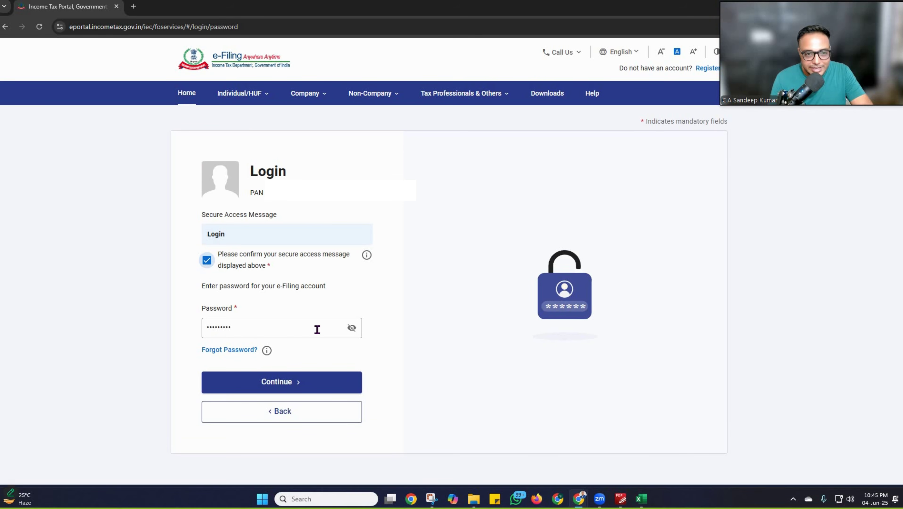
Step: Log in and start a fresh online income tax return for assessment year 2025-26
{"action": "left_click", "coordinate": [285, 381]}
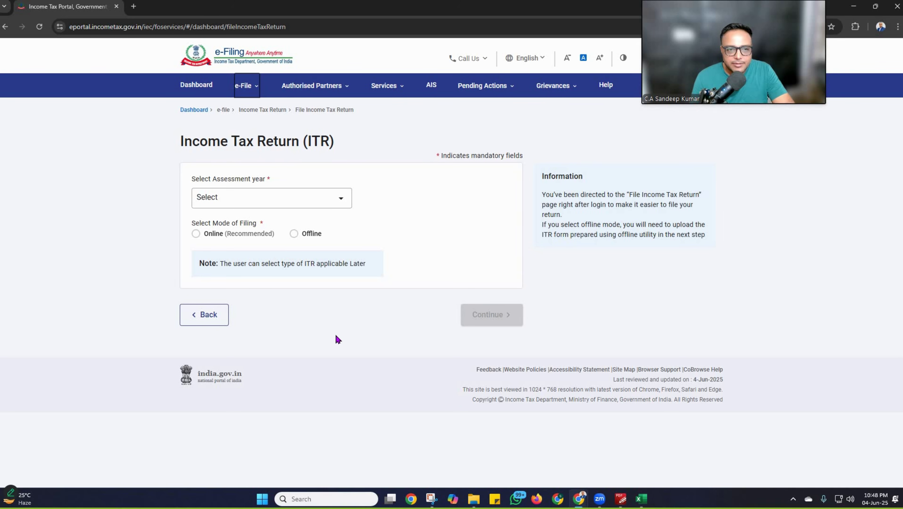
{"action": "left_click", "coordinate": [246, 85]}
{"action": "mouse_move", "coordinate": [357, 110]}
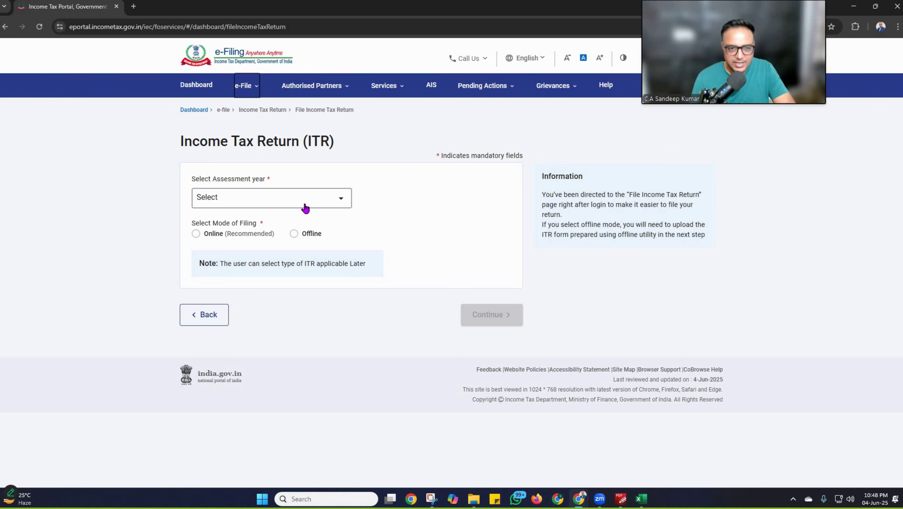
{"action": "left_click", "coordinate": [257, 198]}
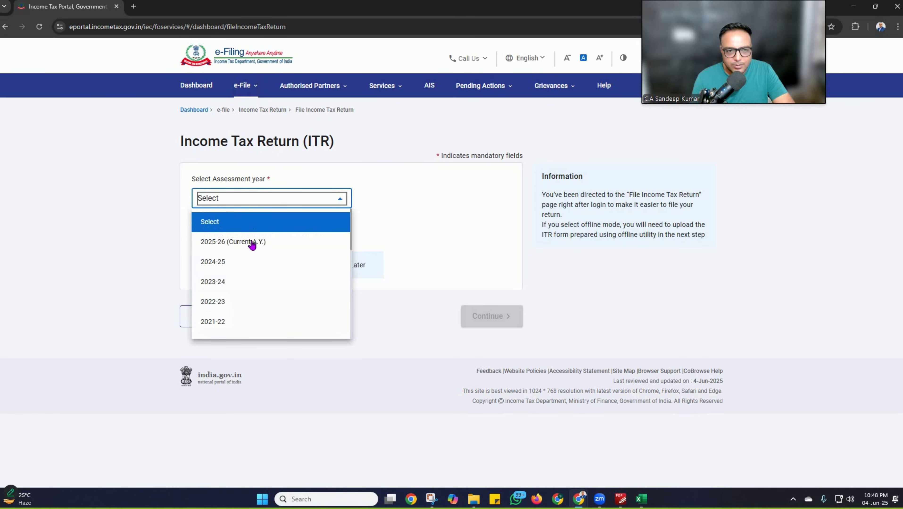
{"action": "left_click", "coordinate": [266, 243]}
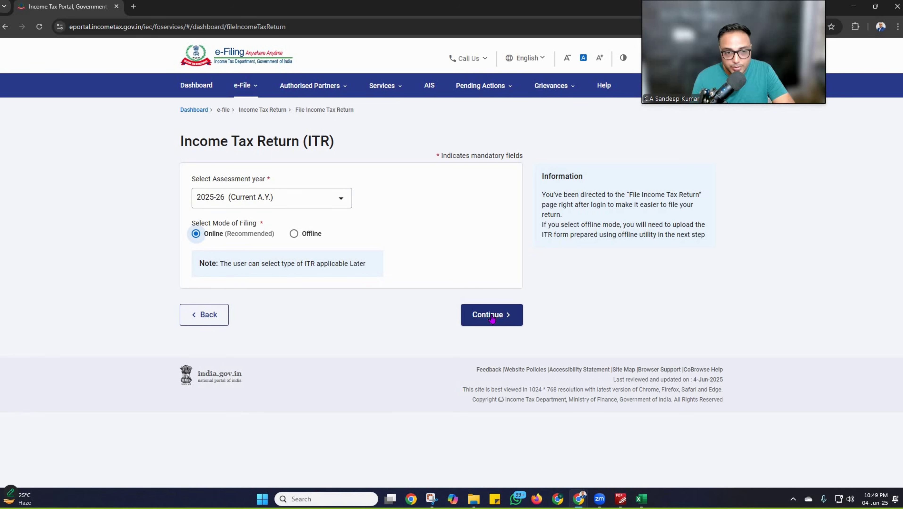
{"action": "left_click", "coordinate": [501, 323]}
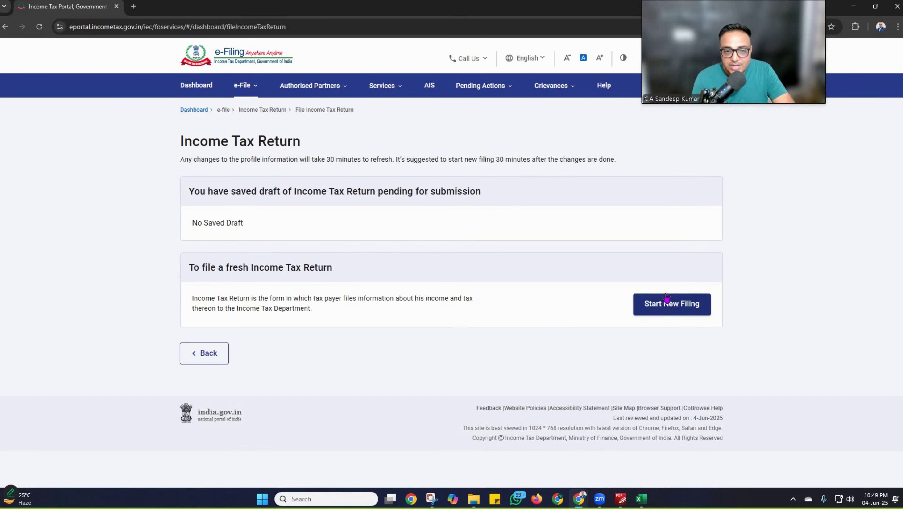
{"action": "left_click", "coordinate": [672, 304]}
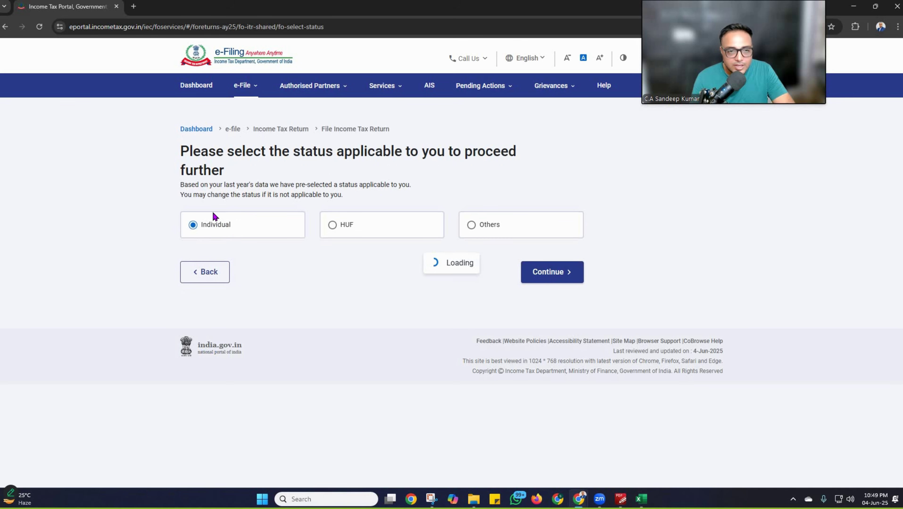
Step: Confirm Individual filing status, select ITR-1 as the form, and proceed with it
{"action": "left_click", "coordinate": [556, 275]}
{"action": "left_click", "coordinate": [271, 224]}
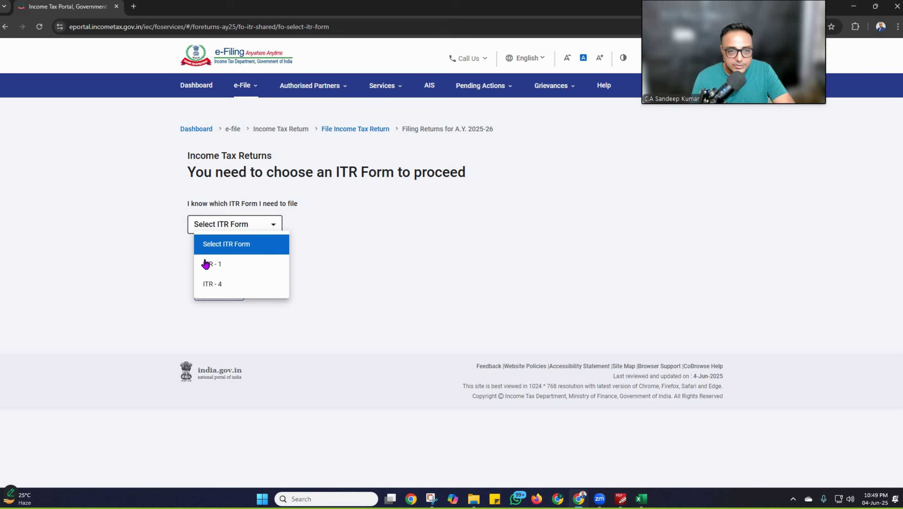
{"action": "left_click", "coordinate": [240, 265]}
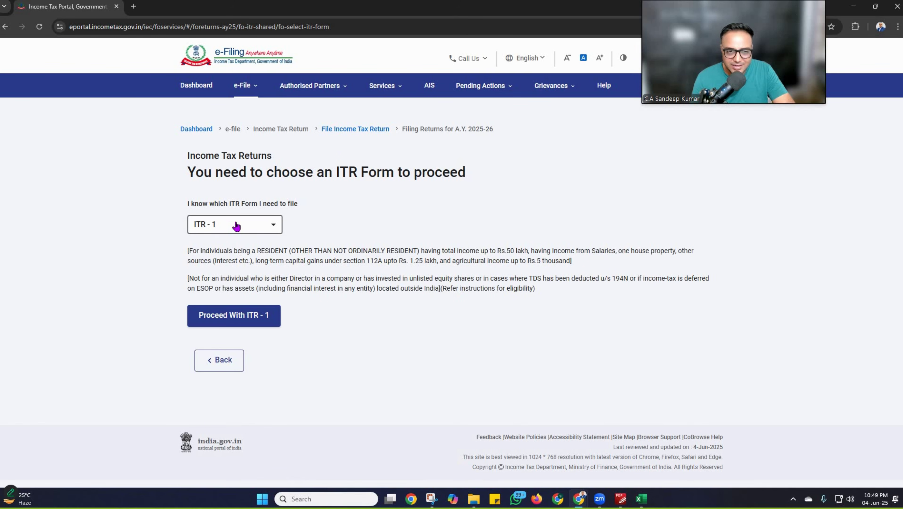
{"action": "left_click", "coordinate": [266, 227]}
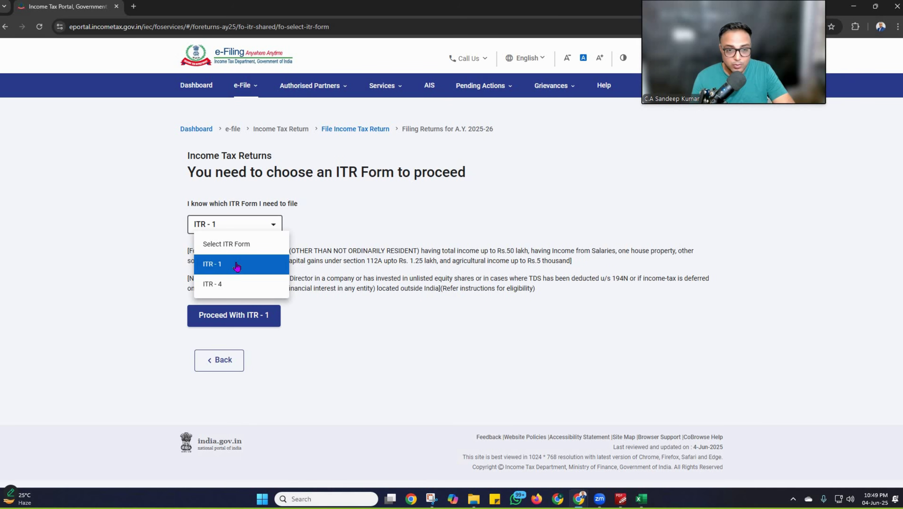
{"action": "left_click", "coordinate": [214, 227]}
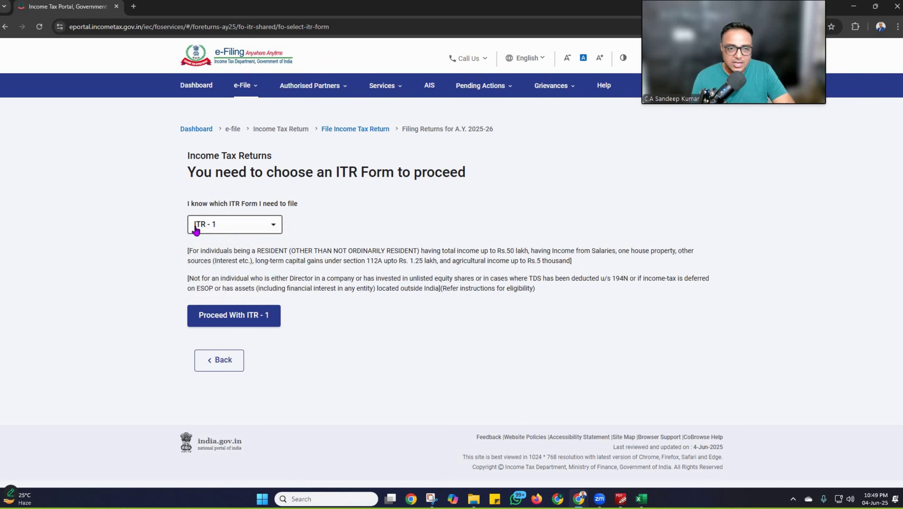
{"action": "left_click", "coordinate": [208, 323]}
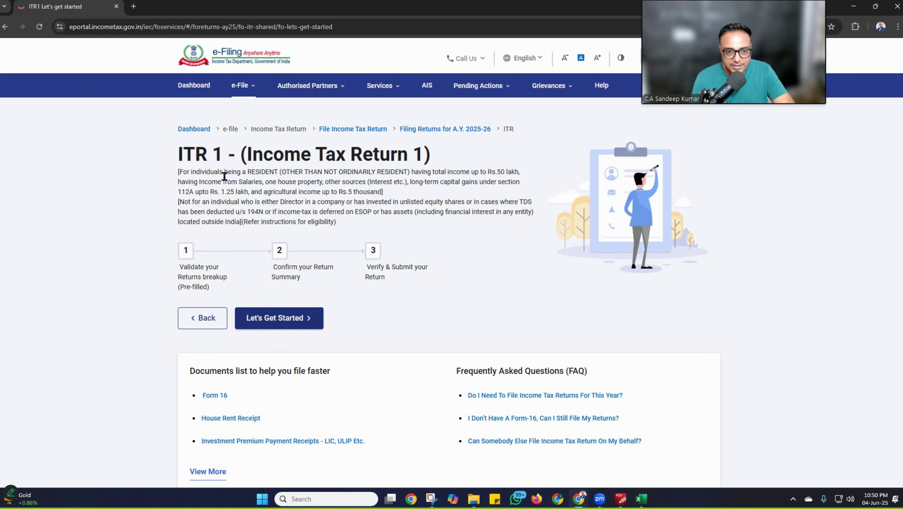
Step: Begin the ITR-1 questionnaire from the Let's Get Started page
{"action": "left_click", "coordinate": [240, 318]}
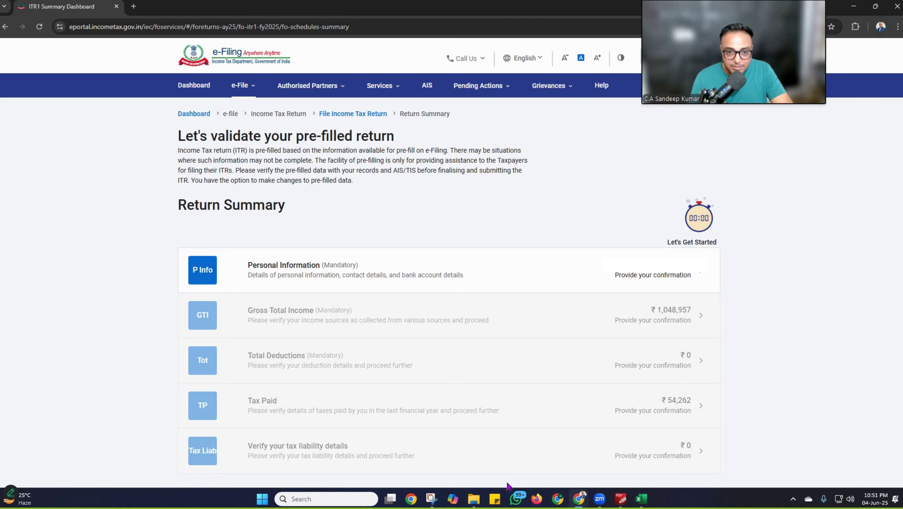
Step: Read Form 16 Part B down to Chapter VI-A deductions 0.00 and taxable income 1,014,485.00
{"action": "key", "text": "alt+Tab"}
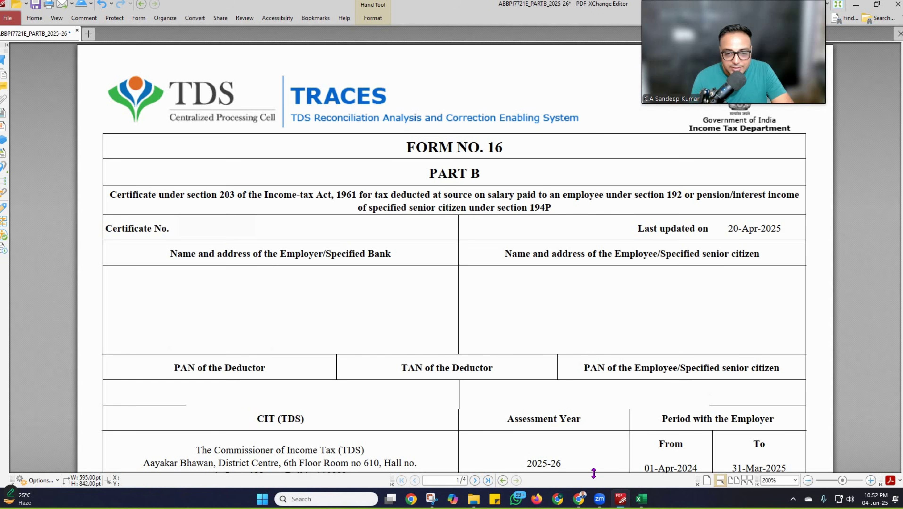
{"action": "scroll", "coordinate": [520, 407], "scroll_direction": "down", "scroll_amount": 10}
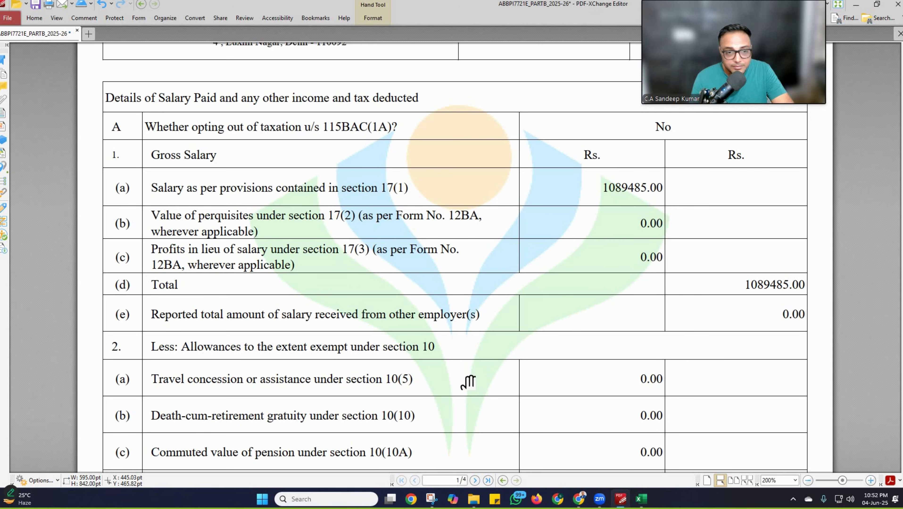
{"action": "scroll", "coordinate": [261, 161], "scroll_direction": "down", "scroll_amount": 10}
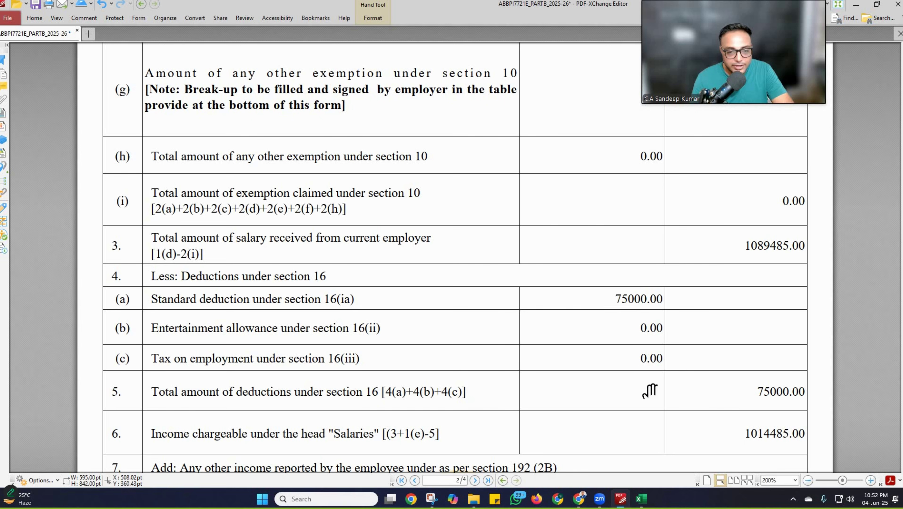
{"action": "scroll", "coordinate": [312, 129], "scroll_direction": "down", "scroll_amount": 10}
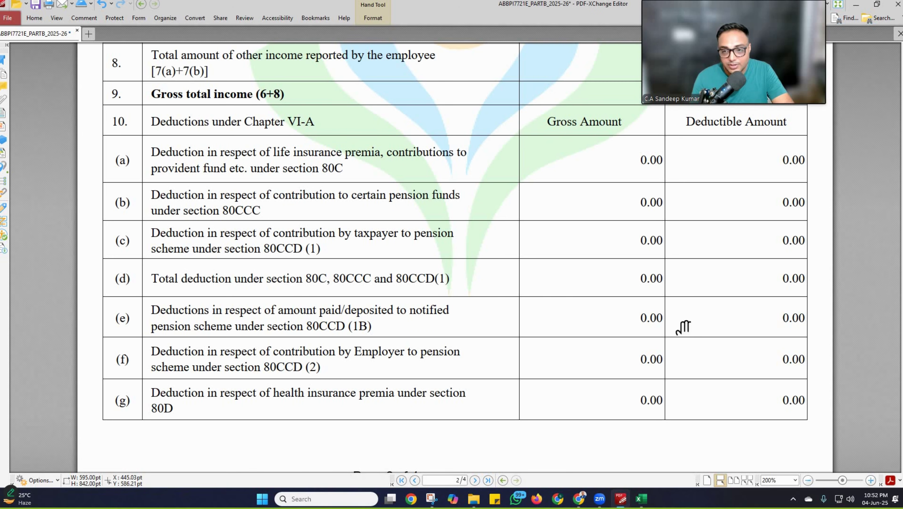
{"action": "scroll", "coordinate": [598, 148], "scroll_direction": "down", "scroll_amount": 10}
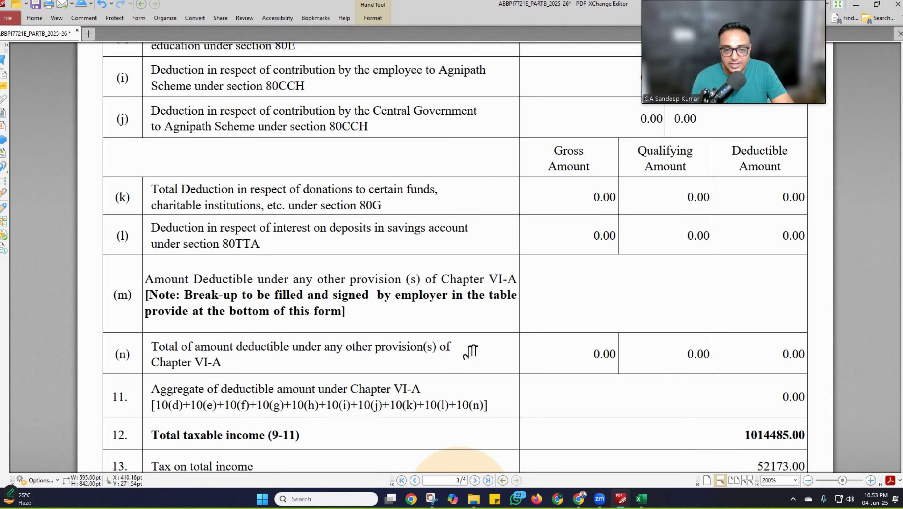
Step: Set Nature of Employment to Others, opt out of the new tax regime, and confirm
{"action": "key", "text": "alt+Tab"}
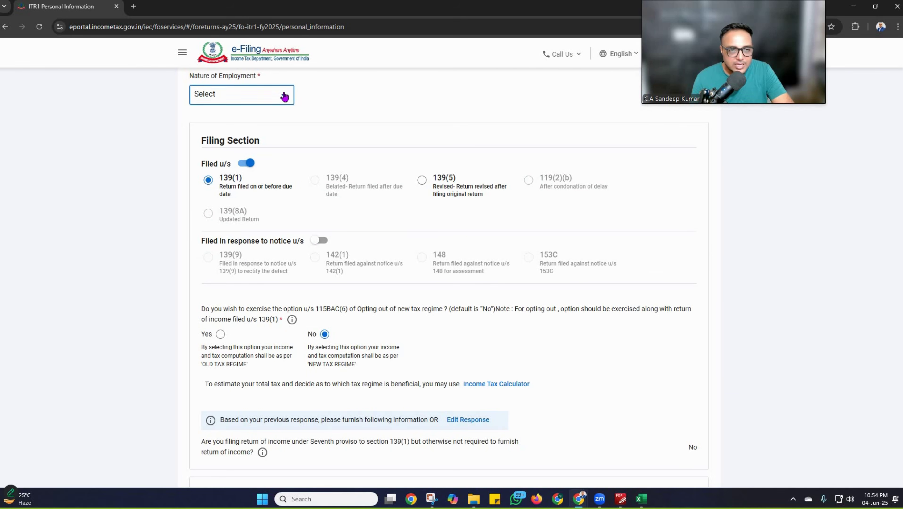
{"action": "left_click", "coordinate": [285, 95]}
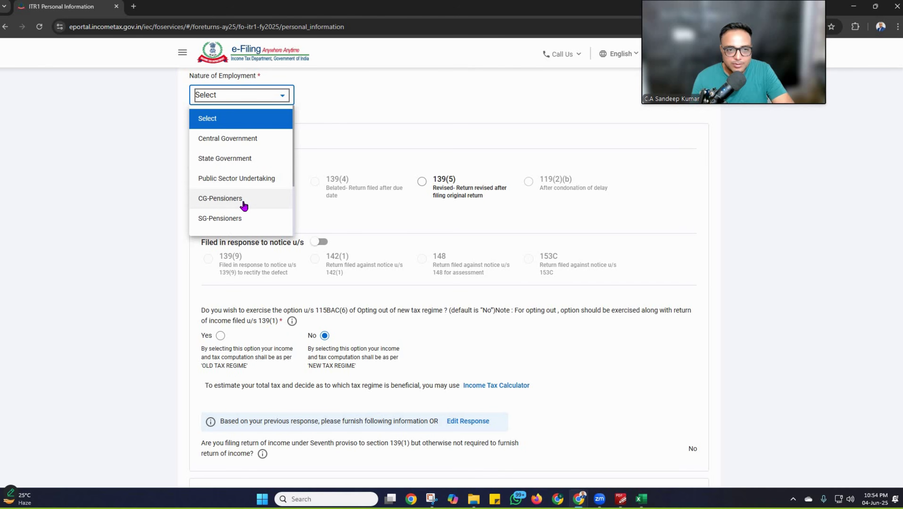
{"action": "scroll", "coordinate": [244, 206], "scroll_direction": "down", "scroll_amount": 3}
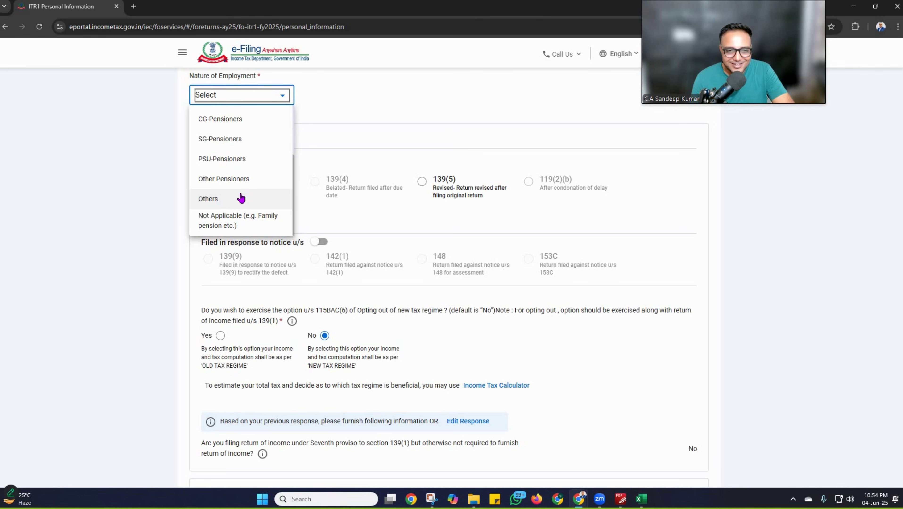
{"action": "left_click", "coordinate": [222, 195]}
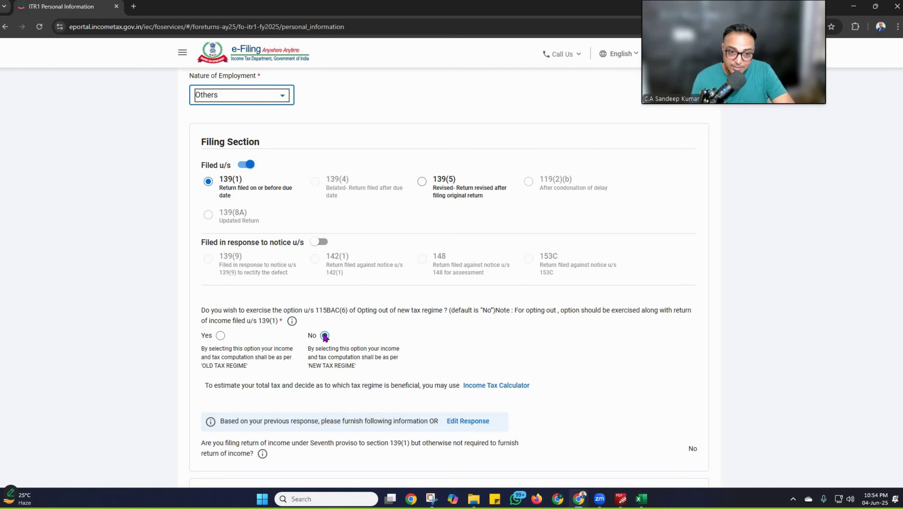
{"action": "left_click", "coordinate": [220, 337]}
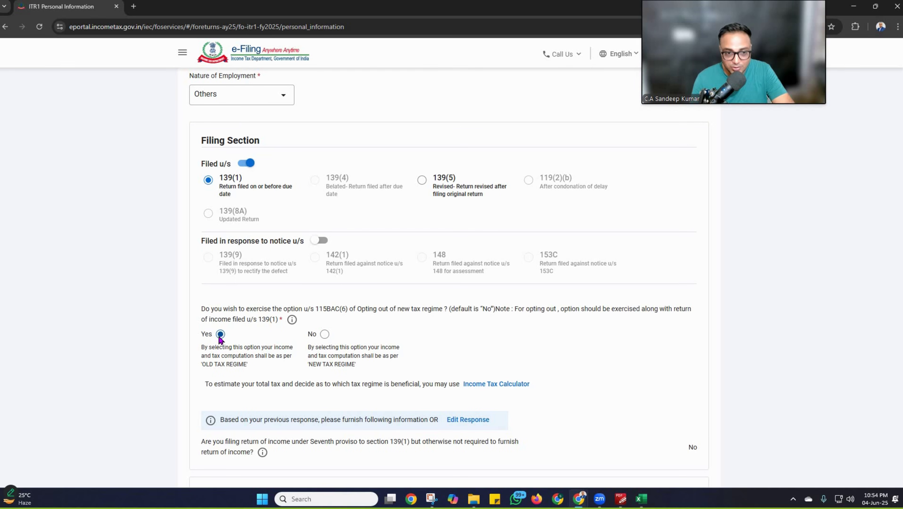
{"action": "scroll", "coordinate": [219, 338], "scroll_direction": "down", "scroll_amount": 1}
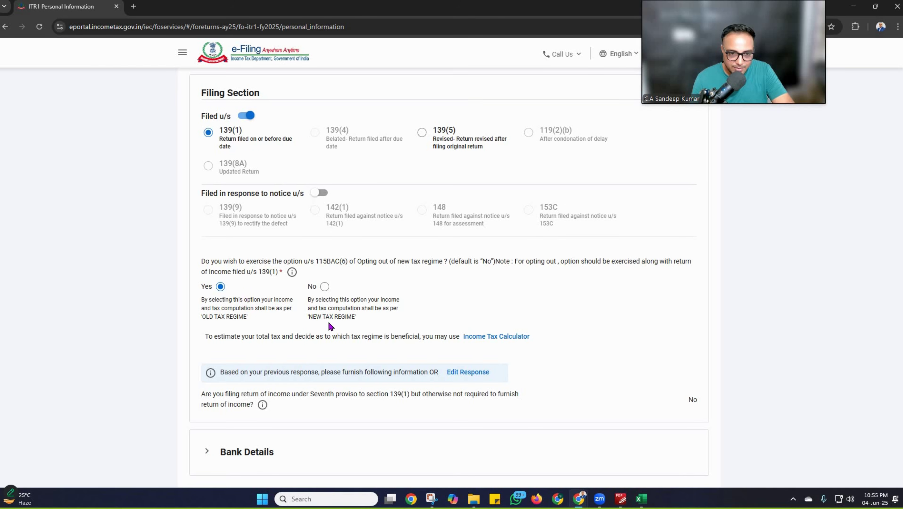
{"action": "scroll", "coordinate": [264, 337], "scroll_direction": "down", "scroll_amount": 3}
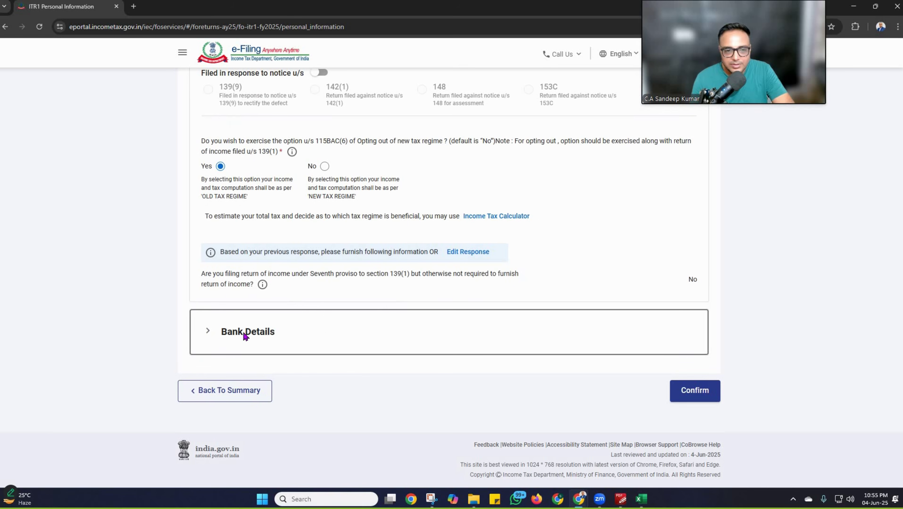
{"action": "left_click", "coordinate": [706, 392]}
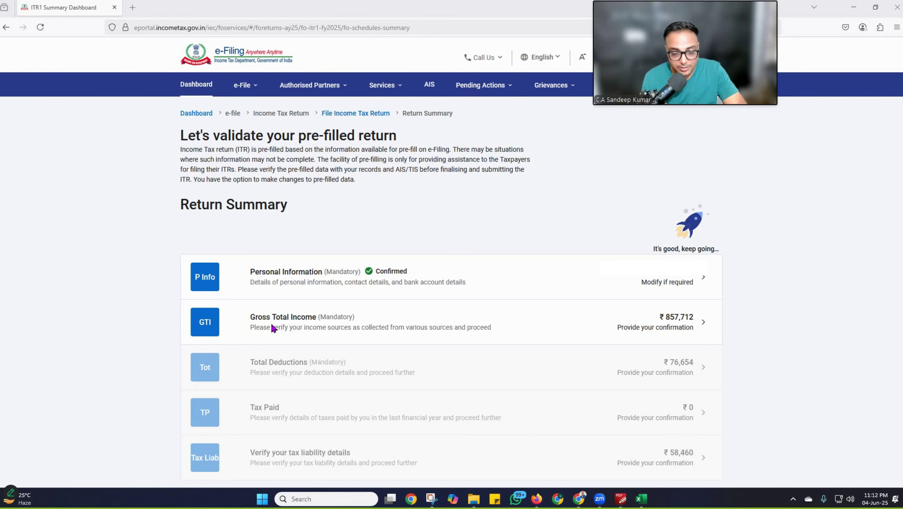
{"action": "left_click", "coordinate": [682, 323]}
{"action": "scroll", "coordinate": [677, 317], "scroll_direction": "down", "scroll_amount": 1}
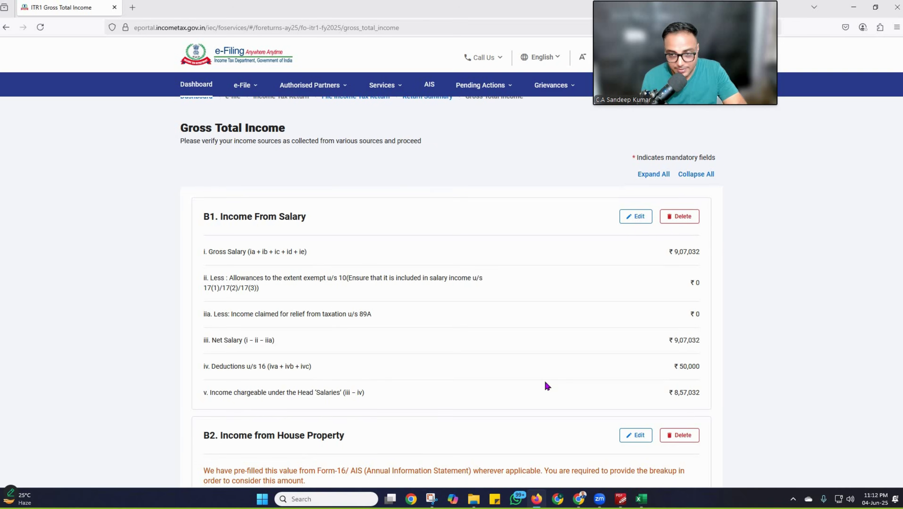
{"action": "scroll", "coordinate": [685, 296], "scroll_direction": "down", "scroll_amount": 2}
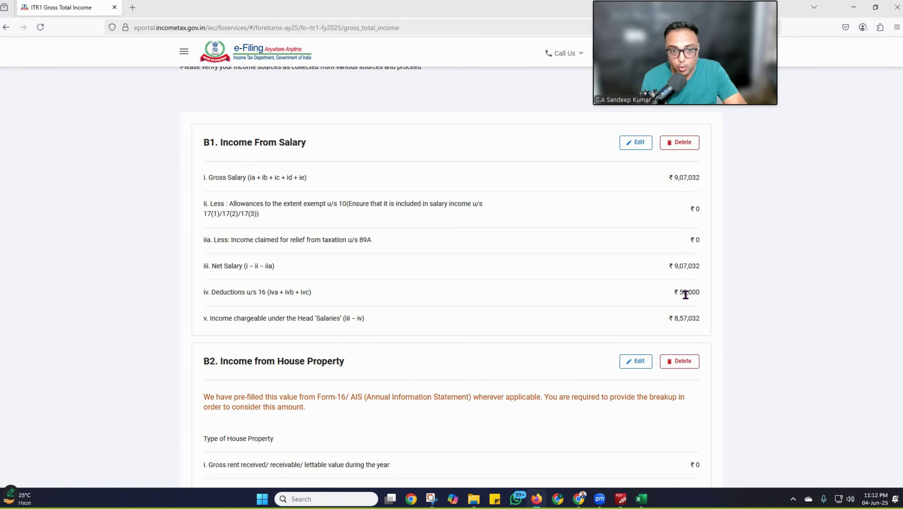
{"action": "scroll", "coordinate": [269, 275], "scroll_direction": "down", "scroll_amount": 3}
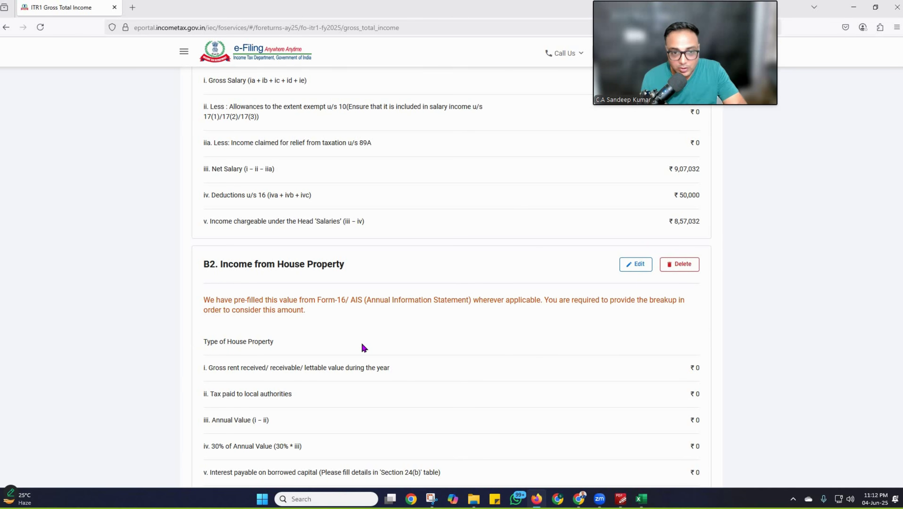
{"action": "scroll", "coordinate": [361, 347], "scroll_direction": "down", "scroll_amount": 2}
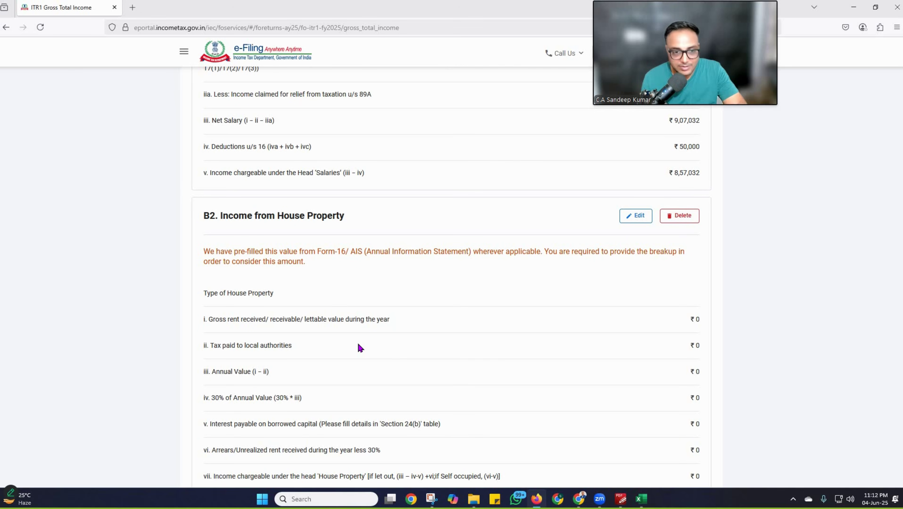
{"action": "scroll", "coordinate": [360, 347], "scroll_direction": "down", "scroll_amount": 1}
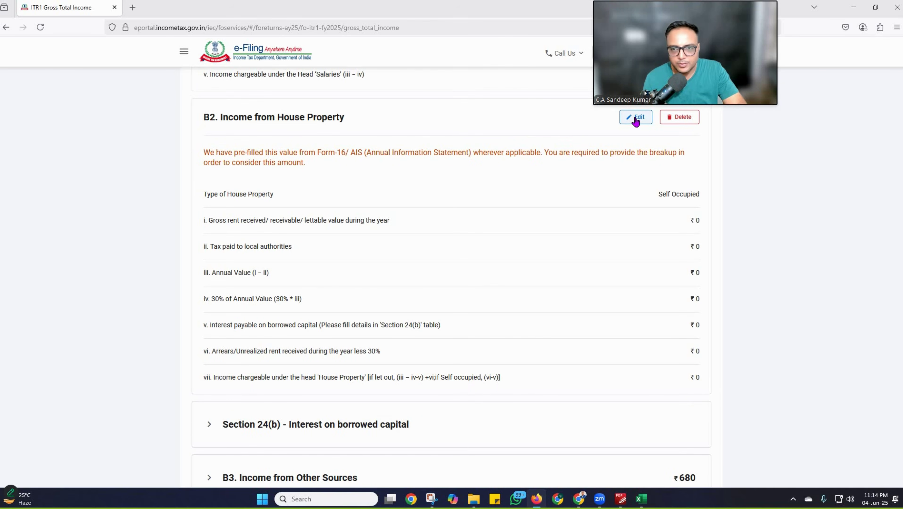
Step: Save the house property as Self Occupied and add a new Section 24(b) loan entry
{"action": "left_click", "coordinate": [636, 118]}
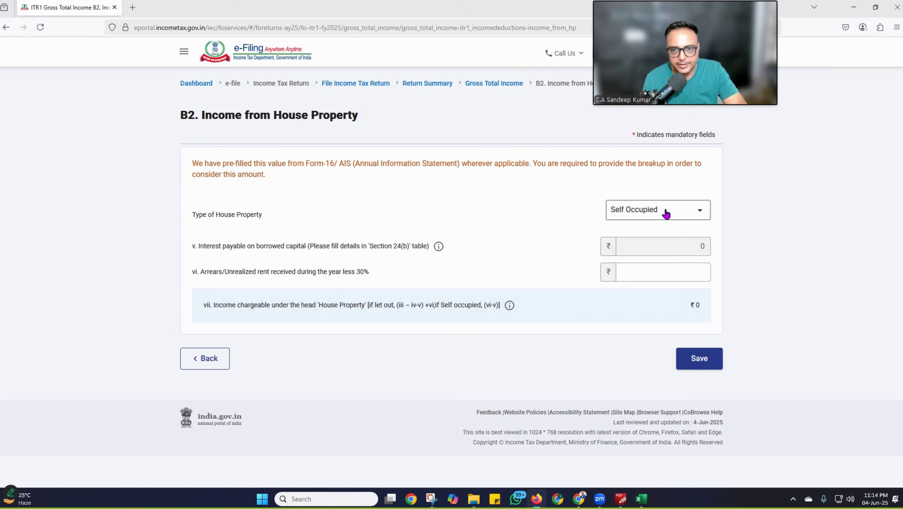
{"action": "left_click", "coordinate": [700, 359]}
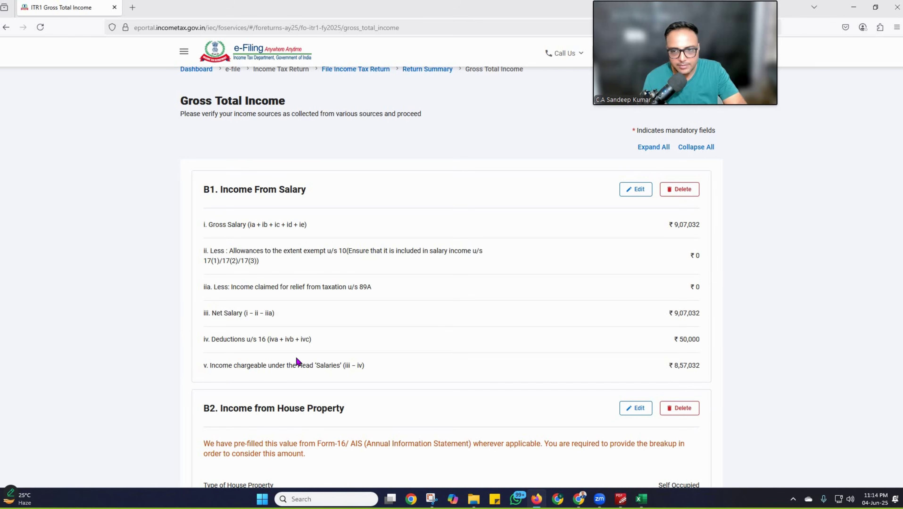
{"action": "scroll", "coordinate": [297, 361], "scroll_direction": "down", "scroll_amount": 10}
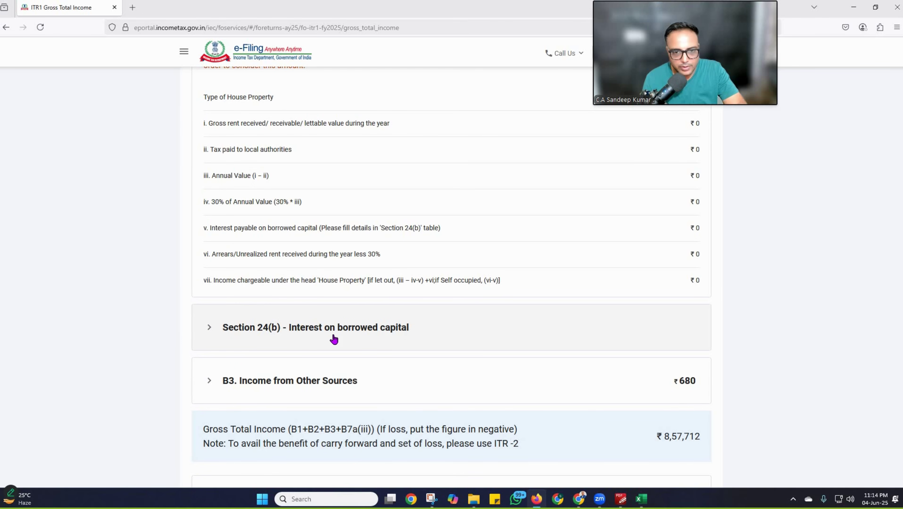
{"action": "left_click", "coordinate": [209, 328]}
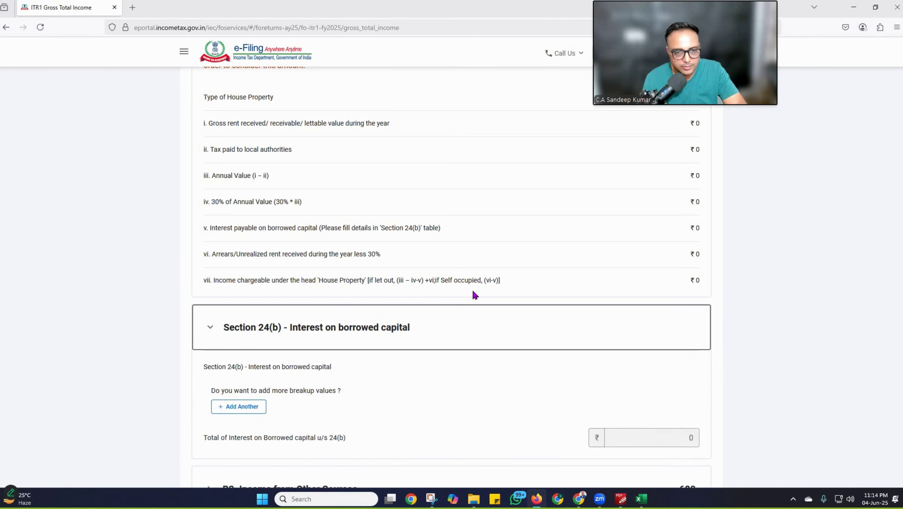
{"action": "left_click", "coordinate": [240, 410]}
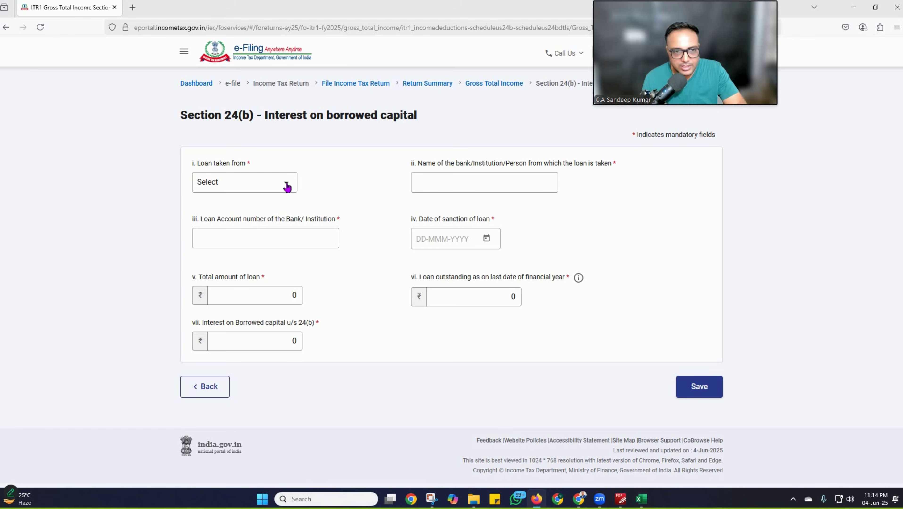
Step: Set the loan source to Bank with lender name 'HDFC Bank'
{"action": "left_click", "coordinate": [287, 183]}
{"action": "left_click", "coordinate": [244, 226]}
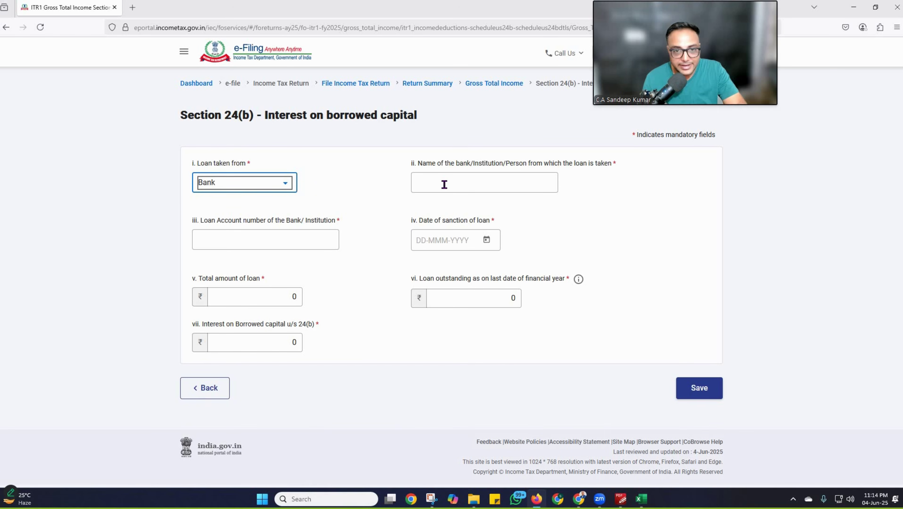
{"action": "left_click", "coordinate": [444, 185]}
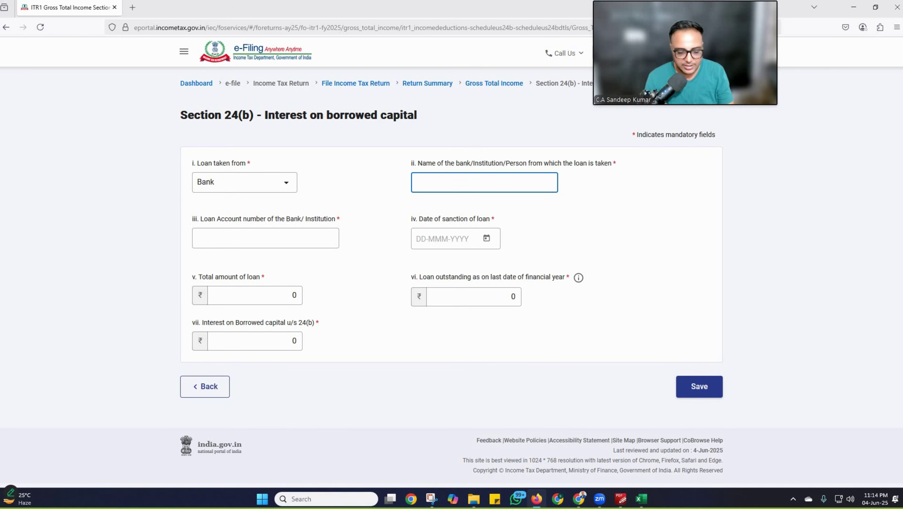
{"action": "type", "text": "HDFC"}
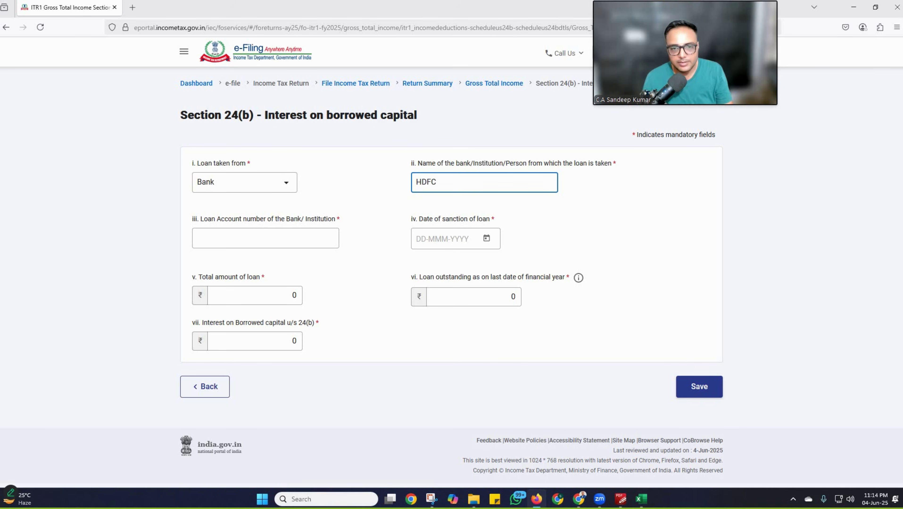
{"action": "type", "text": " Bank"}
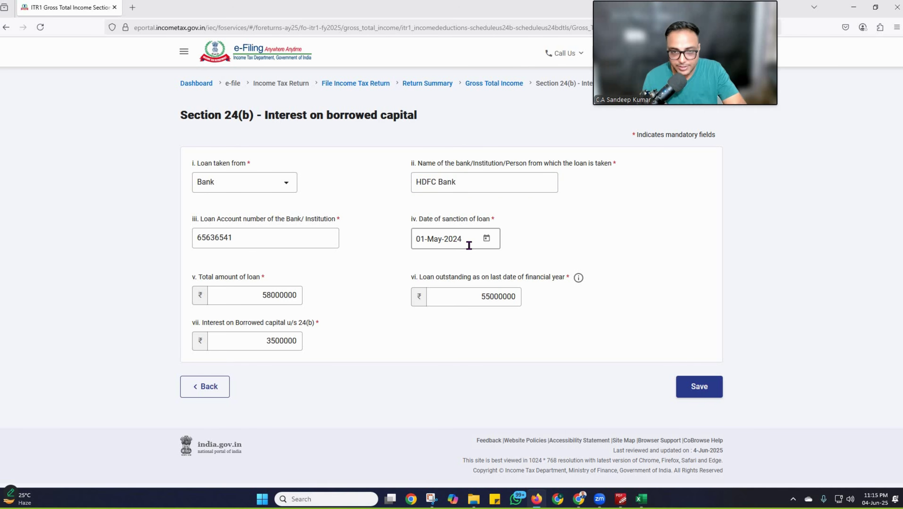
Step: Fill in the loan account, sanction date 01-May-2024, amounts 58000000, 55000000 and 3500000 interest
{"action": "left_click", "coordinate": [208, 240]}
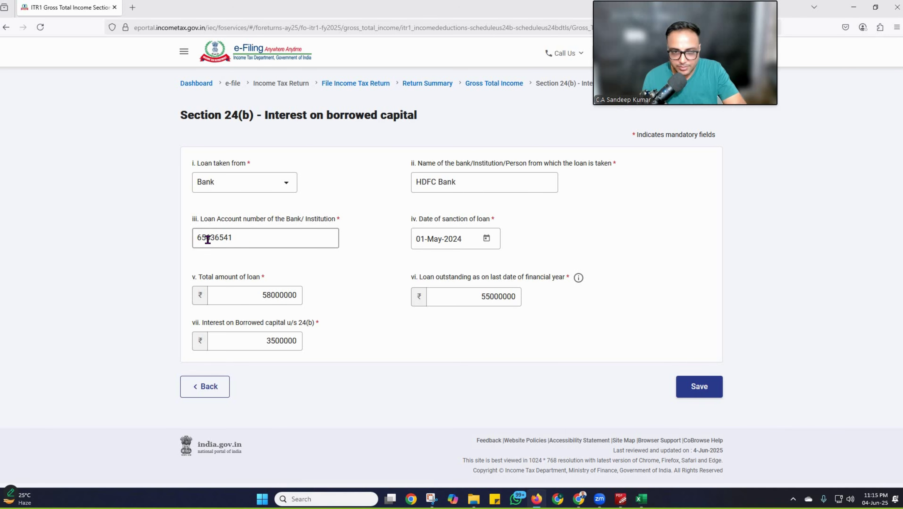
{"action": "left_click", "coordinate": [493, 239]}
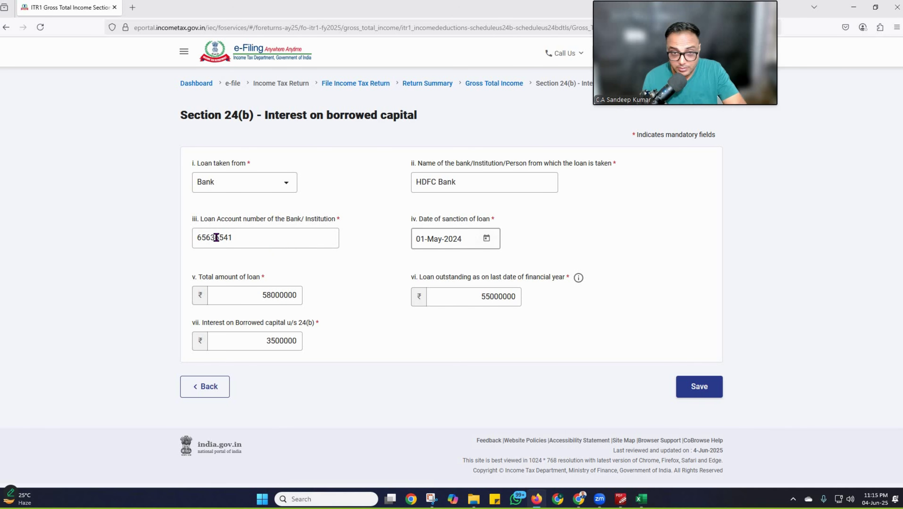
{"action": "left_click", "coordinate": [216, 238]}
{"action": "left_click", "coordinate": [464, 236]}
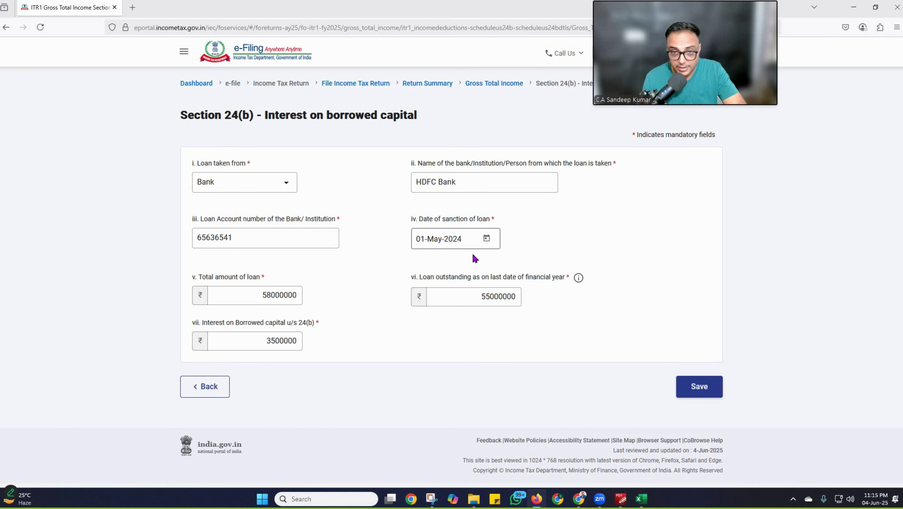
{"action": "left_click", "coordinate": [226, 296]}
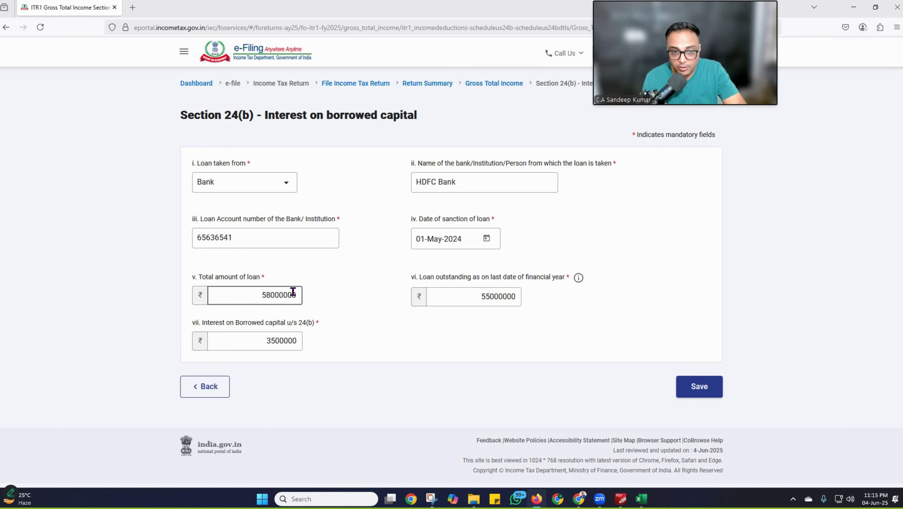
{"action": "left_click", "coordinate": [477, 299]}
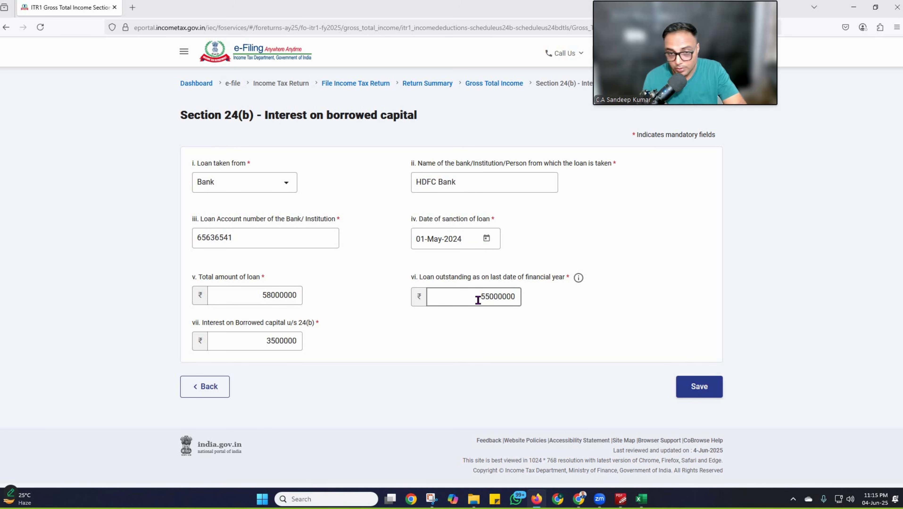
{"action": "left_click", "coordinate": [532, 289]}
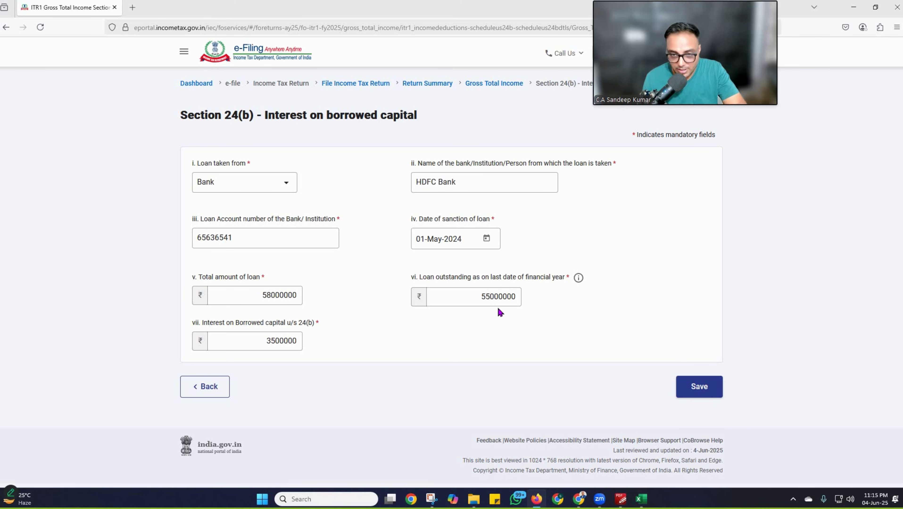
{"action": "left_click", "coordinate": [517, 302]}
{"action": "left_click", "coordinate": [278, 332]}
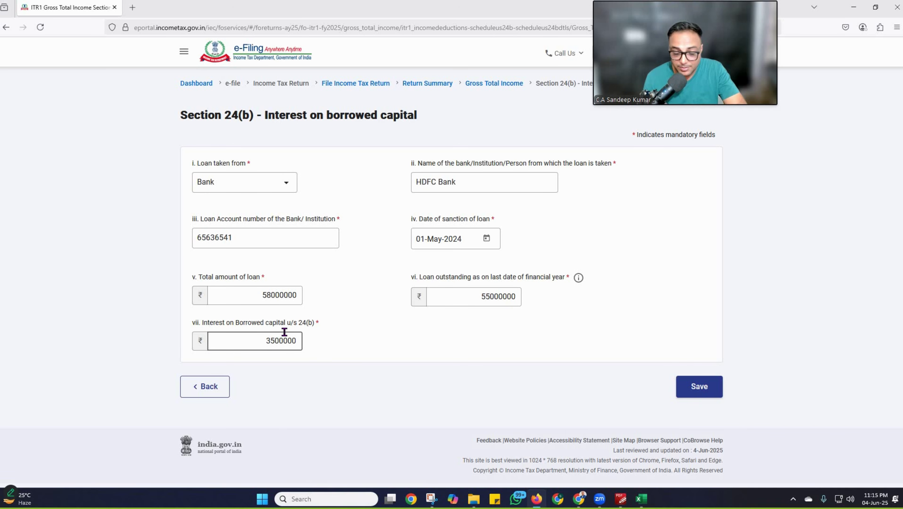
{"action": "left_click", "coordinate": [473, 293]}
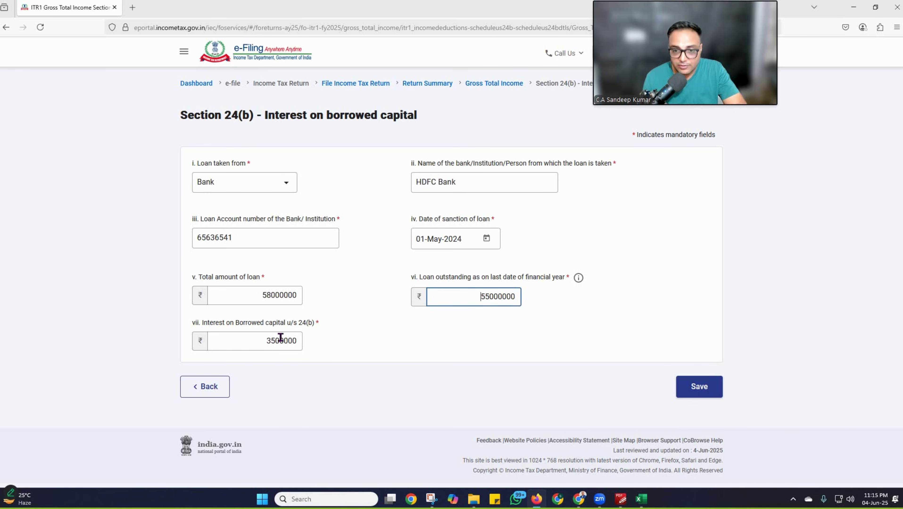
{"action": "left_click_drag", "start_coordinate": [258, 338], "coordinate": [310, 342]}
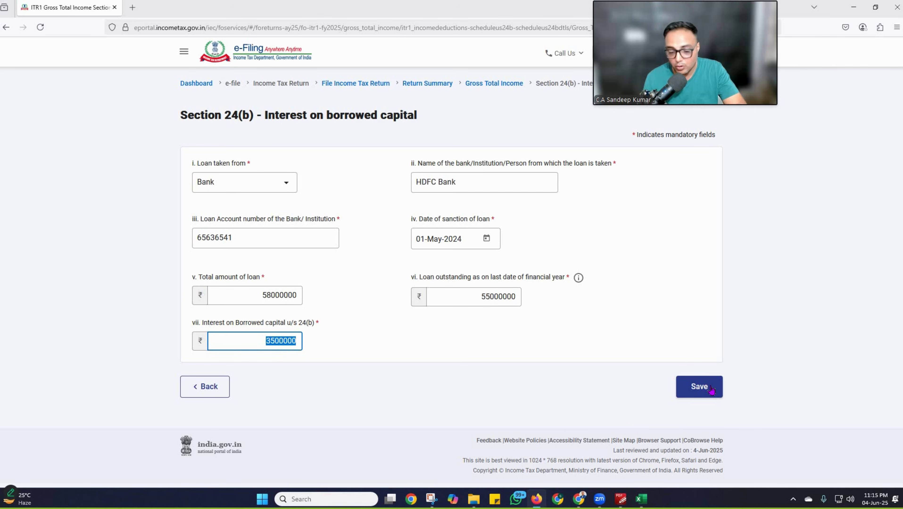
Step: Save the Section 24(b) loan details and expand B3 Income from Other Sources
{"action": "left_click", "coordinate": [698, 388]}
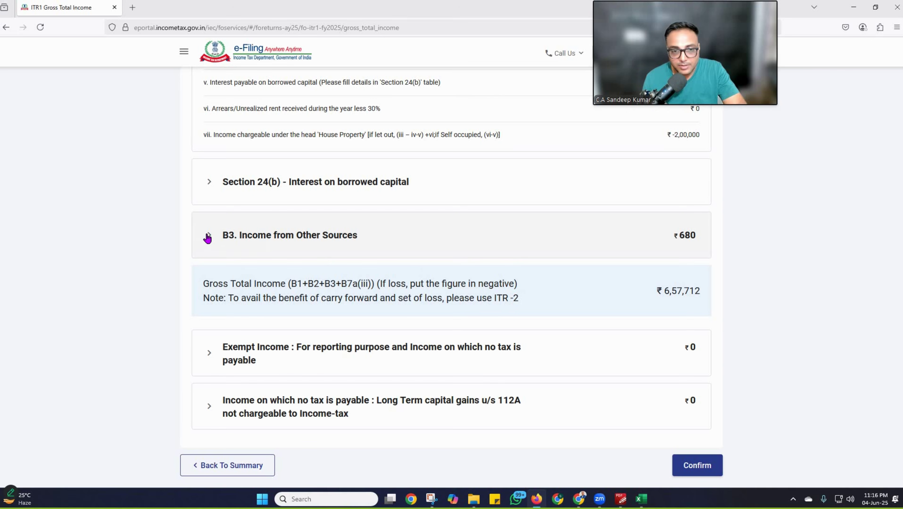
{"action": "left_click", "coordinate": [209, 235]}
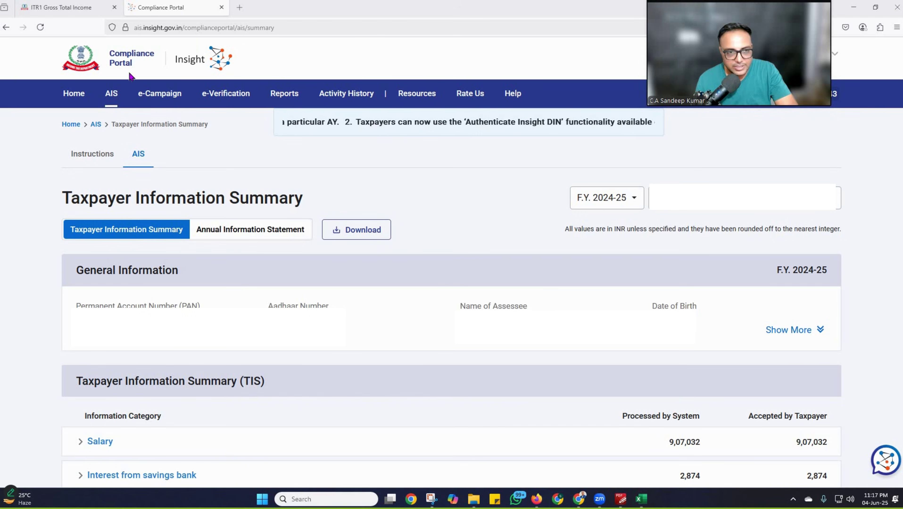
Step: Check savings bank interest of 2,874 in the AIS summary, then return to the ITR-1 tab
{"action": "left_click", "coordinate": [65, 12]}
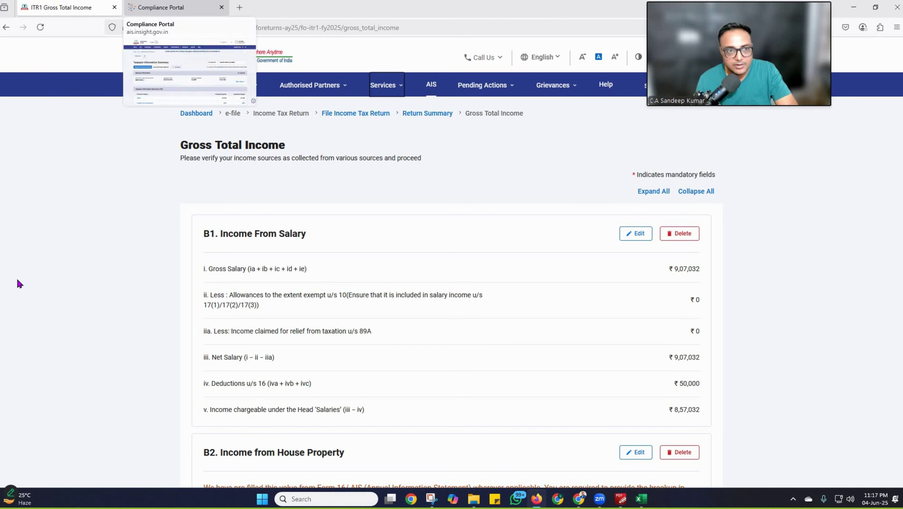
{"action": "left_click", "coordinate": [160, 7]}
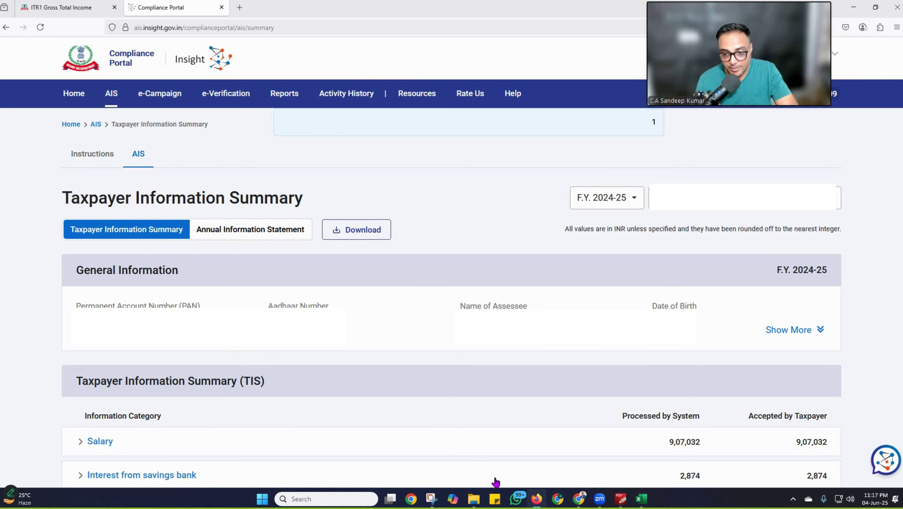
{"action": "key", "text": "ctrl+Tab"}
Step: Add and save a ₹2,874 Interest from Deposit entry under Income from Other Sources
{"action": "left_click", "coordinate": [237, 400]}
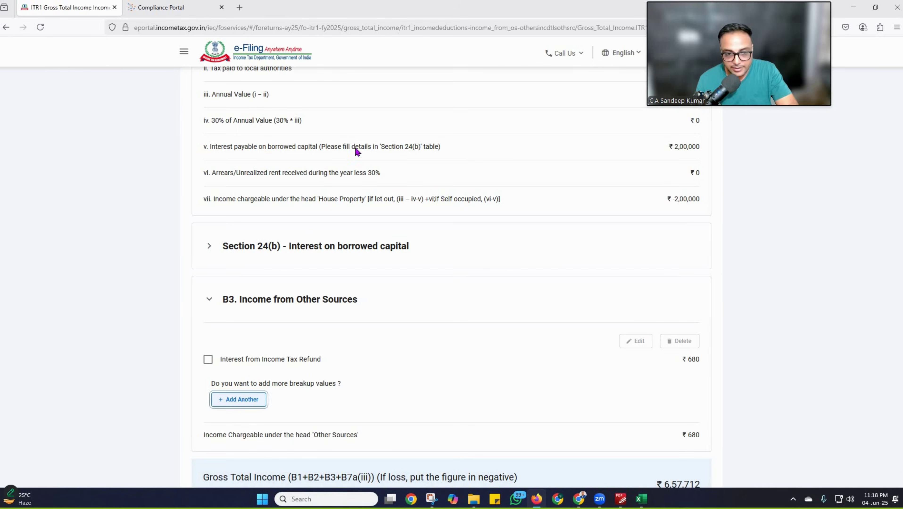
{"action": "left_click", "coordinate": [395, 178]}
{"action": "type", "text": "2"}
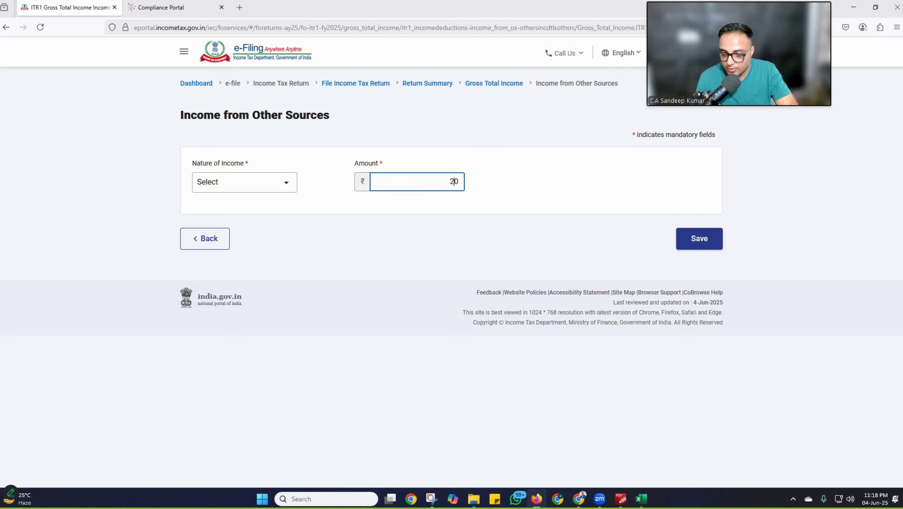
{"action": "type", "text": "874"}
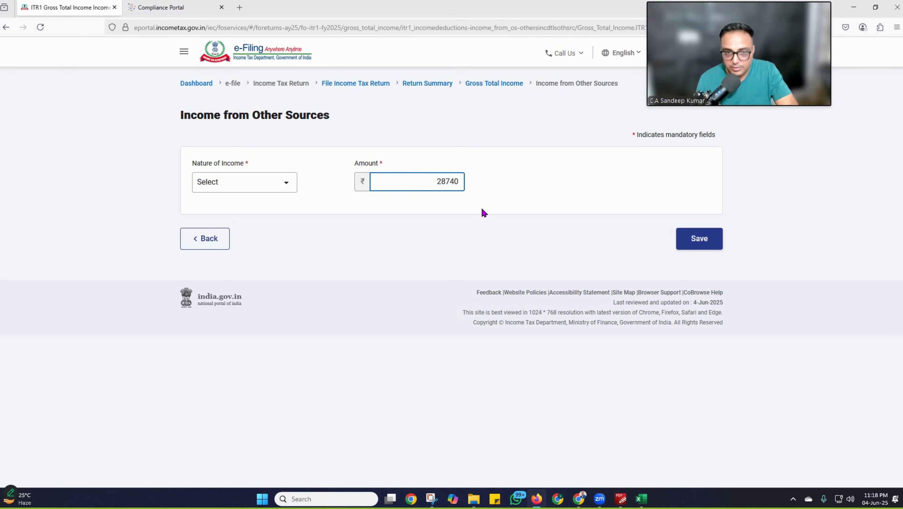
{"action": "key", "text": "BackSpace"}
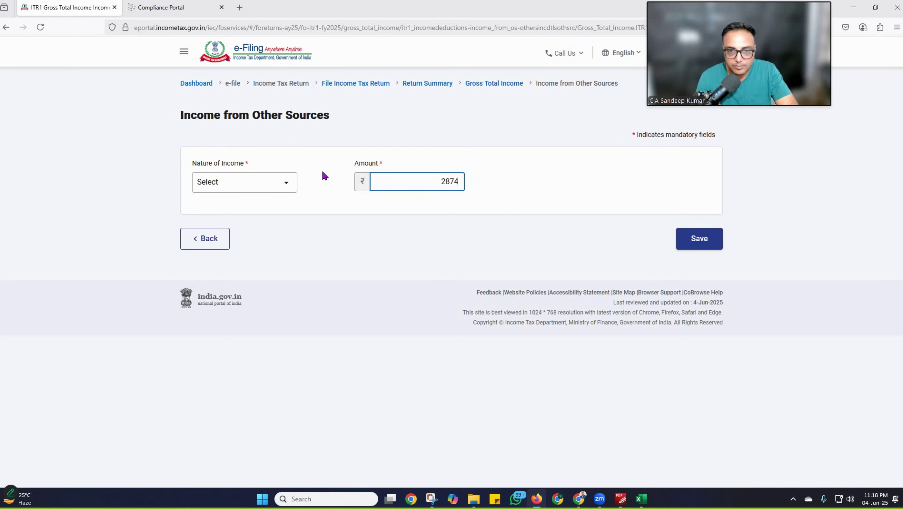
{"action": "left_click", "coordinate": [260, 185]}
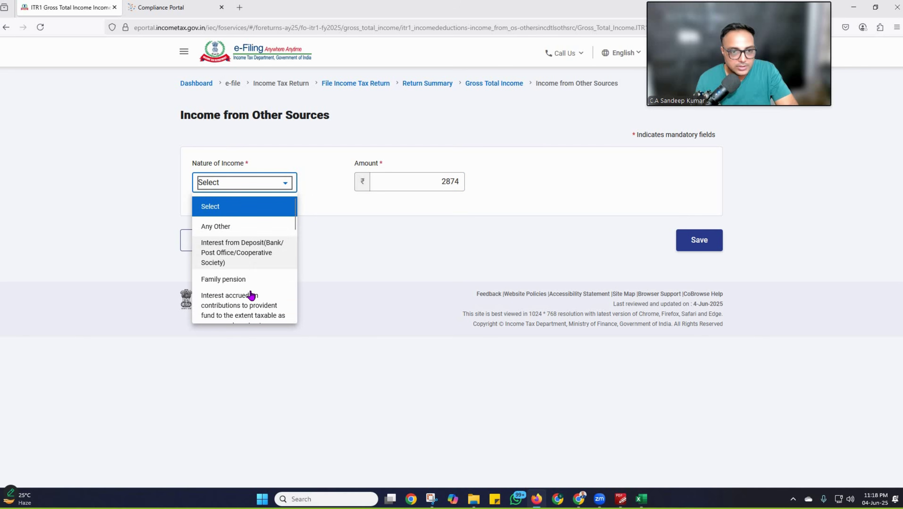
{"action": "scroll", "coordinate": [251, 295], "scroll_direction": "down", "scroll_amount": 10}
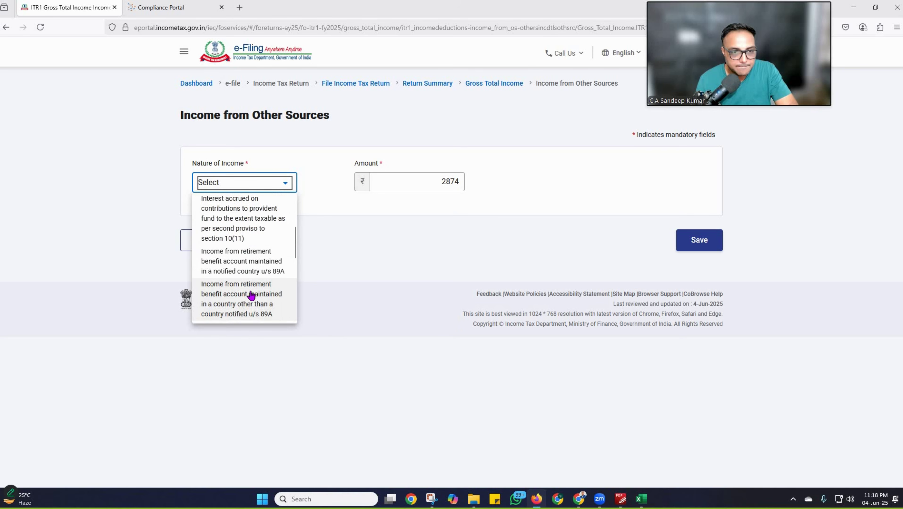
{"action": "scroll", "coordinate": [251, 295], "scroll_direction": "up", "scroll_amount": 10}
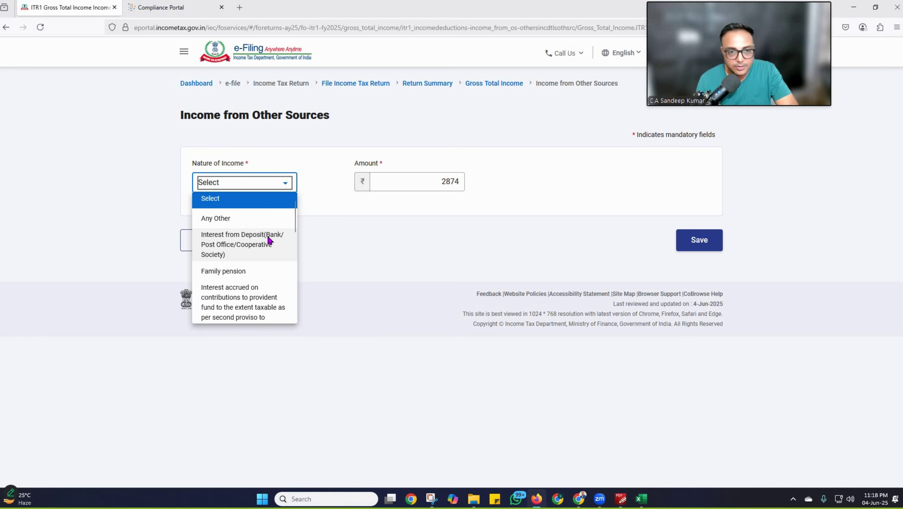
{"action": "left_click", "coordinate": [269, 242]}
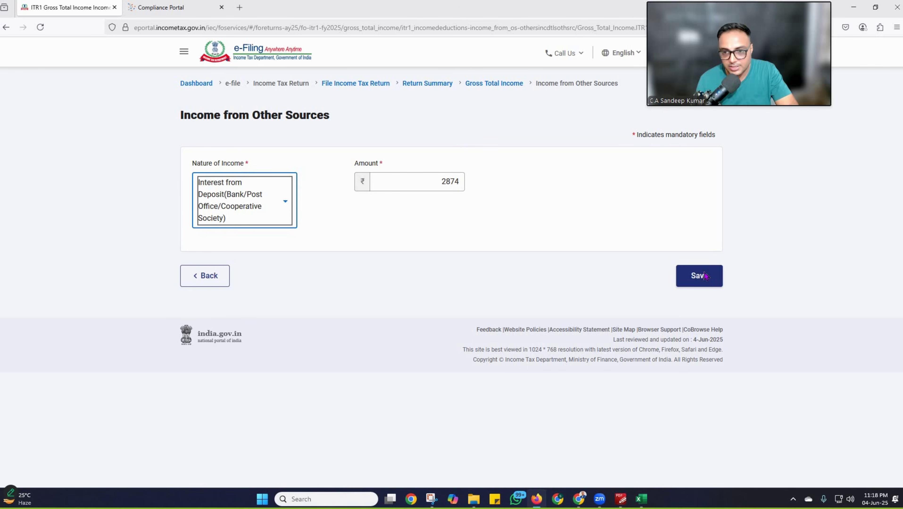
{"action": "left_click", "coordinate": [706, 275]}
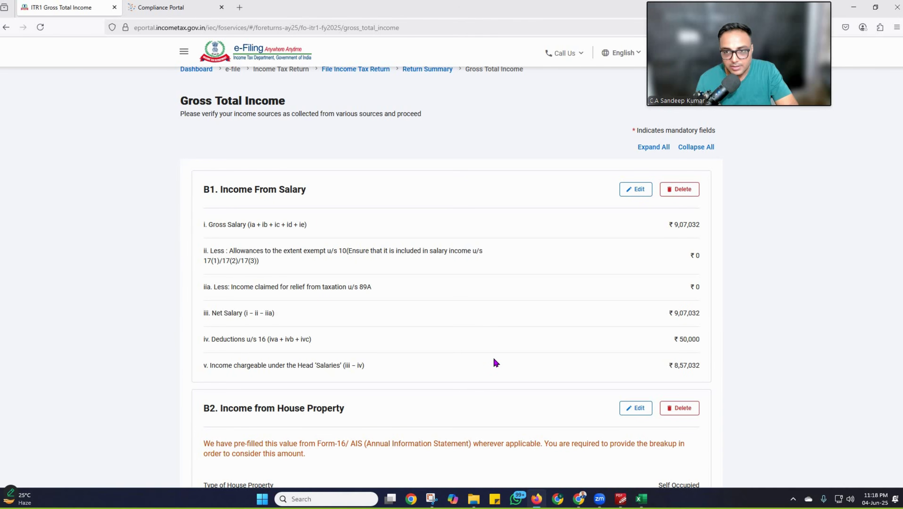
{"action": "scroll", "coordinate": [428, 339], "scroll_direction": "down", "scroll_amount": 10}
{"action": "scroll", "coordinate": [235, 282], "scroll_direction": "down", "scroll_amount": 2}
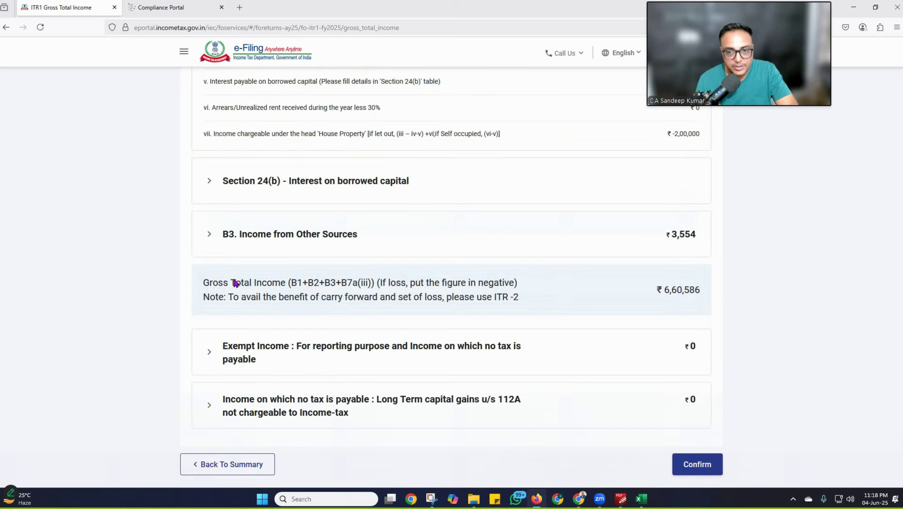
{"action": "scroll", "coordinate": [235, 282], "scroll_direction": "down", "scroll_amount": 2}
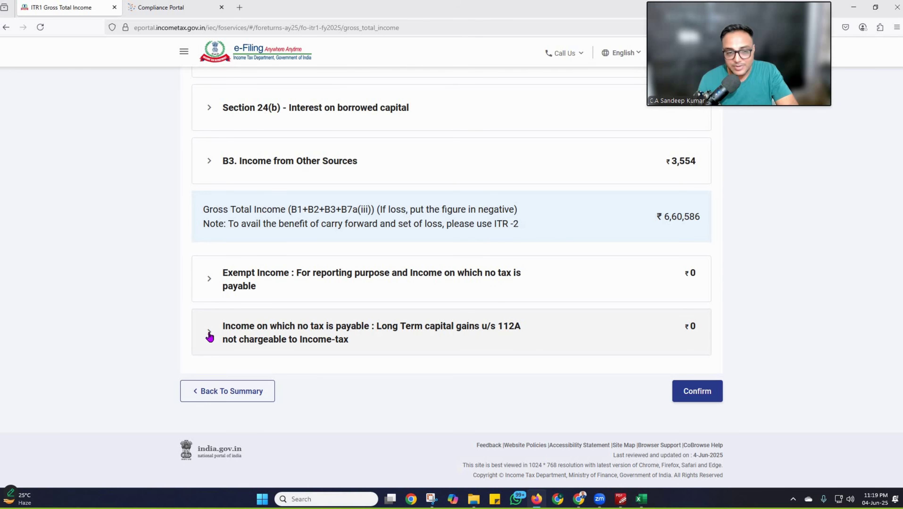
Step: Expand the section 112A capital gains row and try a 12000 sale consideration with 0 cost
{"action": "left_click", "coordinate": [210, 336]}
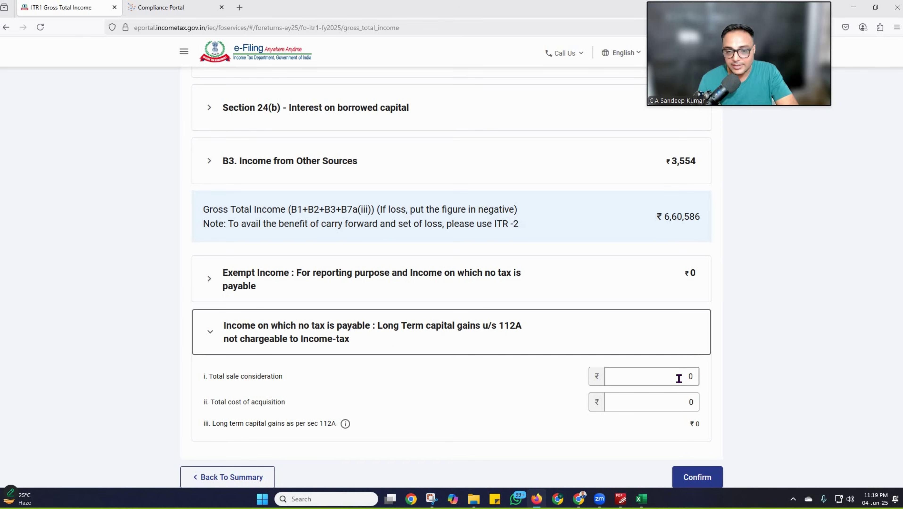
{"action": "left_click", "coordinate": [679, 378]}
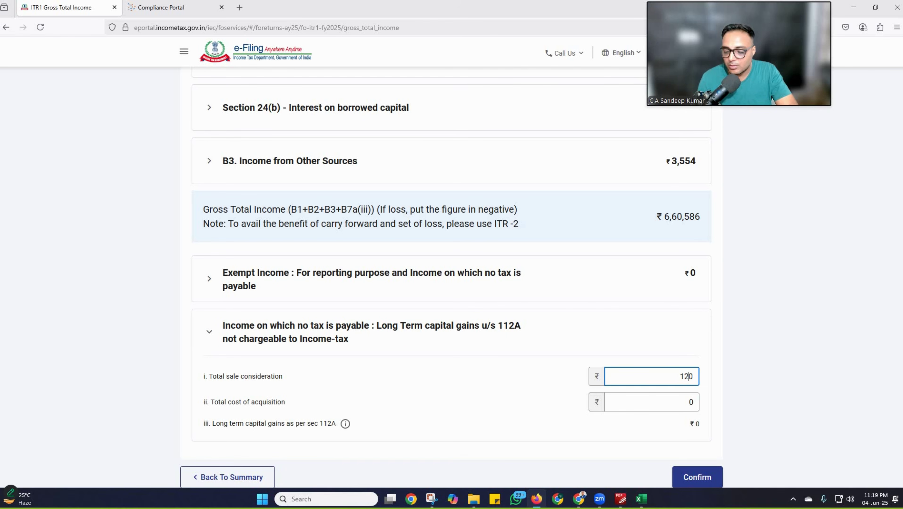
{"action": "type", "text": "120000"}
{"action": "left_click", "coordinate": [687, 402]}
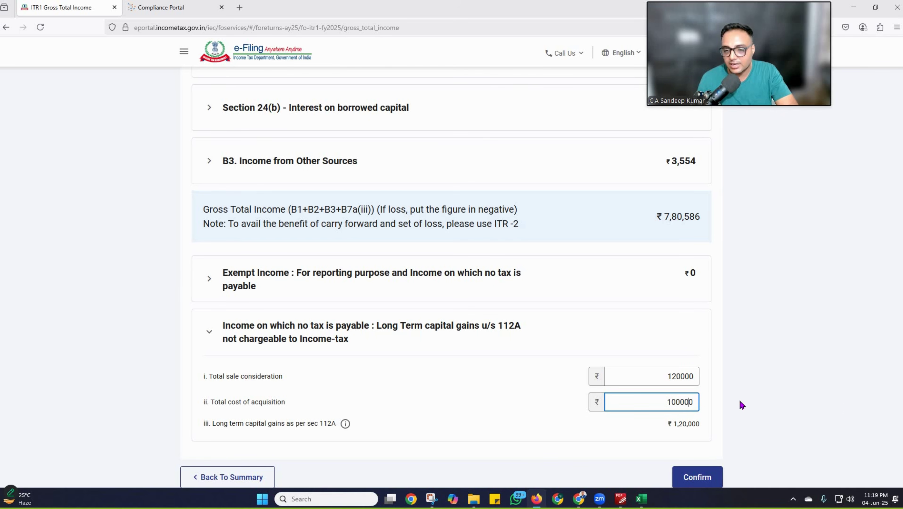
{"action": "type", "text": "0"}
{"action": "left_click", "coordinate": [688, 425]}
Step: Clear the 112A cost and sale values and confirm Gross Total Income of ₹660,586
{"action": "left_click", "coordinate": [683, 400]}
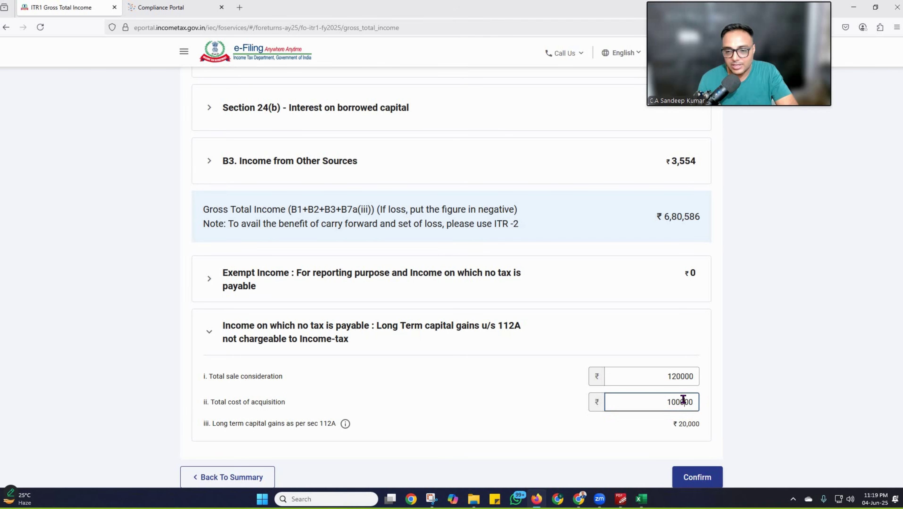
{"action": "double_click", "coordinate": [683, 399]}
{"action": "key", "text": "BackSpace"}
{"action": "left_click", "coordinate": [673, 376]}
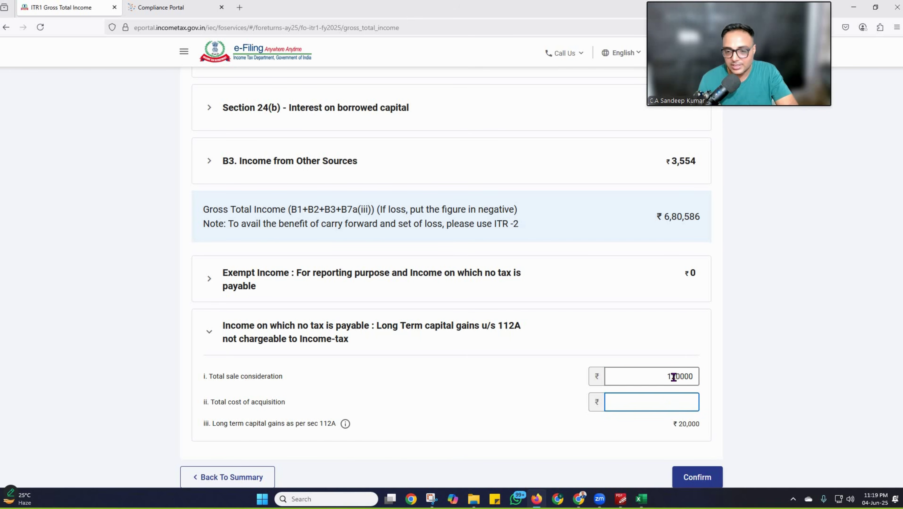
{"action": "double_click", "coordinate": [673, 377]}
{"action": "key", "text": "BackSpace"}
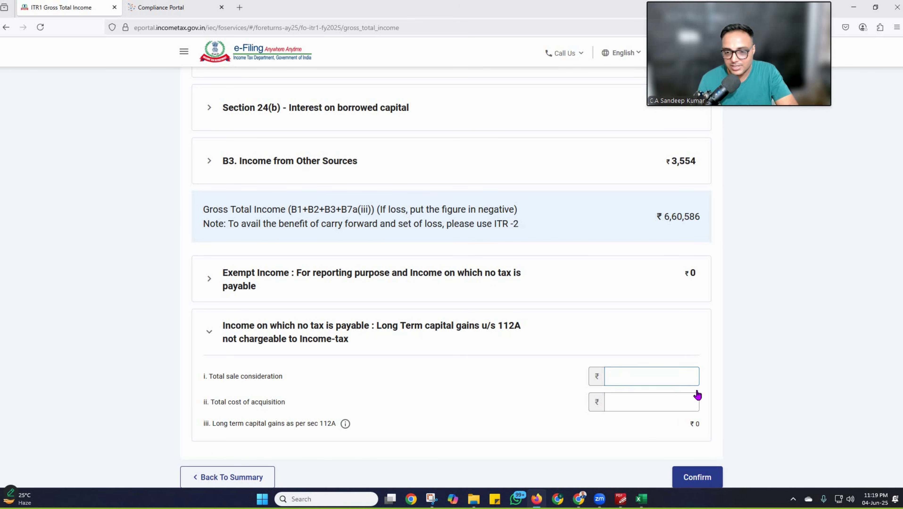
{"action": "left_click", "coordinate": [273, 348]}
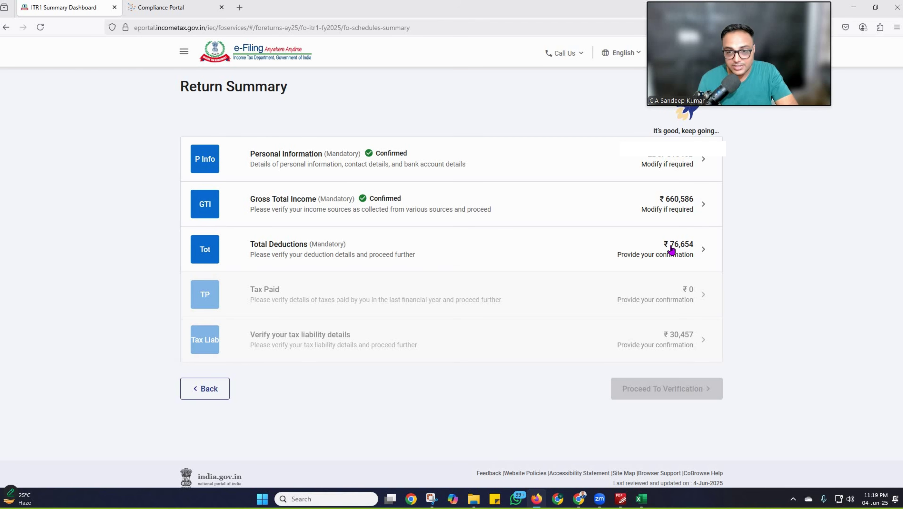
Step: Add a ₹1,50,000 Section 80C breakup entry with its policy number and save the deduction
{"action": "left_click", "coordinate": [206, 251]}
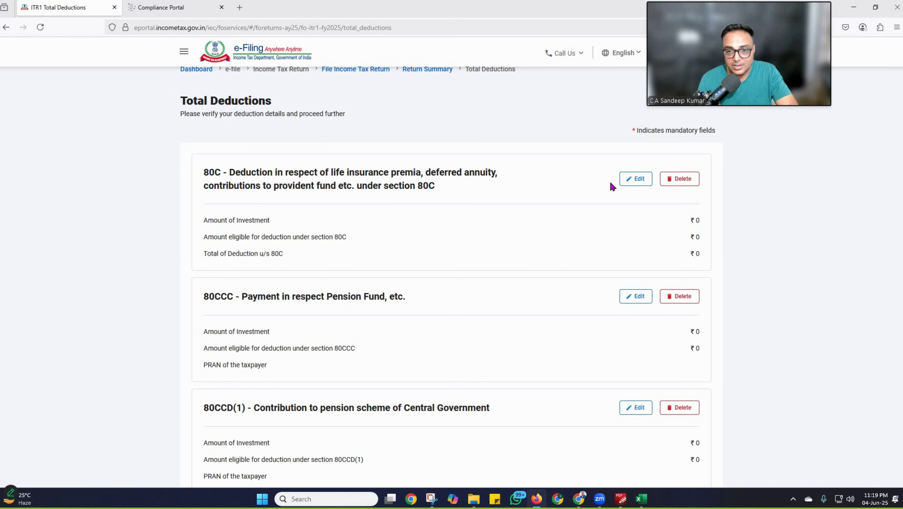
{"action": "left_click", "coordinate": [633, 179]}
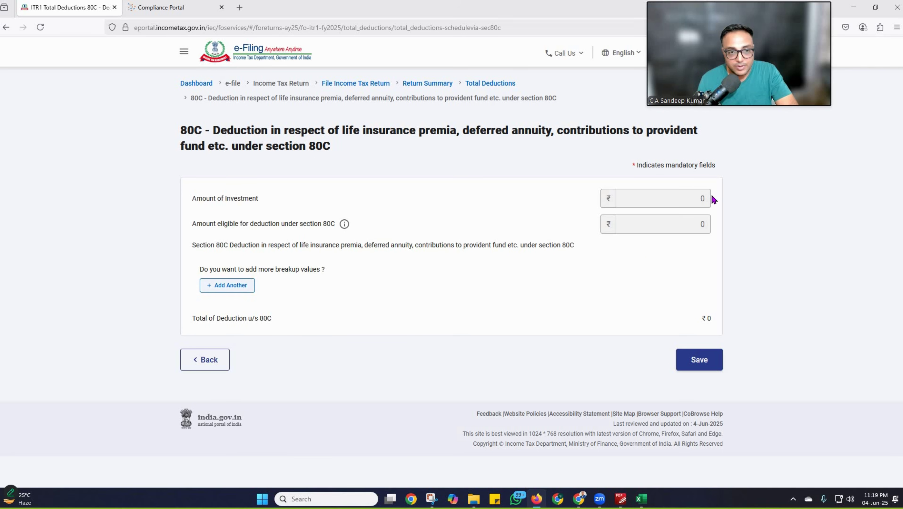
{"action": "left_click", "coordinate": [219, 286]}
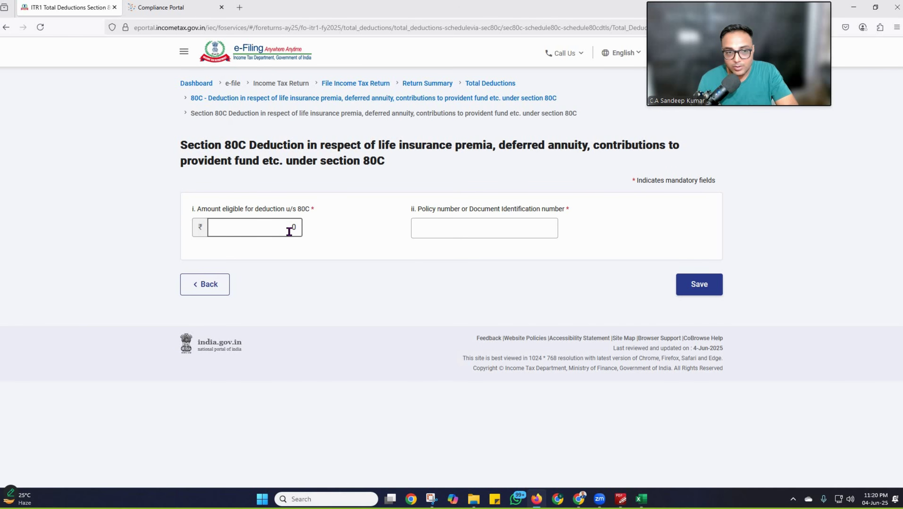
{"action": "left_click", "coordinate": [292, 228]}
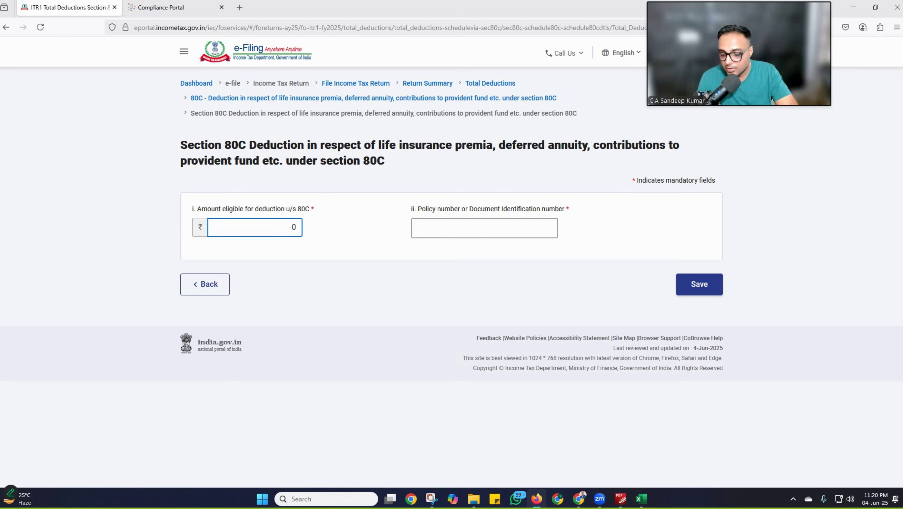
{"action": "type", "text": "0000"}
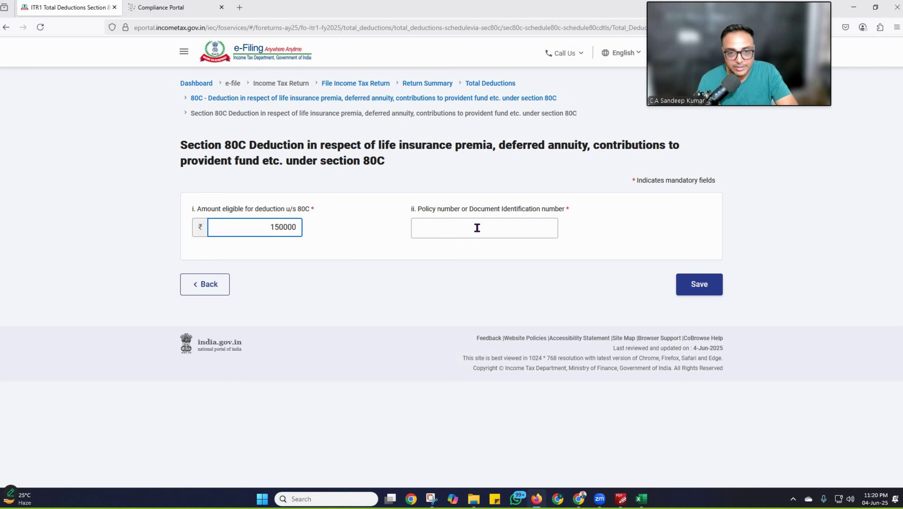
{"action": "left_click", "coordinate": [477, 228]}
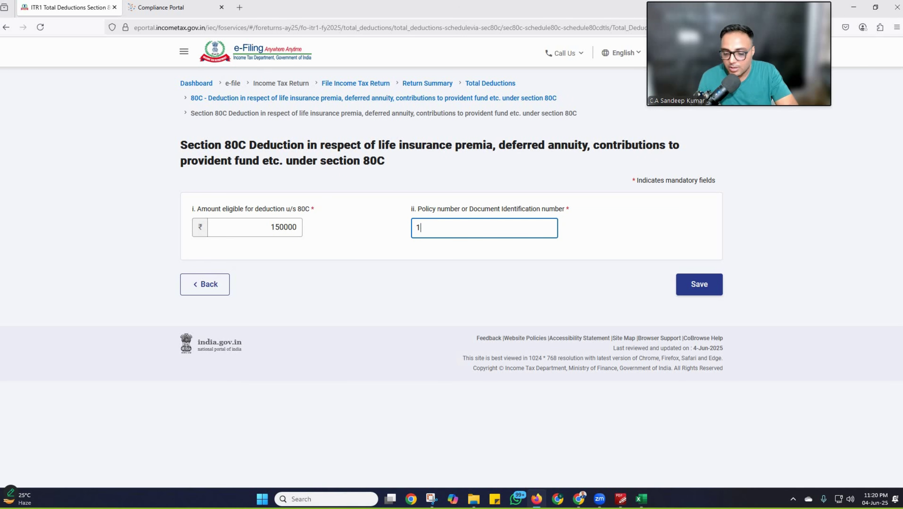
{"action": "type", "text": "123456789"}
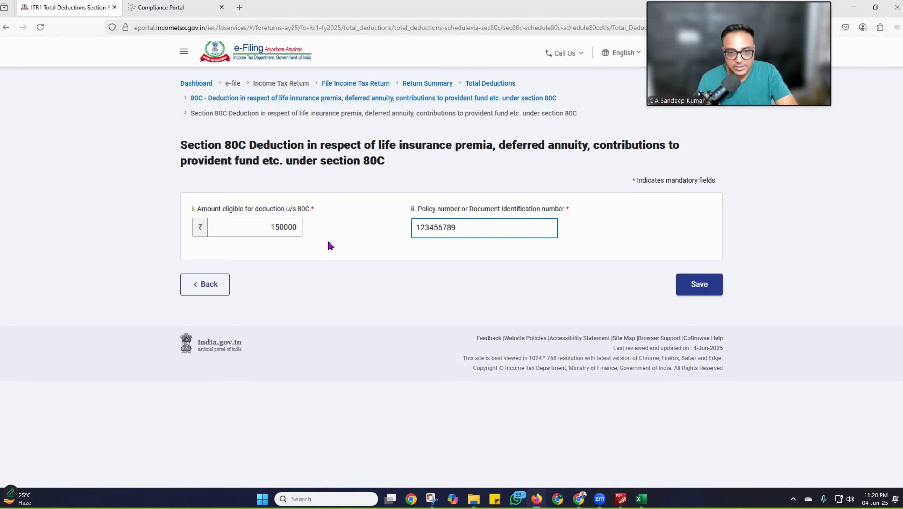
{"action": "left_click", "coordinate": [708, 292]}
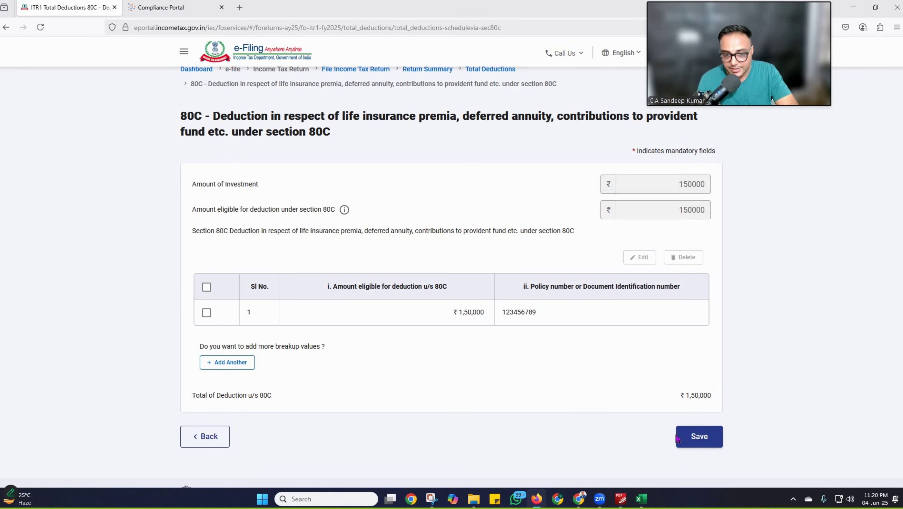
{"action": "left_click", "coordinate": [708, 437]}
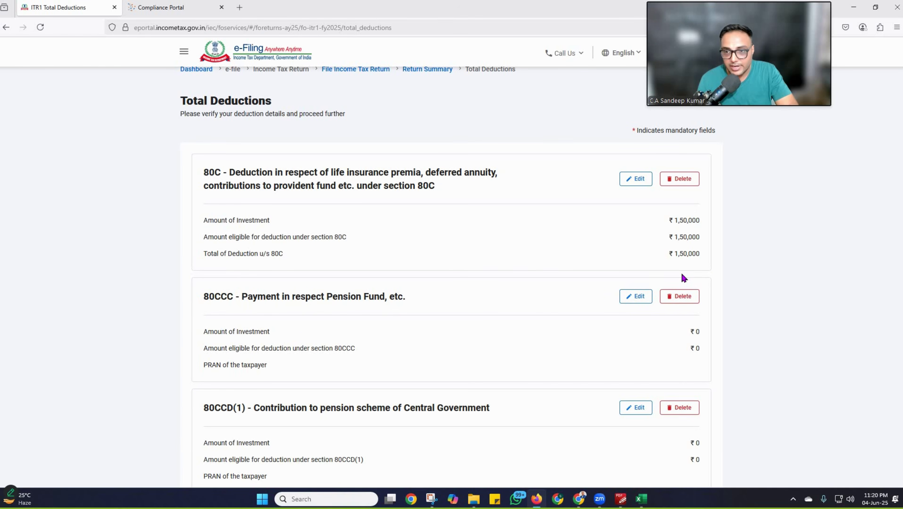
Step: Scroll the Total Deductions list down to the 80CCD employer pension entry of ₹76,654
{"action": "scroll", "coordinate": [349, 332], "scroll_direction": "down", "scroll_amount": 2}
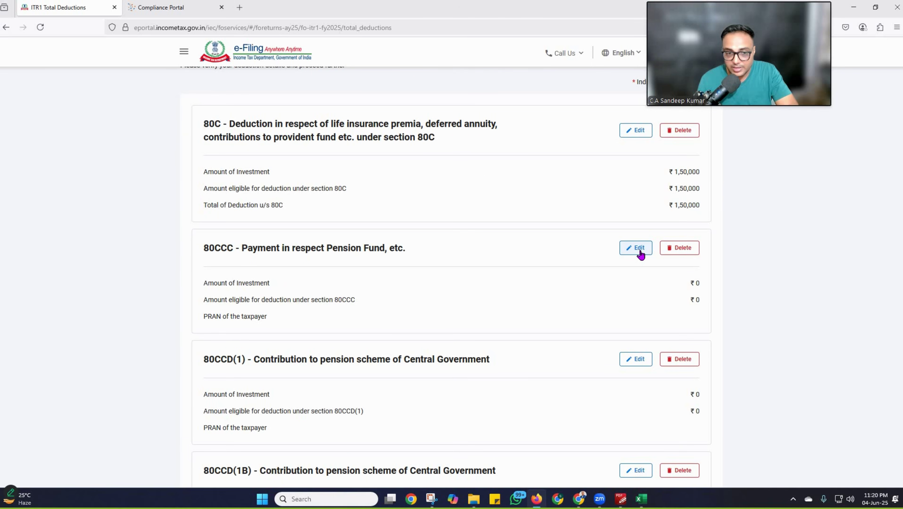
{"action": "scroll", "coordinate": [570, 268], "scroll_direction": "down", "scroll_amount": 2}
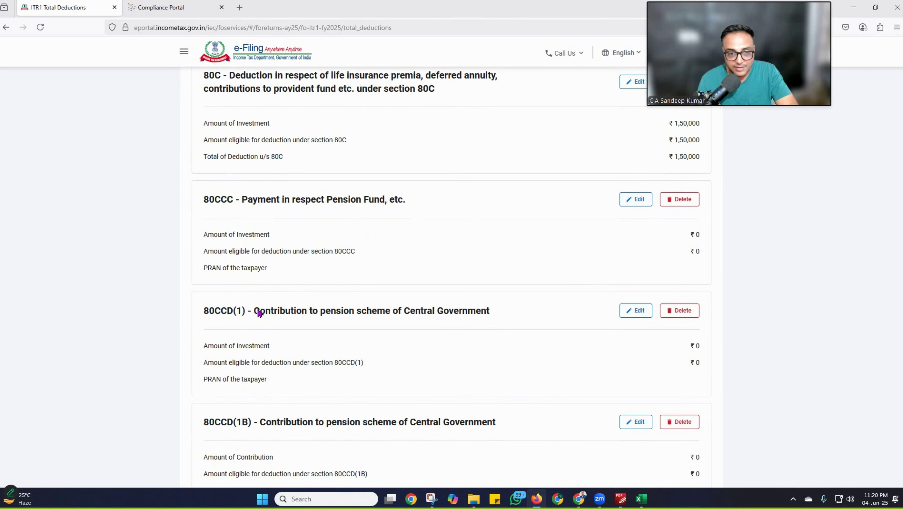
{"action": "scroll", "coordinate": [421, 272], "scroll_direction": "down", "scroll_amount": 2}
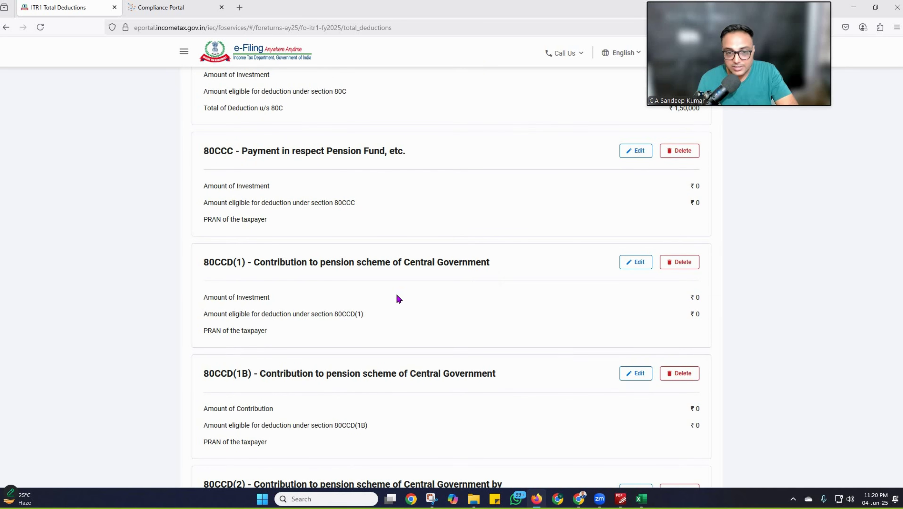
{"action": "scroll", "coordinate": [397, 300], "scroll_direction": "down", "scroll_amount": 2}
{"action": "scroll", "coordinate": [397, 307], "scroll_direction": "down", "scroll_amount": 4}
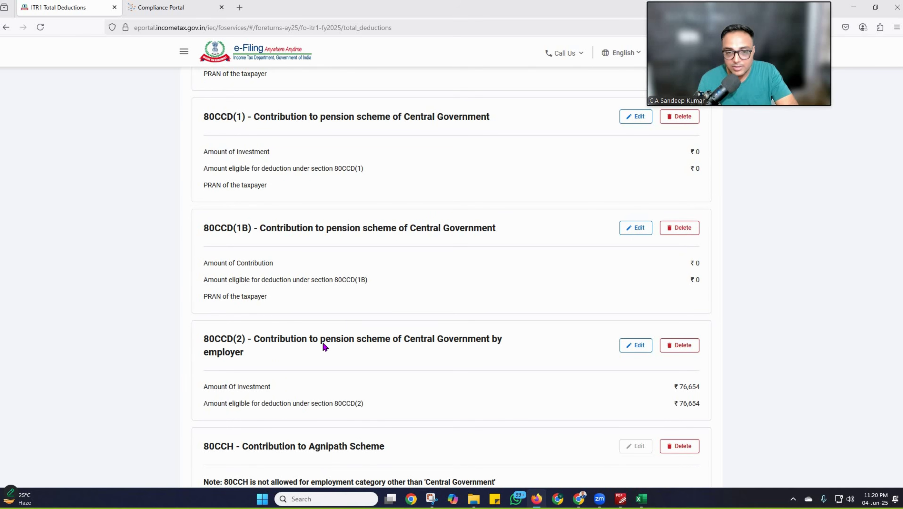
{"action": "scroll", "coordinate": [249, 178], "scroll_direction": "down", "scroll_amount": 2}
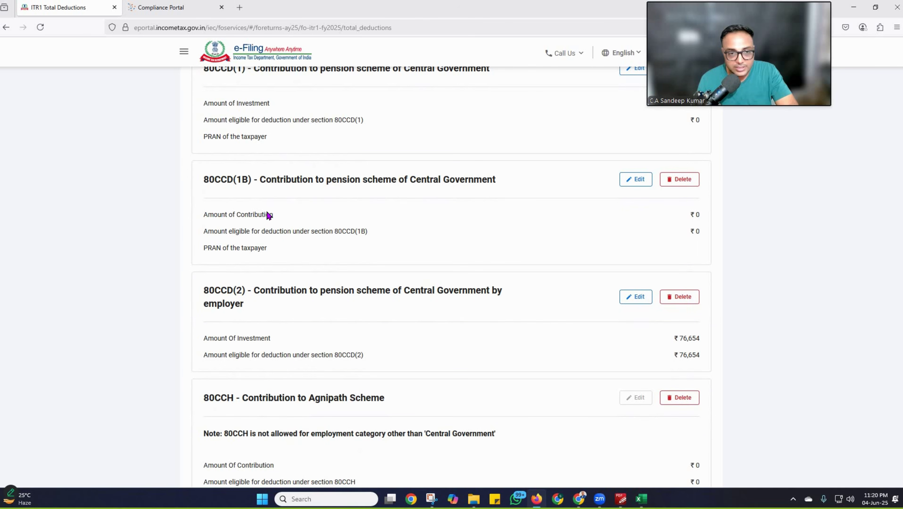
Step: Enter a ₹50,000 80CCD(1B) contribution, all eligible, and start filling in the PRAN
{"action": "left_click", "coordinate": [636, 179]}
{"action": "left_click", "coordinate": [686, 181]}
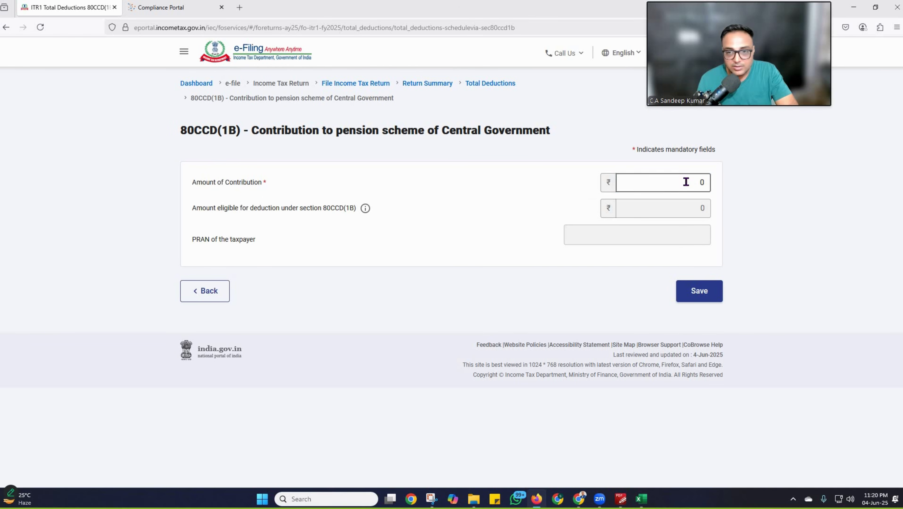
{"action": "type", "text": "50000"}
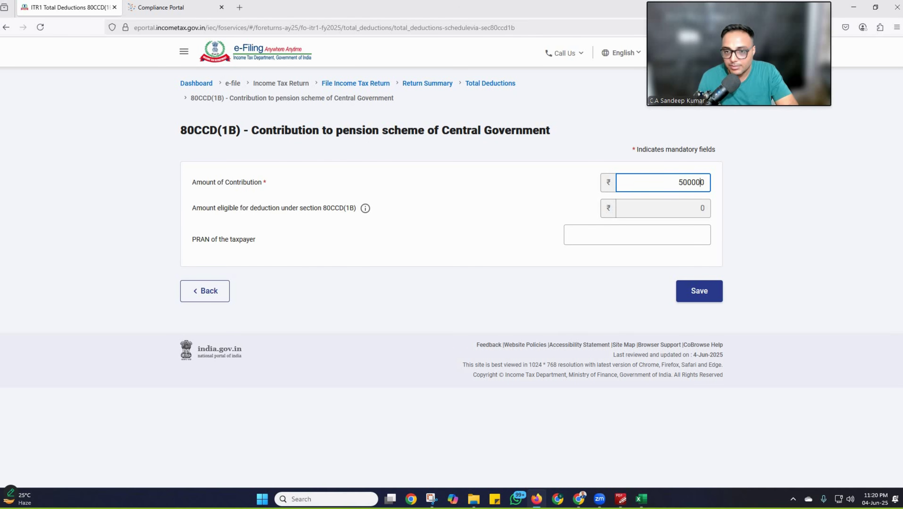
{"action": "left_click", "coordinate": [705, 299]}
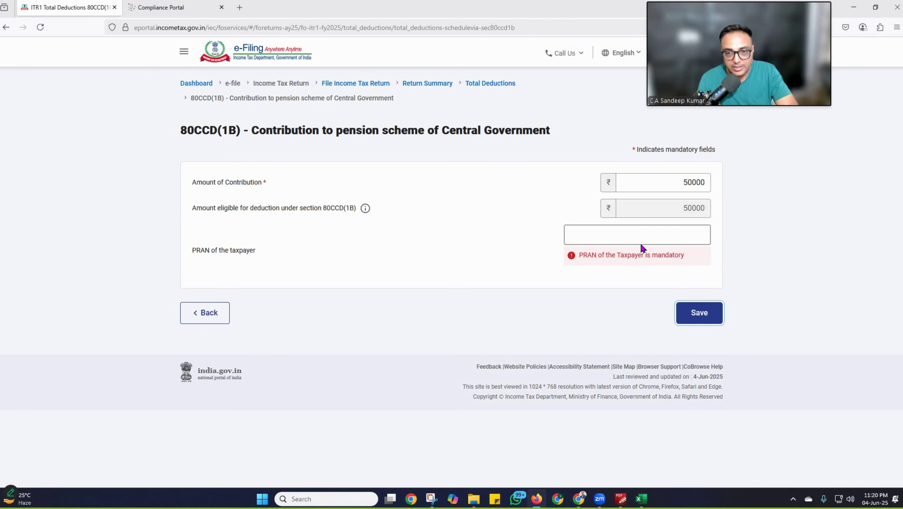
{"action": "left_click", "coordinate": [674, 231]}
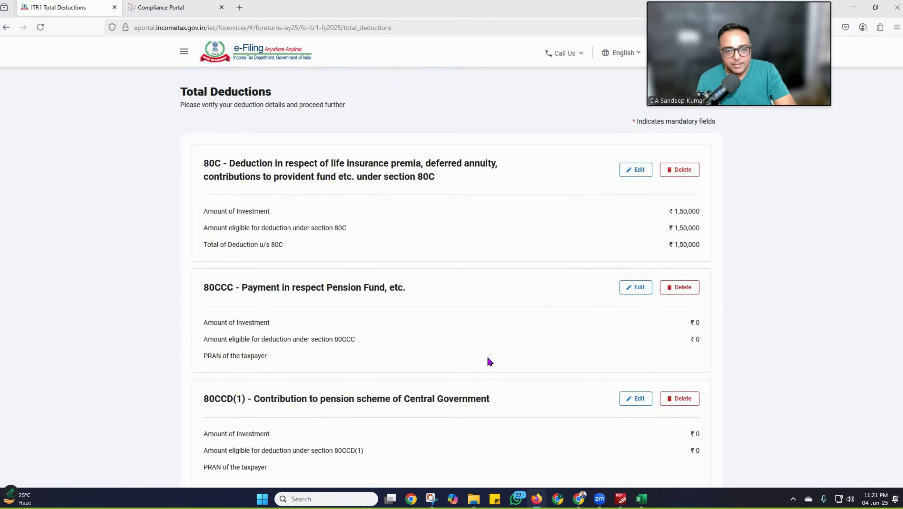
Step: Open the 80D form and answer No, after first trying Yes, to the self/family senior-citizen question
{"action": "scroll", "coordinate": [489, 361], "scroll_direction": "down", "scroll_amount": 15}
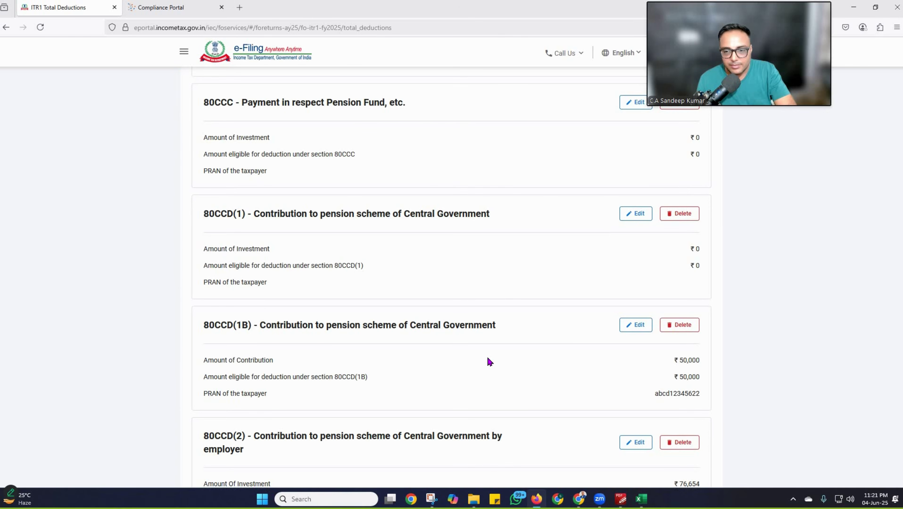
{"action": "scroll", "coordinate": [489, 361], "scroll_direction": "down", "scroll_amount": 3}
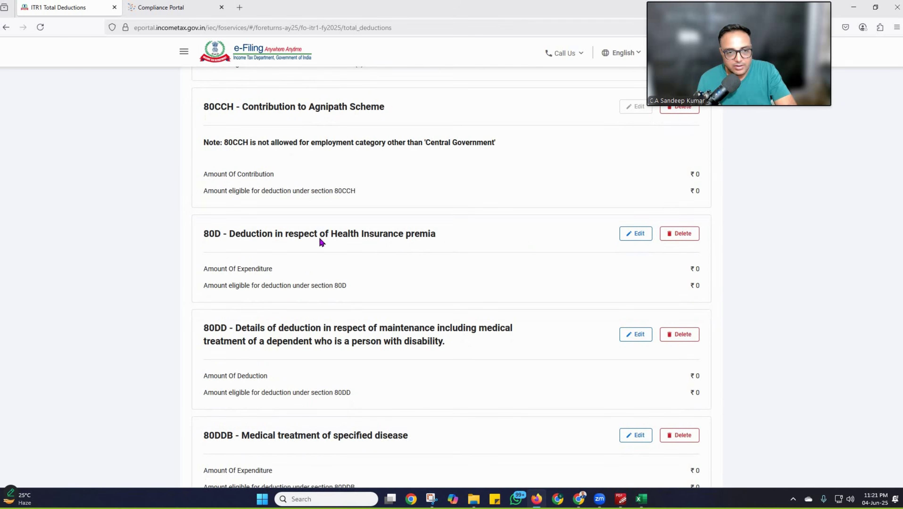
{"action": "left_click", "coordinate": [635, 234]}
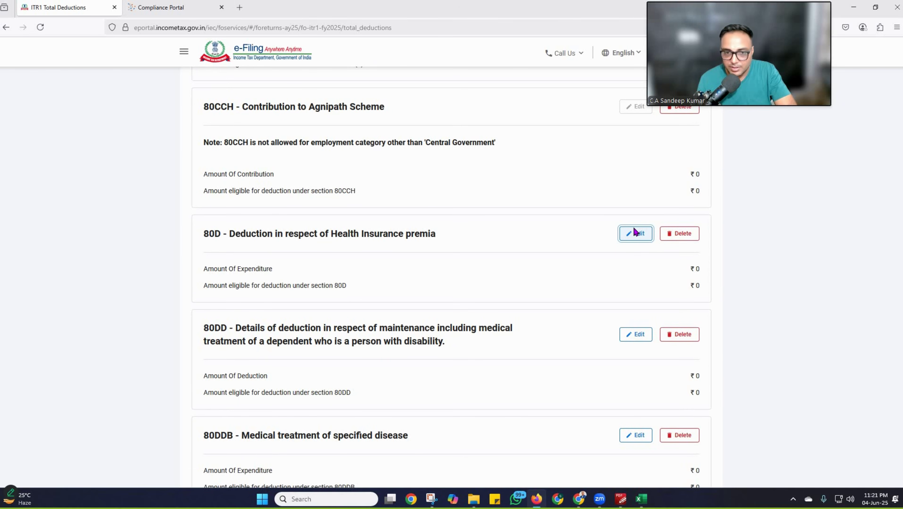
{"action": "left_click", "coordinate": [276, 185]}
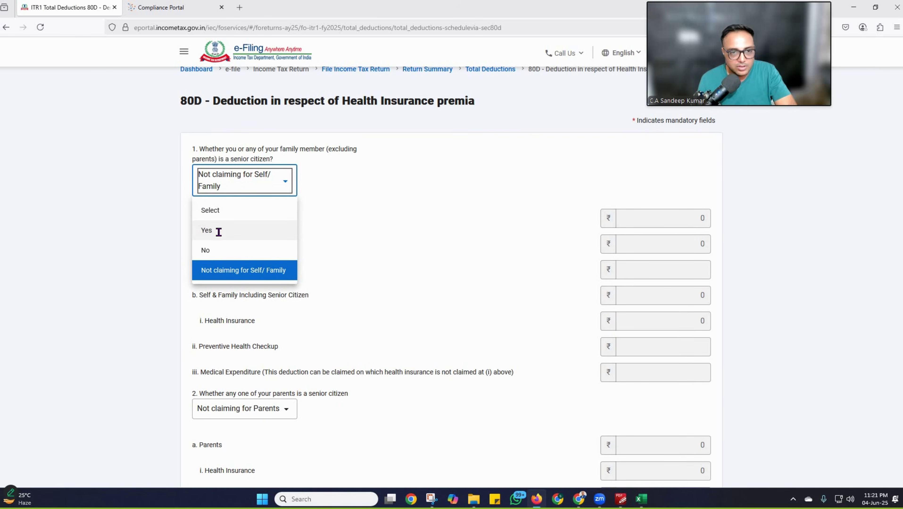
{"action": "left_click", "coordinate": [218, 231]}
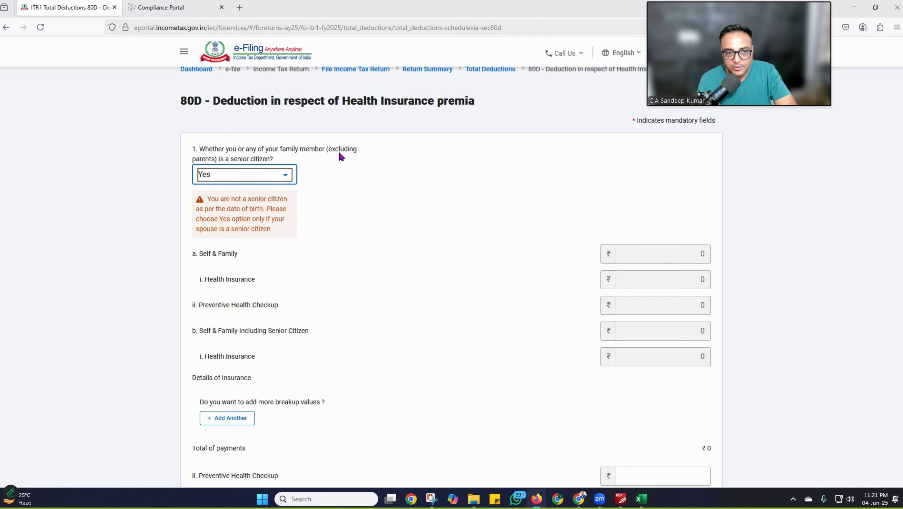
{"action": "left_click", "coordinate": [285, 175]}
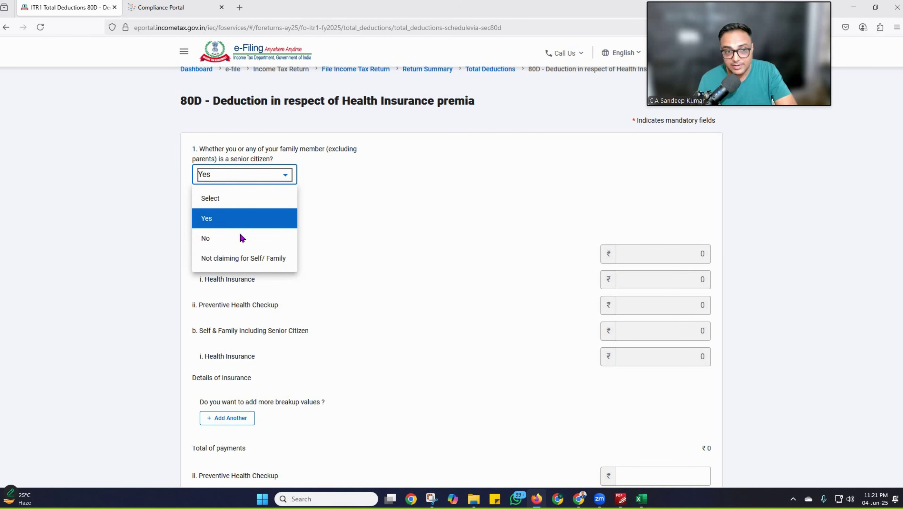
{"action": "left_click", "coordinate": [241, 236]}
{"action": "left_click", "coordinate": [674, 295]}
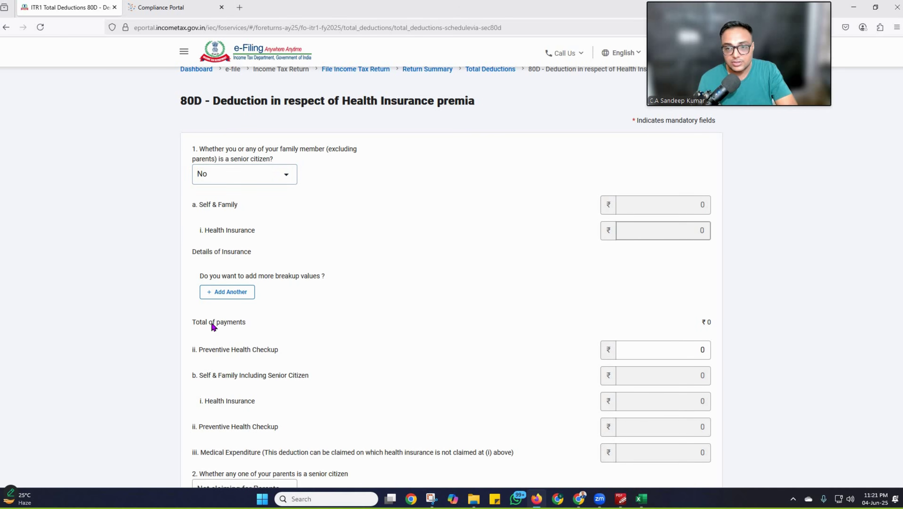
Step: Enter a ₹5,000 Self & Family preventive health checkup and answer Yes to parents being senior citizens
{"action": "left_click", "coordinate": [696, 354]}
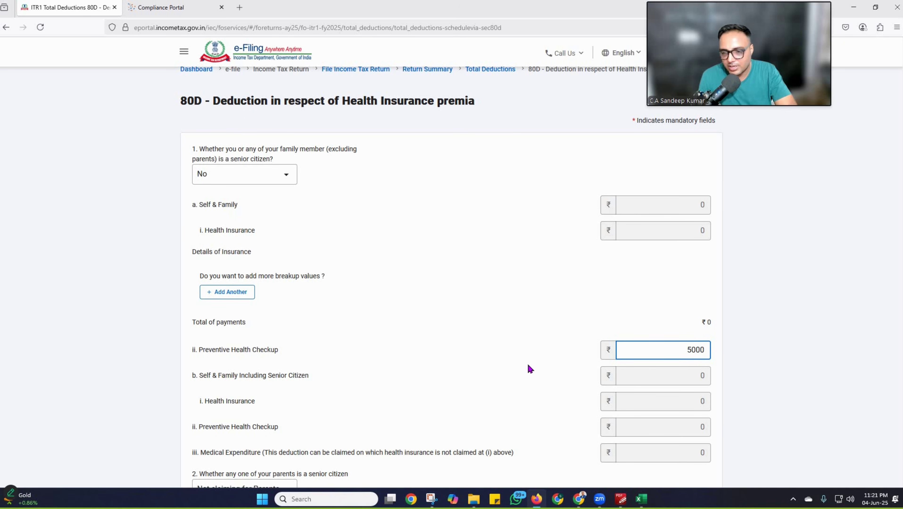
{"action": "left_click", "coordinate": [754, 363]}
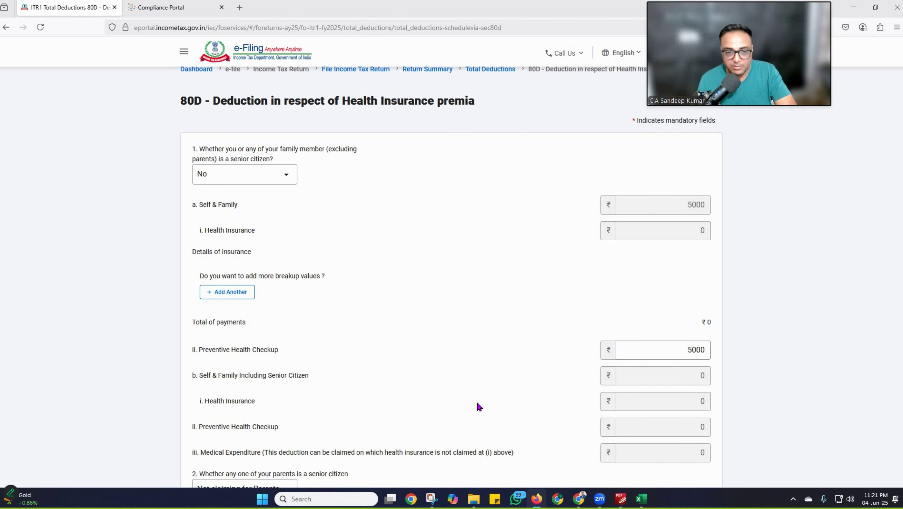
{"action": "scroll", "coordinate": [479, 407], "scroll_direction": "down", "scroll_amount": 1}
{"action": "scroll", "coordinate": [232, 364], "scroll_direction": "down", "scroll_amount": 3}
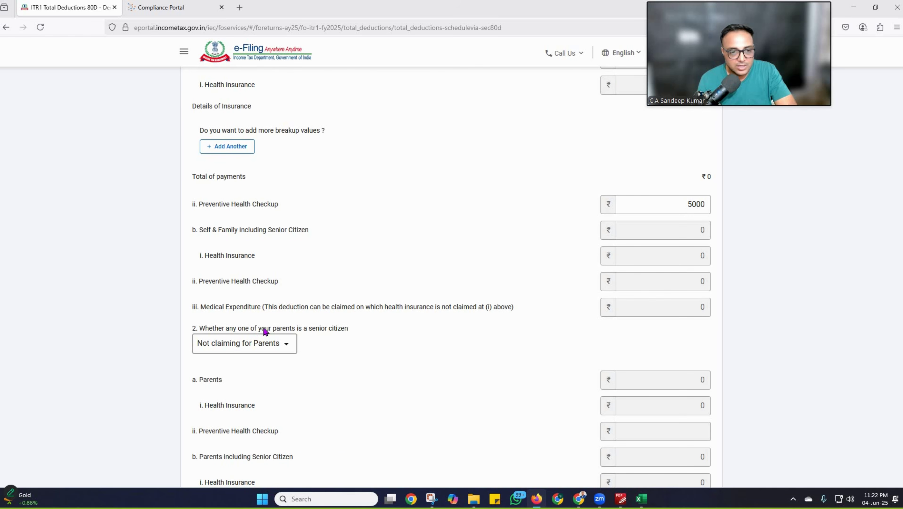
{"action": "left_click", "coordinate": [287, 344]}
{"action": "left_click", "coordinate": [236, 389]}
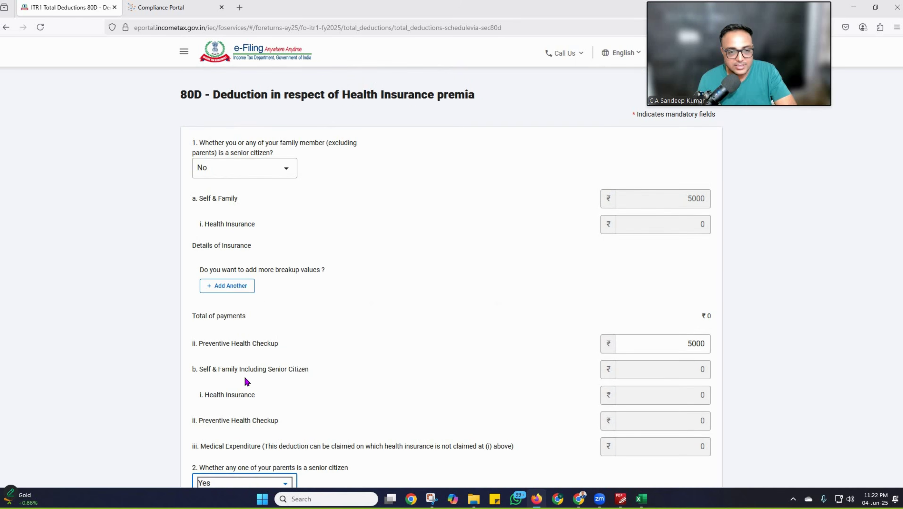
{"action": "scroll", "coordinate": [246, 381], "scroll_direction": "down", "scroll_amount": 6}
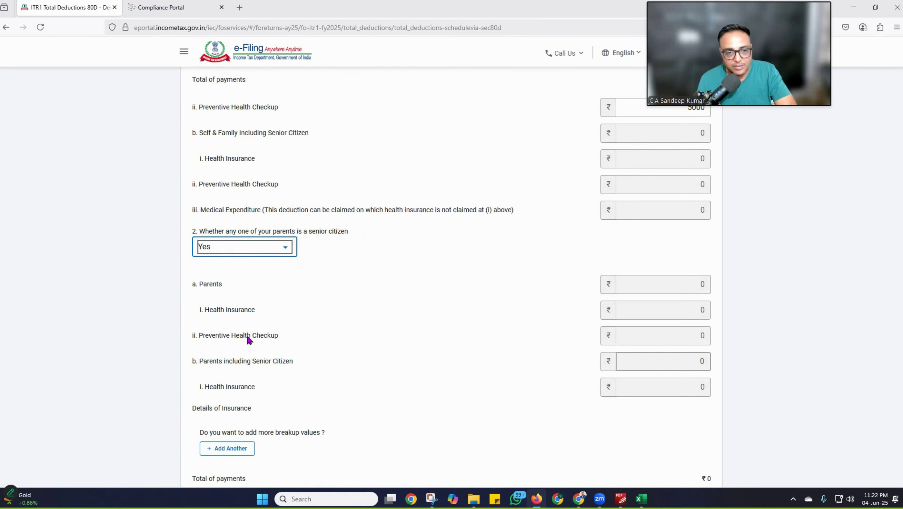
Step: Save a parents' Nieva Bupa health policy with its policy number and ₹340000 amount
{"action": "left_click", "coordinate": [675, 312]}
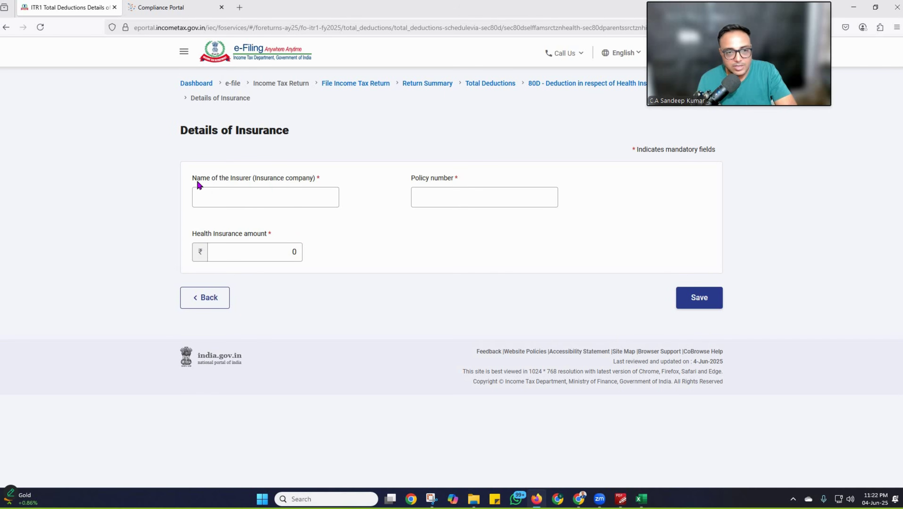
{"action": "left_click", "coordinate": [252, 197]}
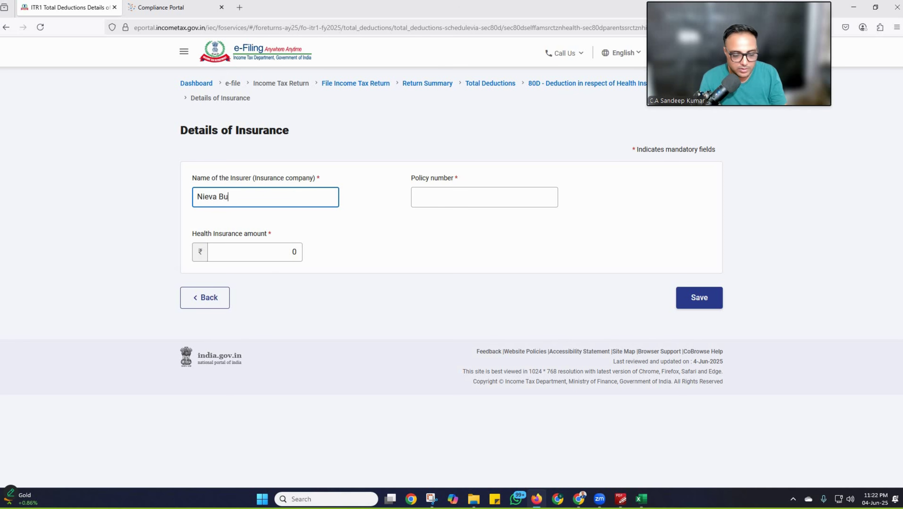
{"action": "left_click", "coordinate": [460, 195]}
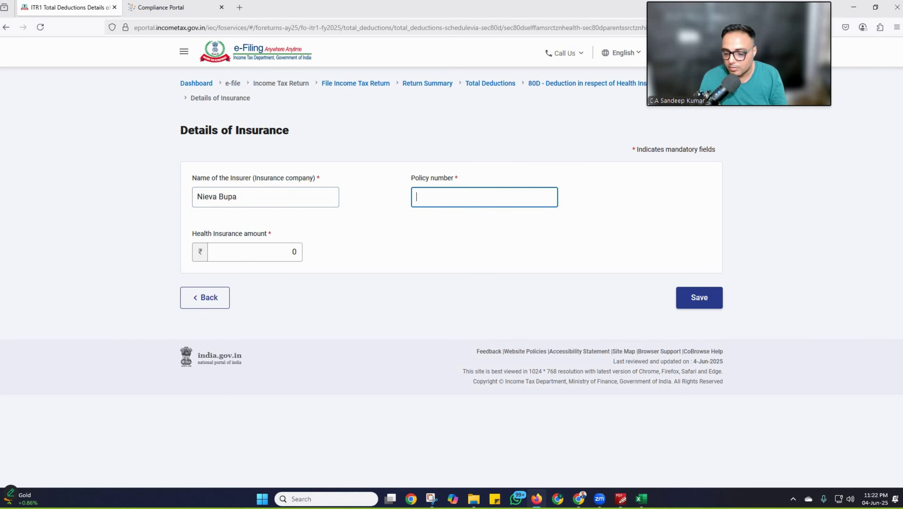
{"action": "type", "text": "123456"}
{"action": "left_click", "coordinate": [251, 253]}
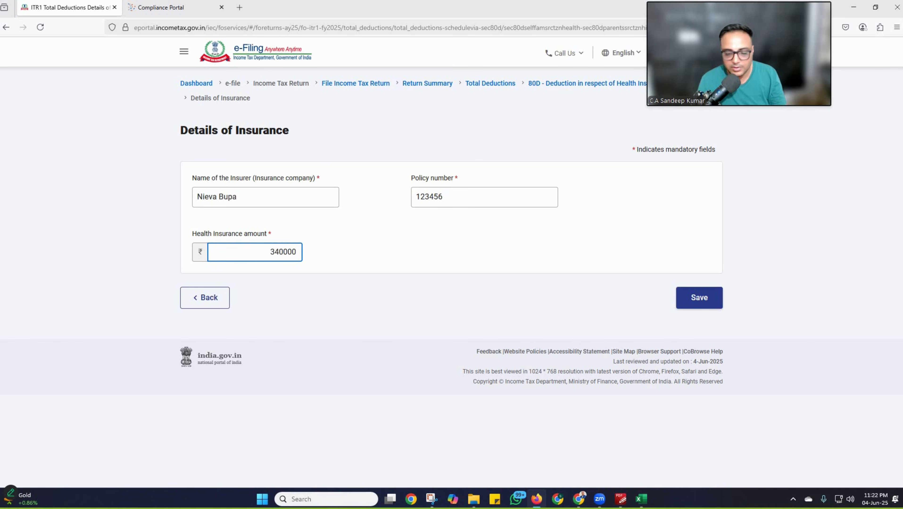
{"action": "left_click", "coordinate": [701, 303]}
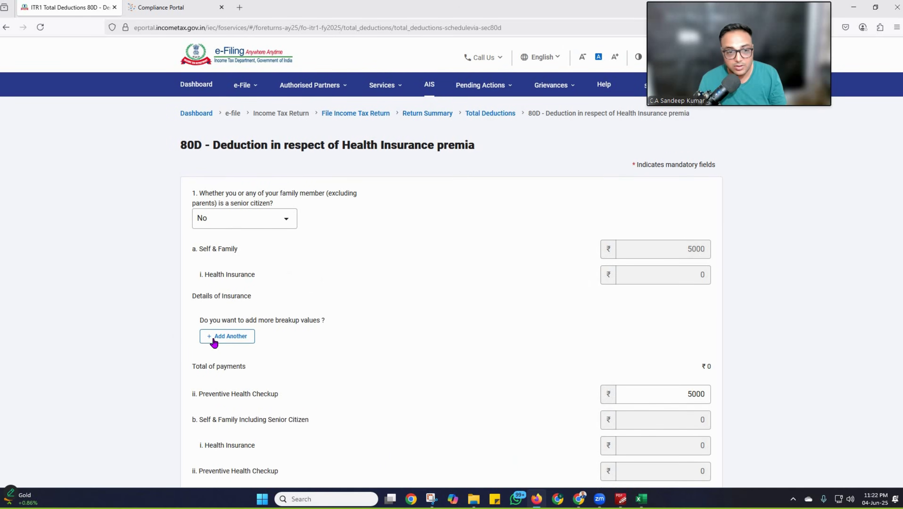
Step: Add a Self & Family New India Assurance policy with its policy number for ₹20,000
{"action": "left_click", "coordinate": [214, 340]}
{"action": "left_click", "coordinate": [275, 225]}
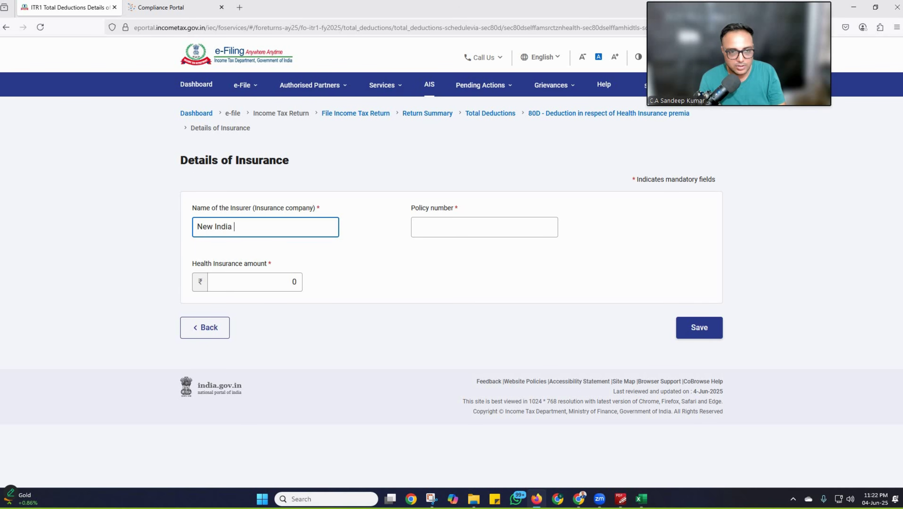
{"action": "key", "text": "Tab"}
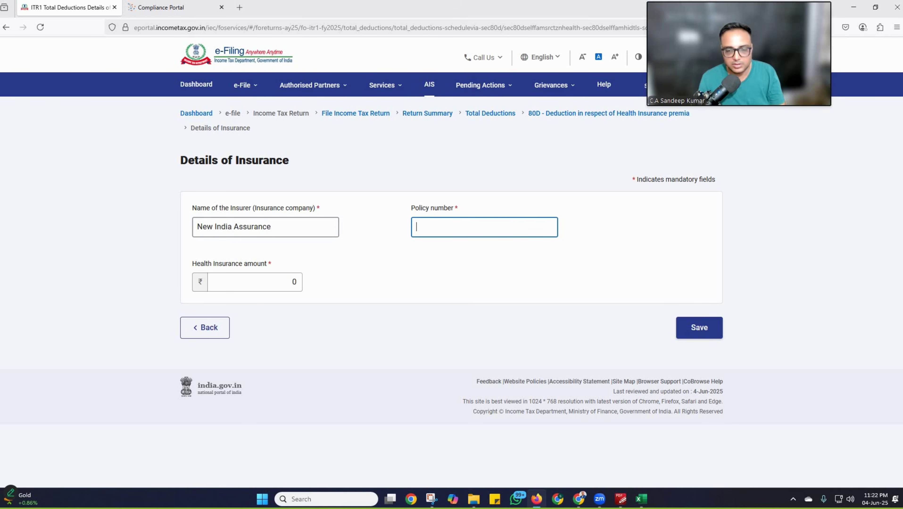
{"action": "type", "text": "321654"}
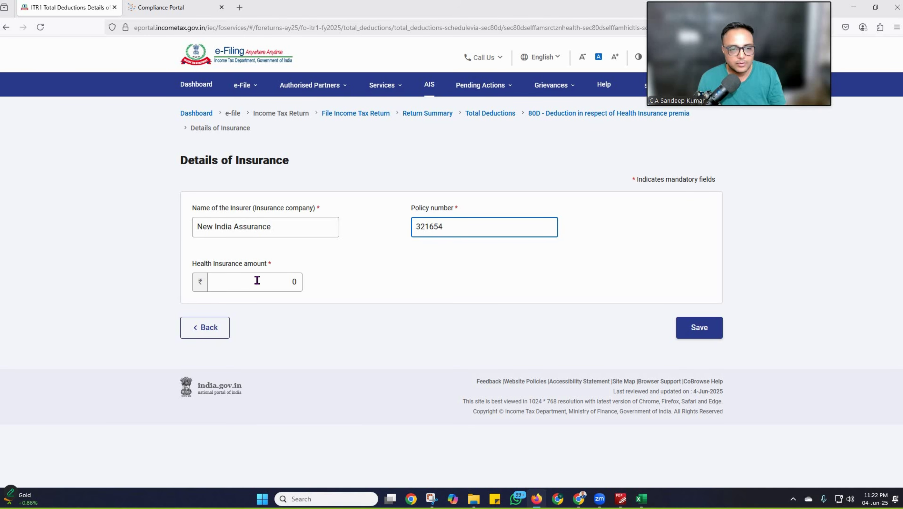
{"action": "left_click", "coordinate": [256, 282]}
{"action": "type", "text": "200"}
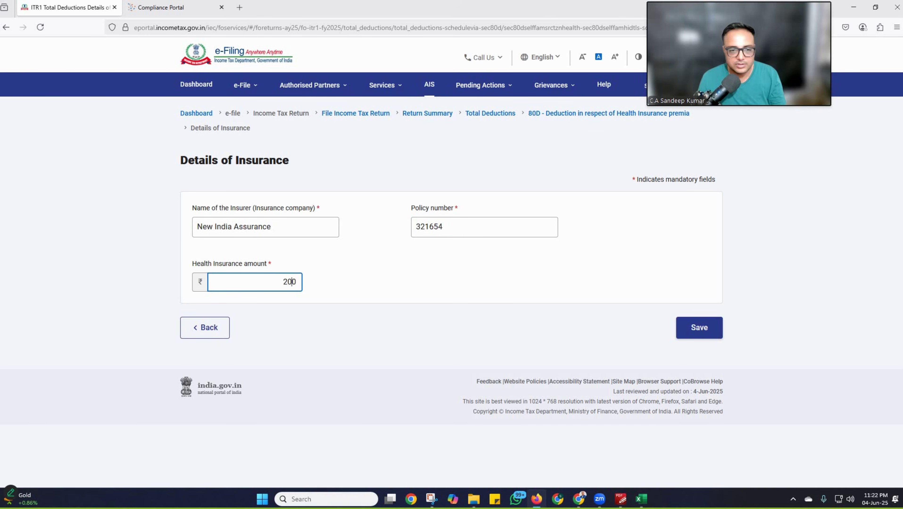
{"action": "type", "text": "0"}
{"action": "left_click", "coordinate": [699, 329]}
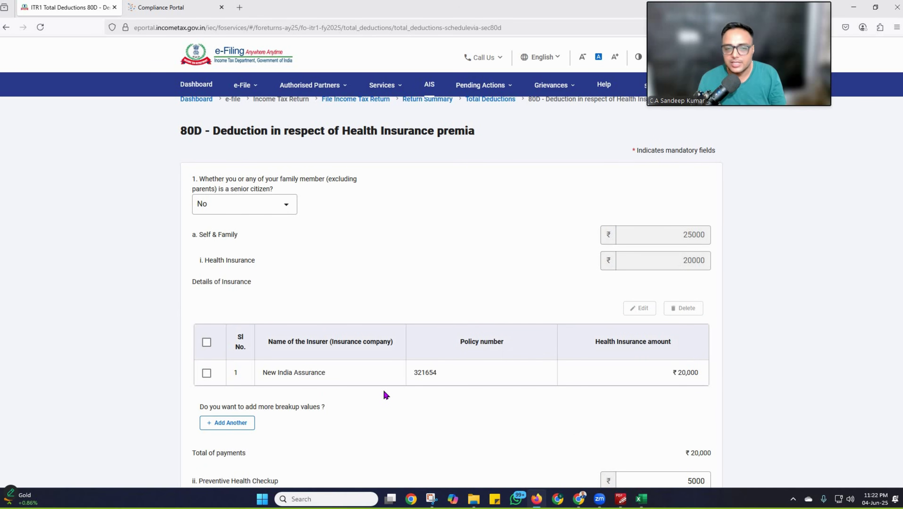
Step: Save the 80D form at ₹59,000 eligible and scroll down to the 80E section
{"action": "scroll", "coordinate": [431, 369], "scroll_direction": "down", "scroll_amount": 5}
{"action": "scroll", "coordinate": [457, 356], "scroll_direction": "down", "scroll_amount": 8}
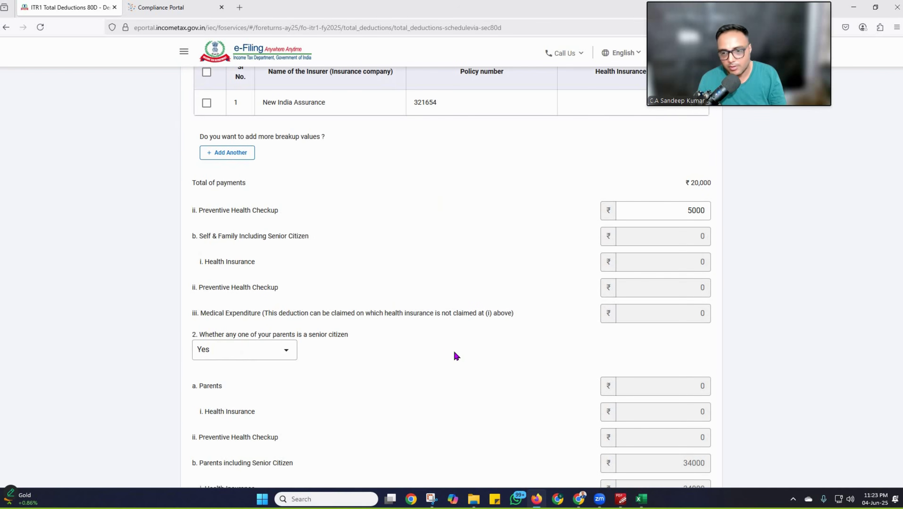
{"action": "scroll", "coordinate": [457, 356], "scroll_direction": "down", "scroll_amount": 7}
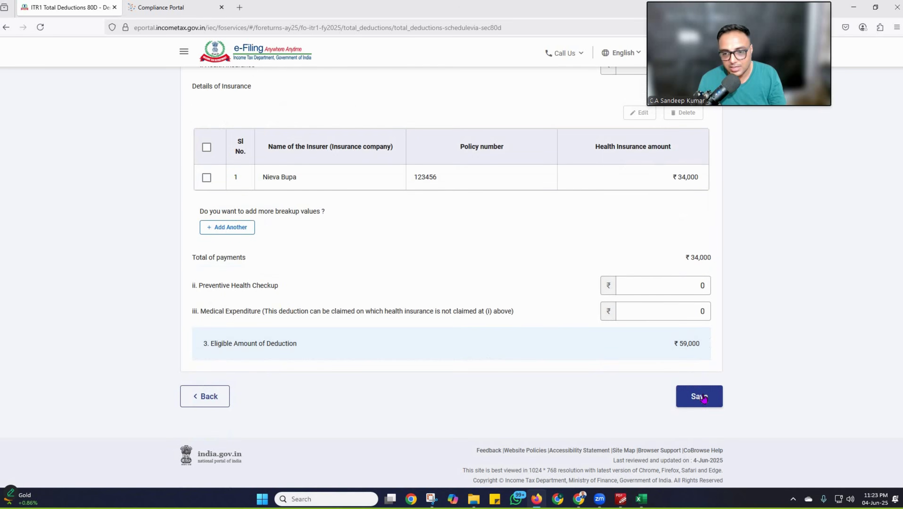
{"action": "left_click", "coordinate": [692, 391]}
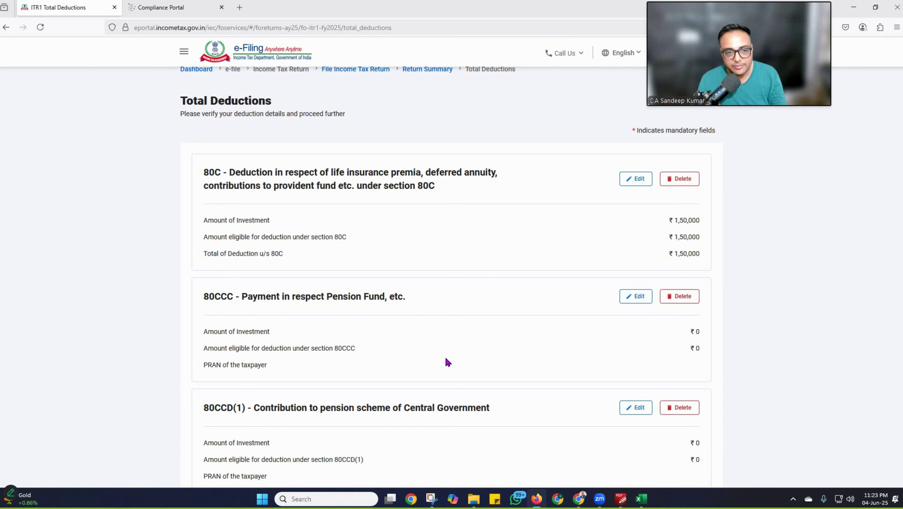
{"action": "scroll", "coordinate": [447, 363], "scroll_direction": "down", "scroll_amount": 8}
{"action": "scroll", "coordinate": [262, 301], "scroll_direction": "down", "scroll_amount": 5}
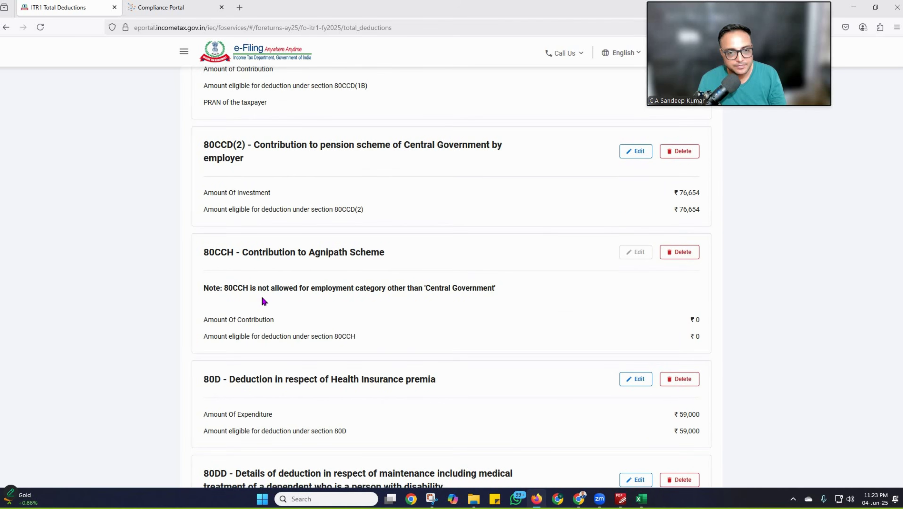
{"action": "scroll", "coordinate": [264, 301], "scroll_direction": "down", "scroll_amount": 4}
{"action": "scroll", "coordinate": [304, 238], "scroll_direction": "down", "scroll_amount": 3}
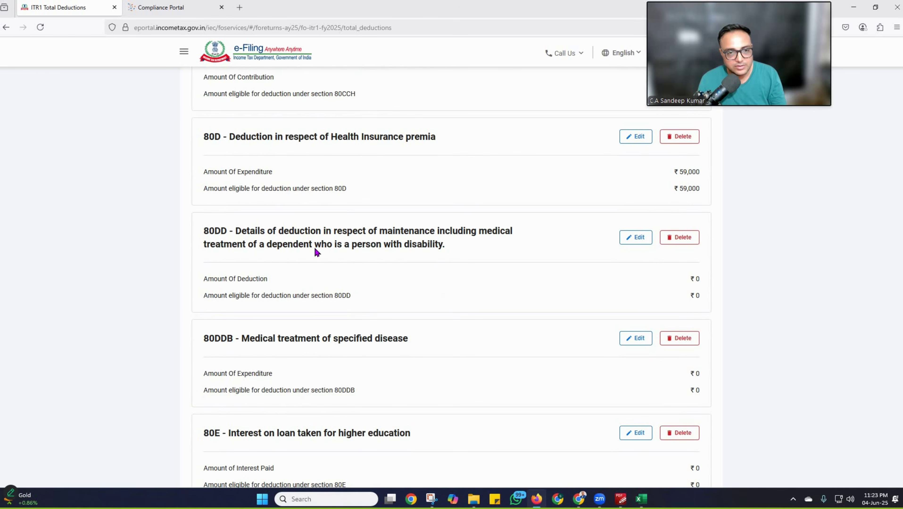
{"action": "scroll", "coordinate": [314, 252], "scroll_direction": "down", "scroll_amount": 3}
{"action": "scroll", "coordinate": [252, 250], "scroll_direction": "down", "scroll_amount": 3}
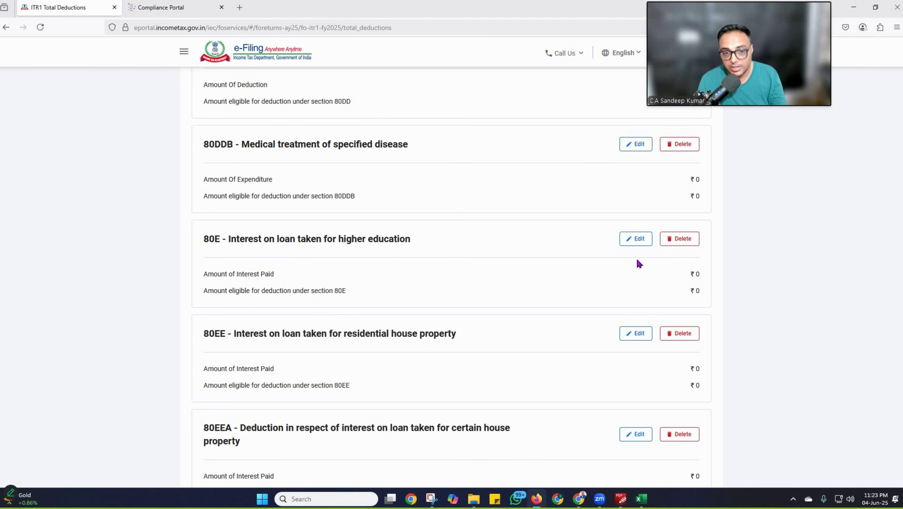
Step: Add a new 80E education loan from Bank source ICICI with its loan account number
{"action": "left_click", "coordinate": [637, 239]}
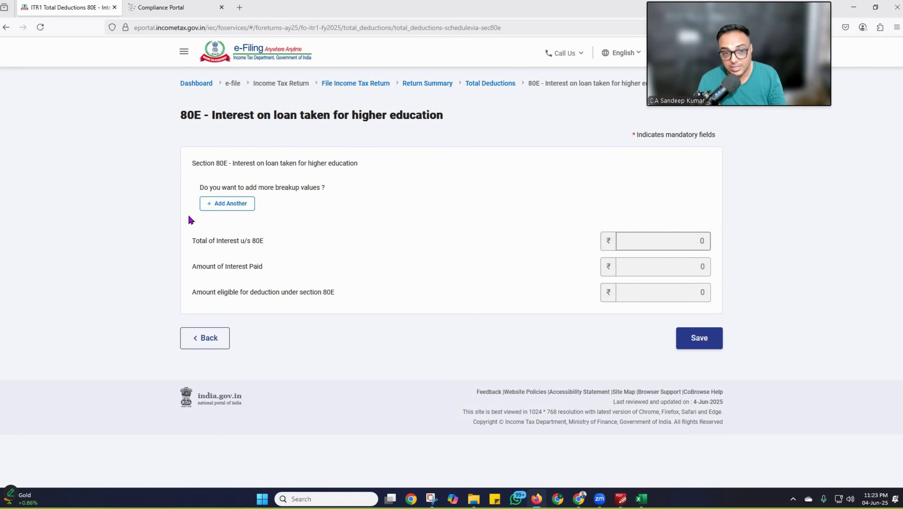
{"action": "left_click", "coordinate": [226, 205]}
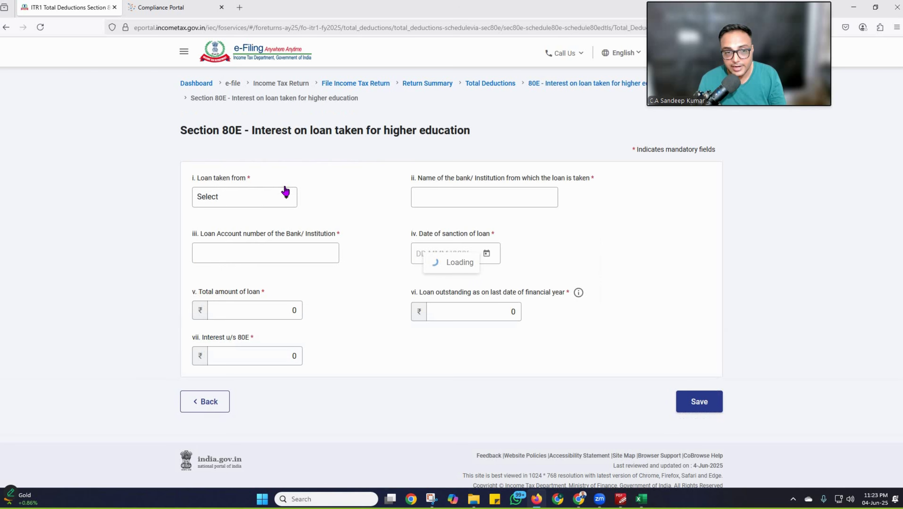
{"action": "left_click", "coordinate": [246, 187]}
{"action": "left_click", "coordinate": [232, 229]}
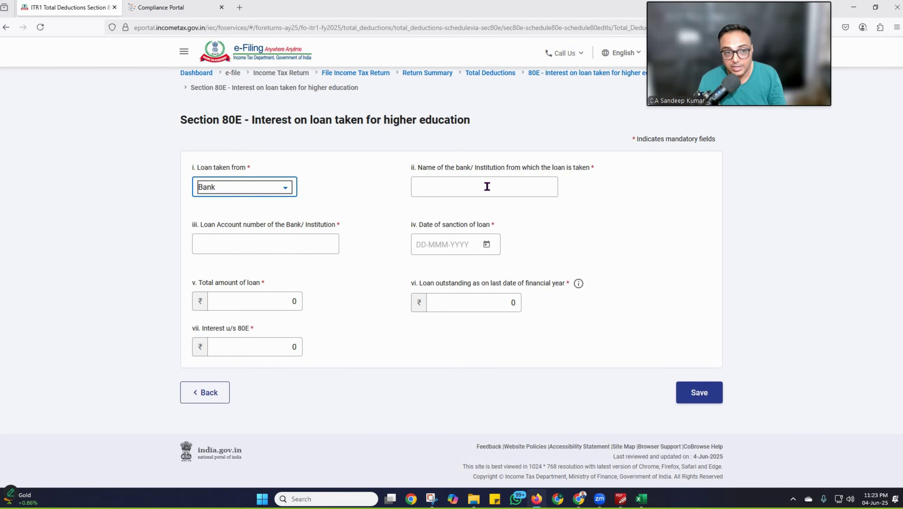
{"action": "left_click", "coordinate": [488, 187]}
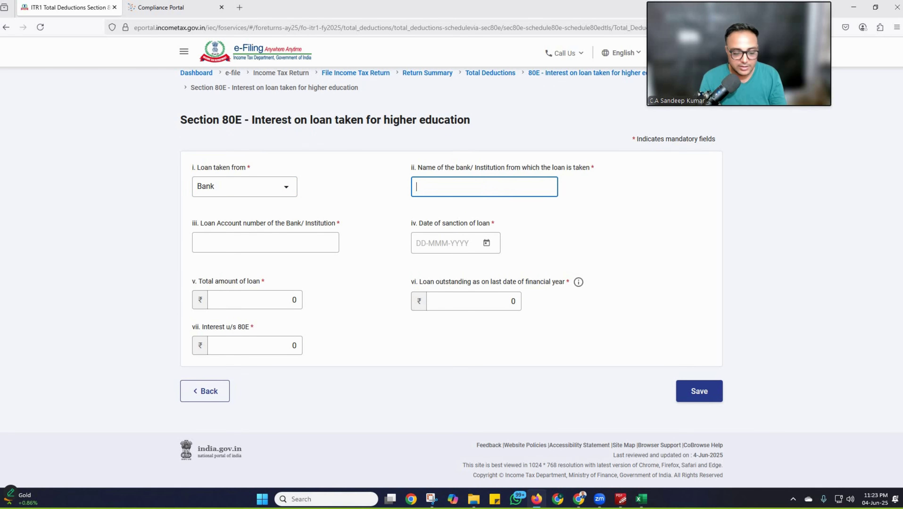
{"action": "type", "text": "ICICI"}
{"action": "key", "text": "Tab"}
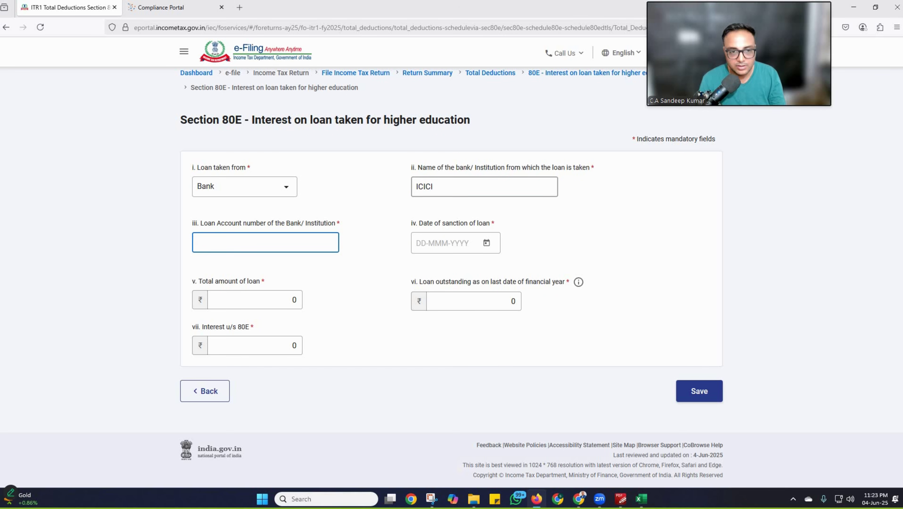
{"action": "type", "text": "123456"}
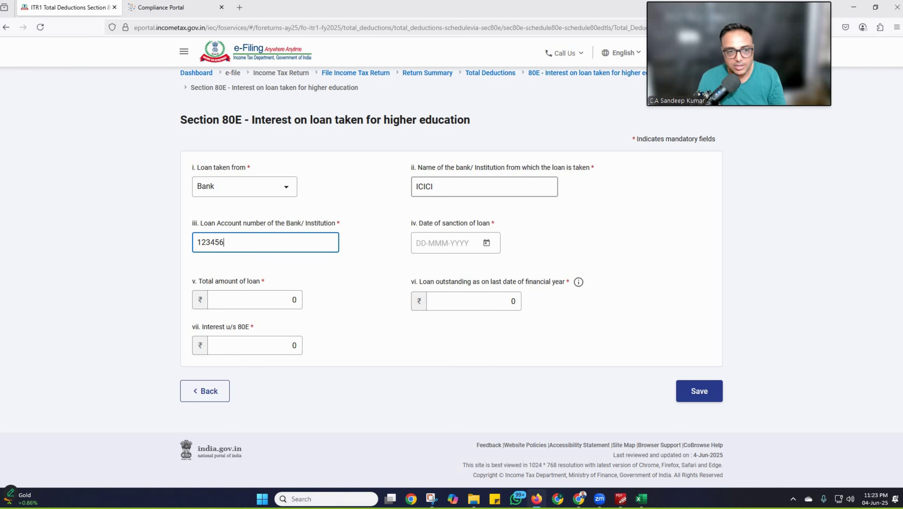
{"action": "type", "text": "789"}
Step: Set the loan's sanction date to 04-Jun-2017, 1000000 total, 500000 outstanding, and begin the 80E interest
{"action": "left_click", "coordinate": [487, 244]}
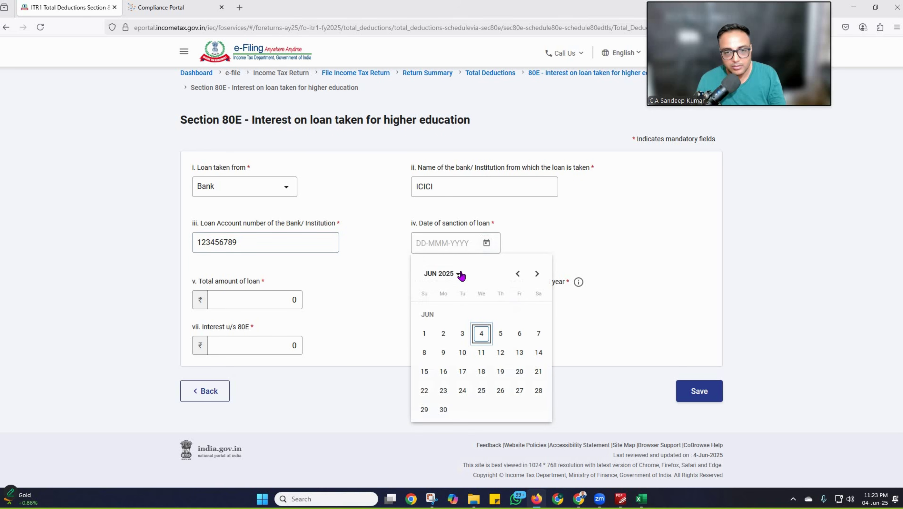
{"action": "left_click", "coordinate": [456, 275]}
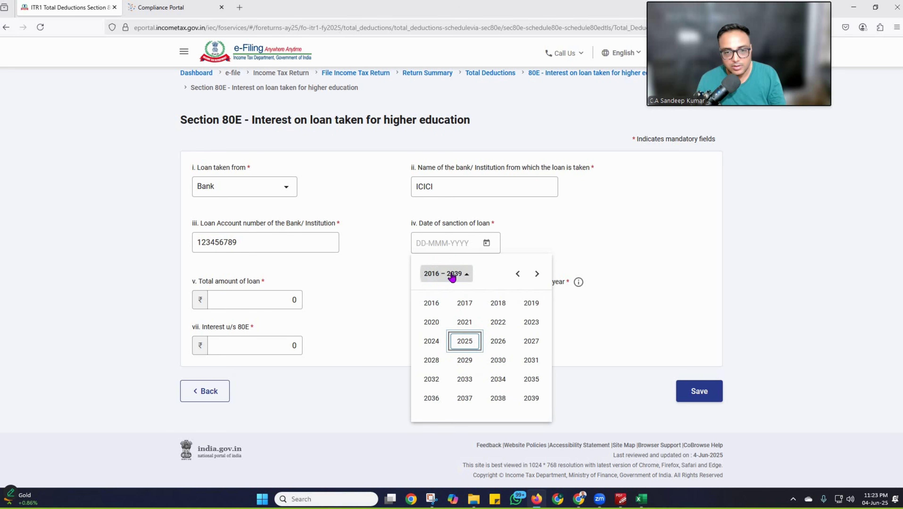
{"action": "left_click", "coordinate": [466, 304]}
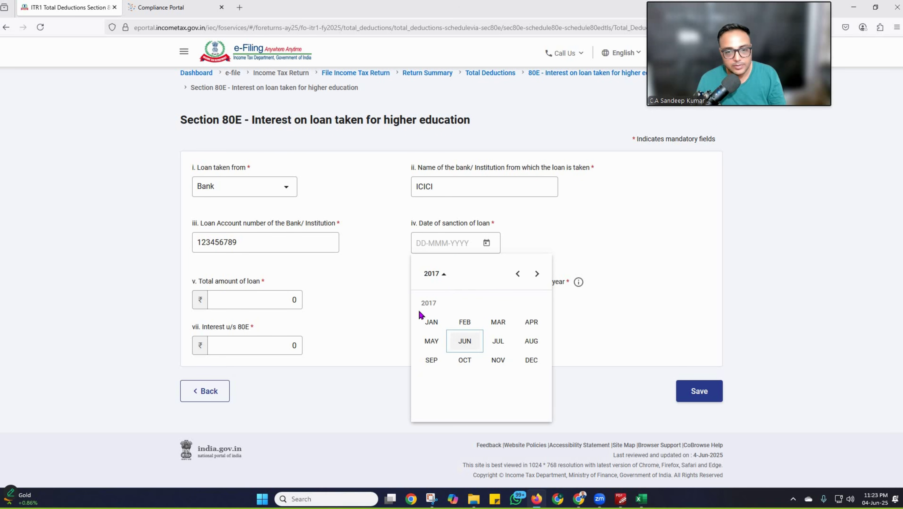
{"action": "key", "text": "Return"}
{"action": "key", "text": "Return"}
{"action": "left_click", "coordinate": [217, 302]}
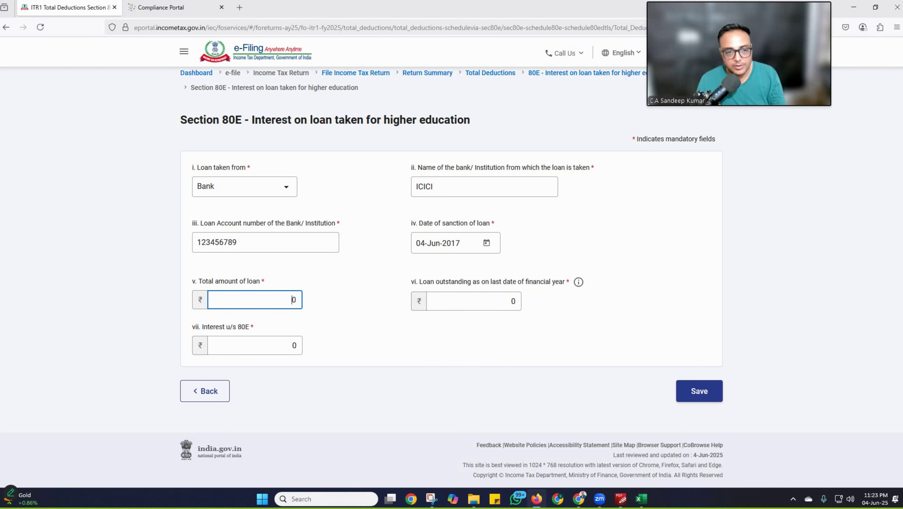
{"action": "type", "text": "1000000"}
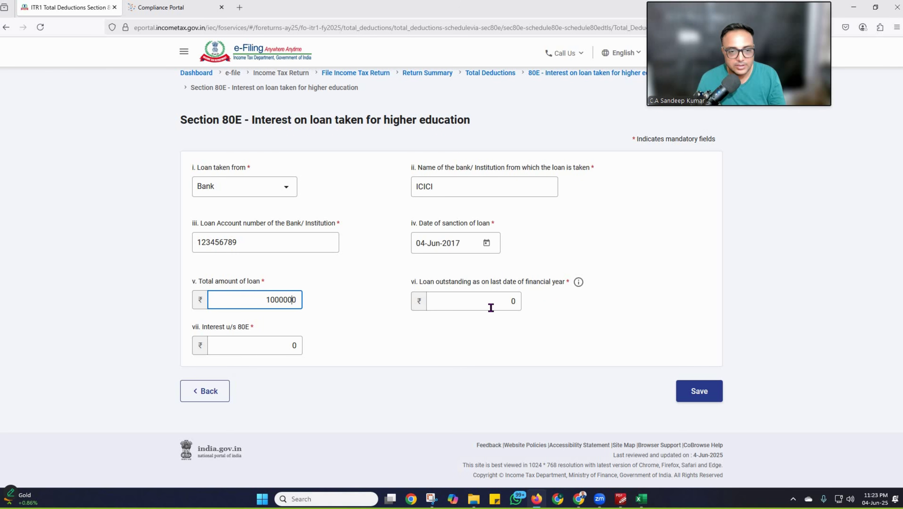
{"action": "left_click", "coordinate": [491, 307]}
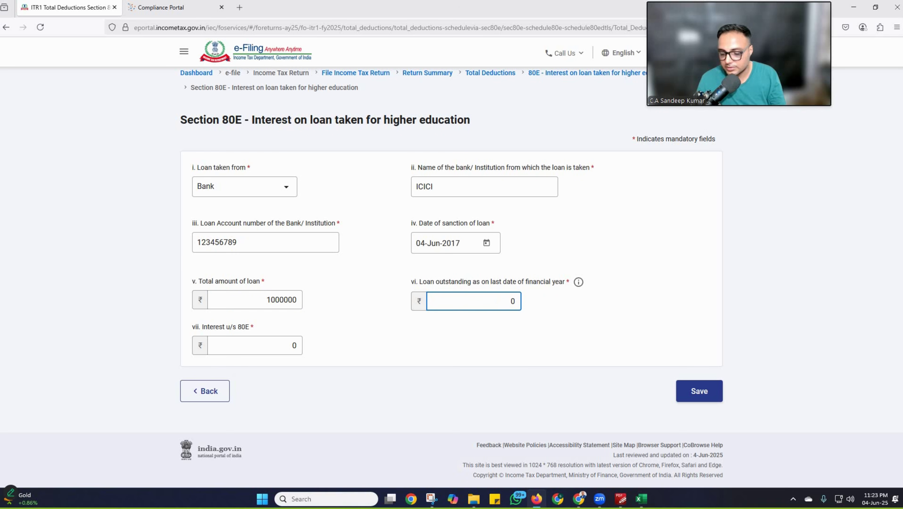
{"action": "type", "text": "500000"}
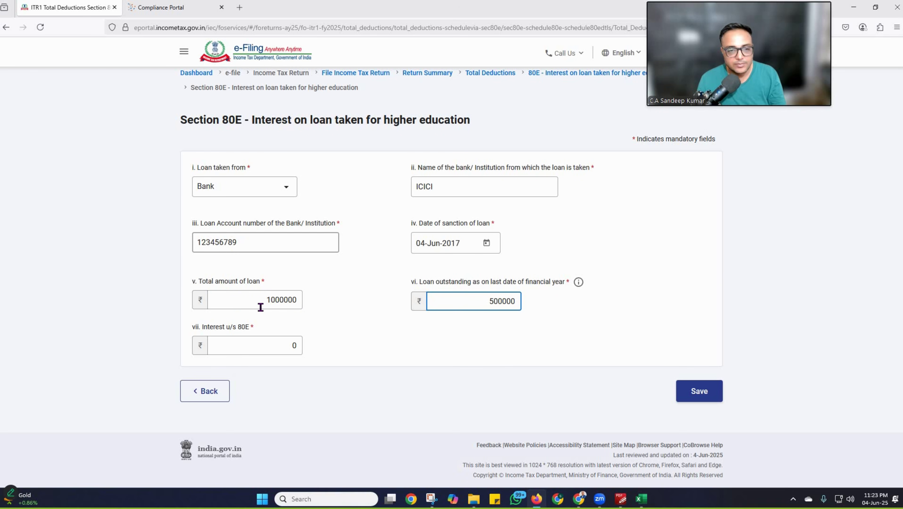
{"action": "left_click", "coordinate": [536, 306]}
{"action": "left_click", "coordinate": [278, 346]}
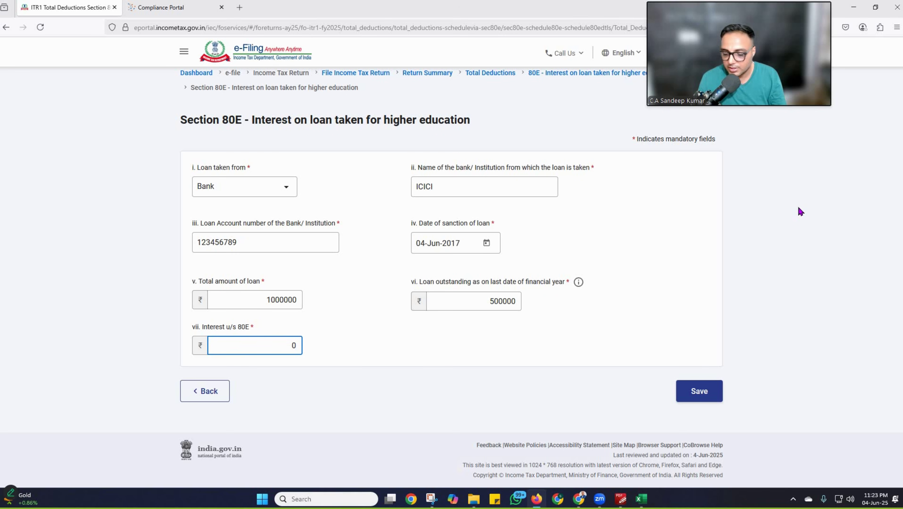
{"action": "type", "text": "150000"}
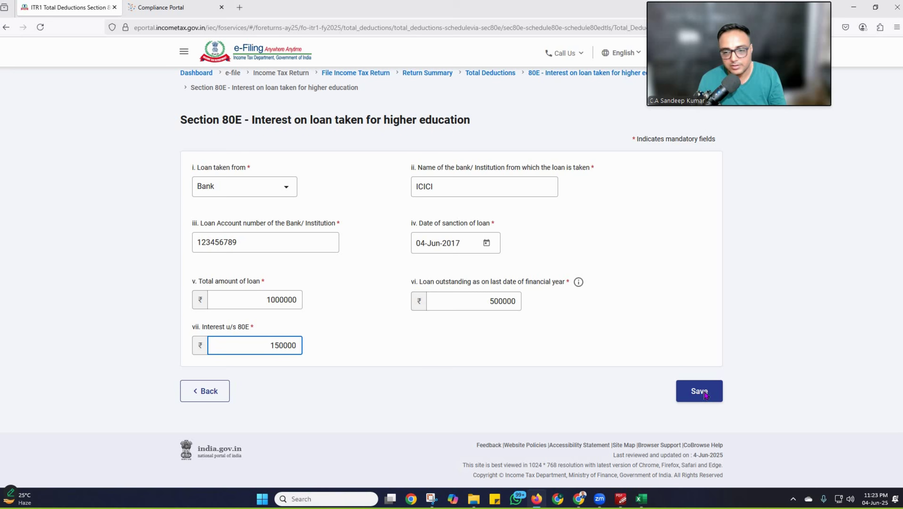
{"action": "left_click", "coordinate": [705, 395]}
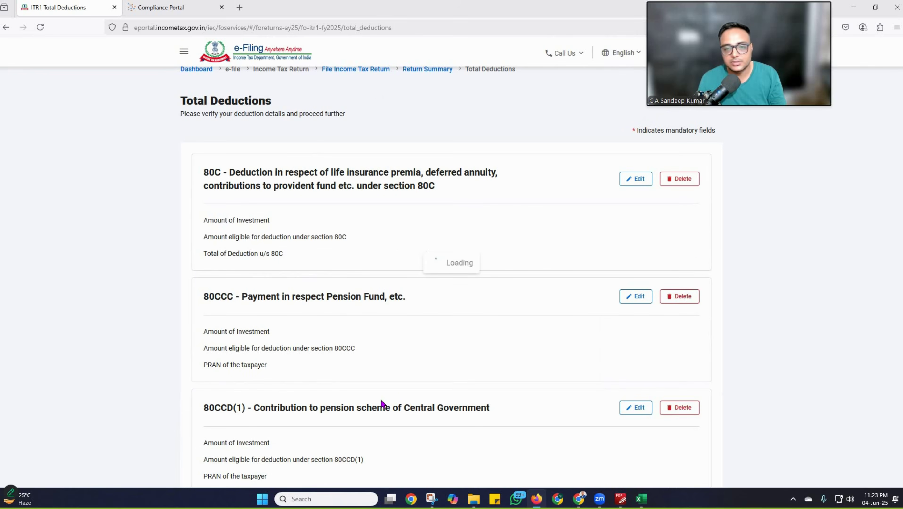
{"action": "scroll", "coordinate": [383, 403], "scroll_direction": "down", "scroll_amount": 9}
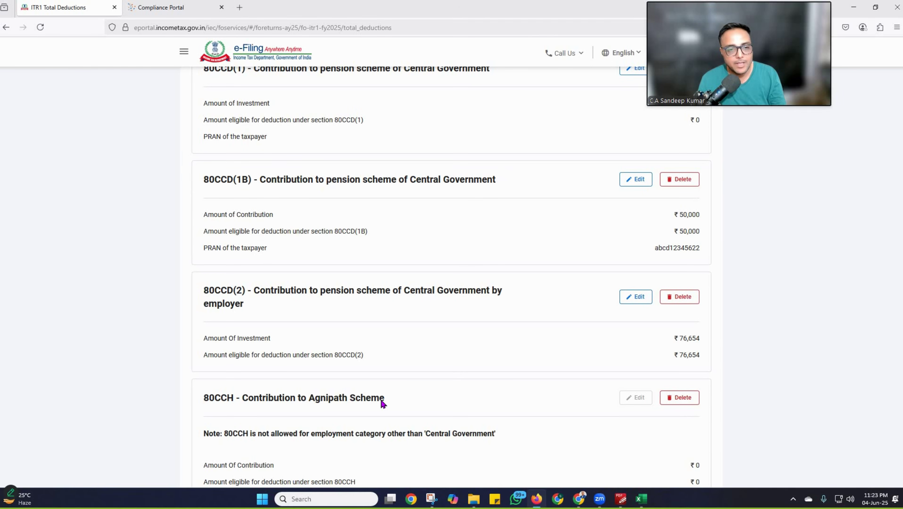
{"action": "scroll", "coordinate": [382, 403], "scroll_direction": "down", "scroll_amount": 12}
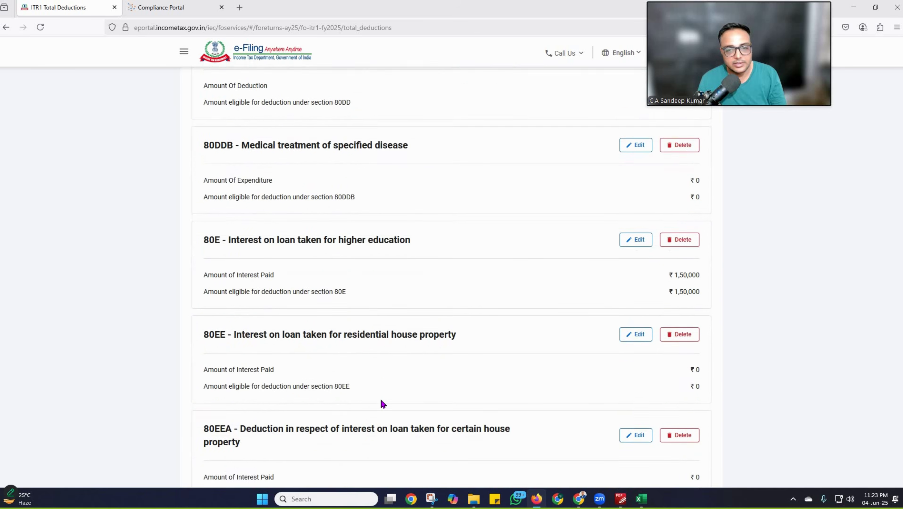
{"action": "scroll", "coordinate": [381, 403], "scroll_direction": "down", "scroll_amount": 4}
{"action": "scroll", "coordinate": [255, 304], "scroll_direction": "down", "scroll_amount": 5}
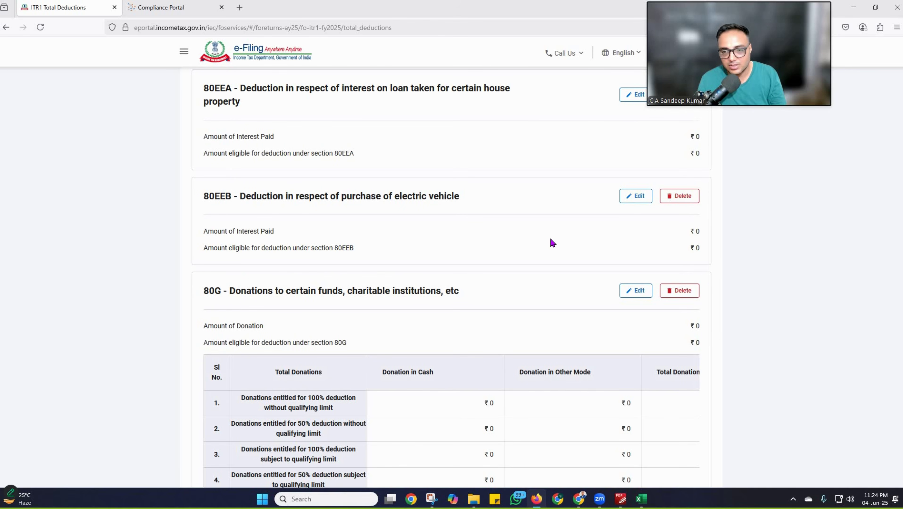
{"action": "scroll", "coordinate": [375, 371], "scroll_direction": "down", "scroll_amount": 3}
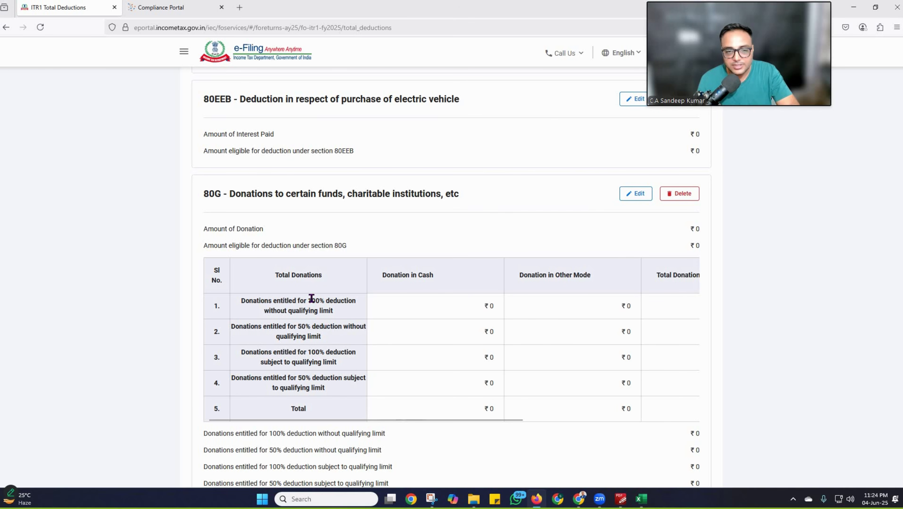
{"action": "double_click", "coordinate": [312, 298]}
{"action": "double_click", "coordinate": [303, 326]}
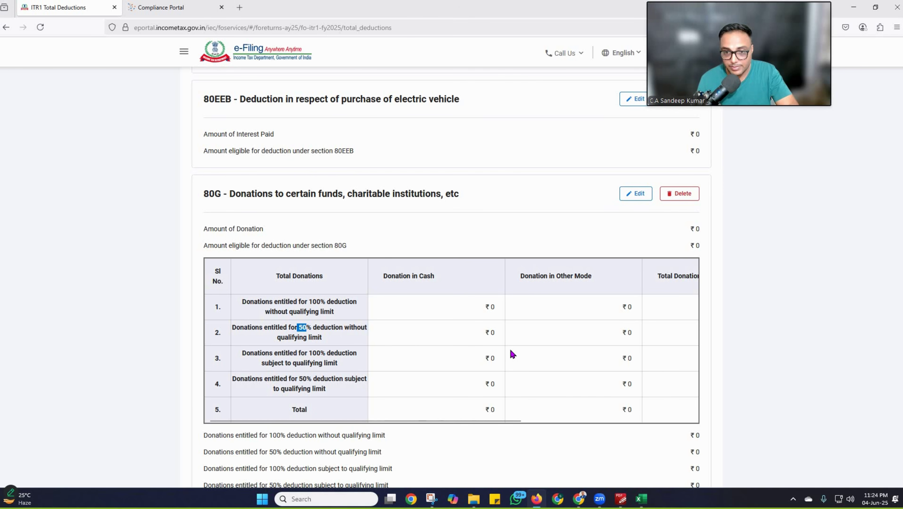
{"action": "scroll", "coordinate": [511, 354], "scroll_direction": "down", "scroll_amount": 8}
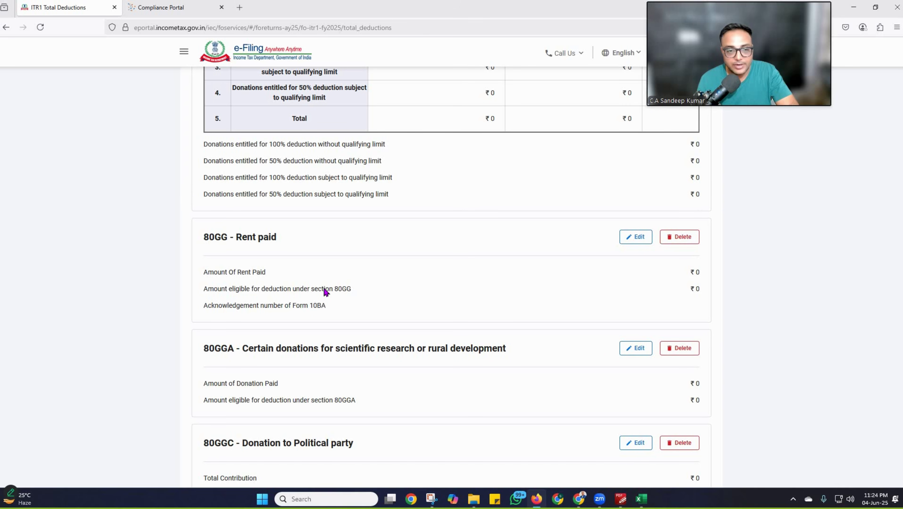
{"action": "scroll", "coordinate": [325, 291], "scroll_direction": "down", "scroll_amount": 5}
{"action": "scroll", "coordinate": [205, 286], "scroll_direction": "up", "scroll_amount": 7}
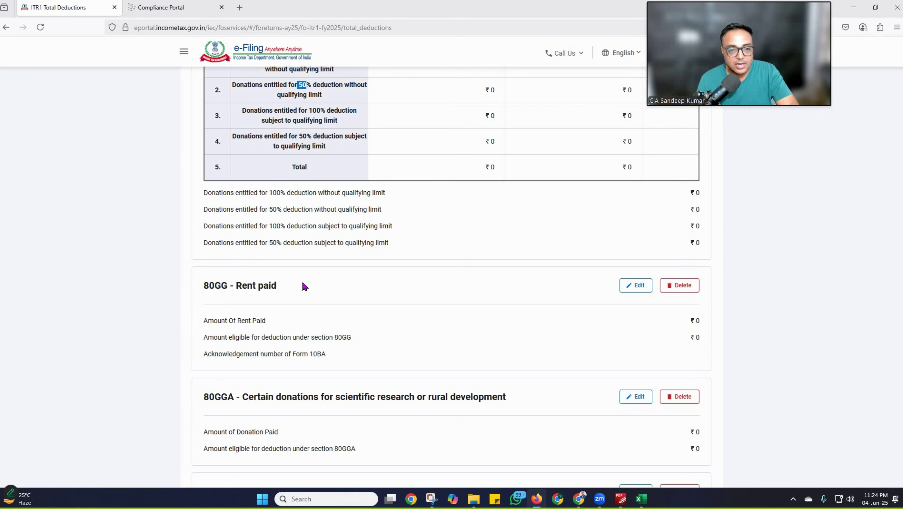
{"action": "triple_click", "coordinate": [304, 287]}
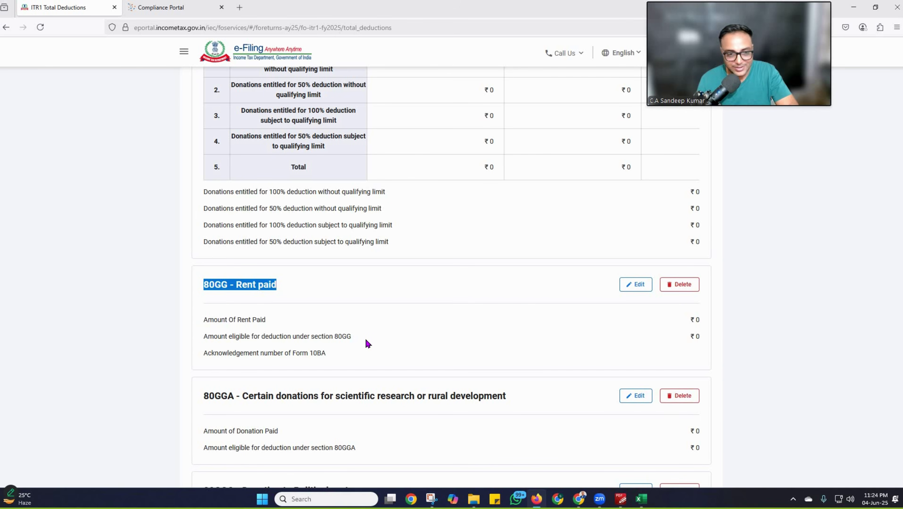
{"action": "scroll", "coordinate": [368, 344], "scroll_direction": "down", "scroll_amount": 9}
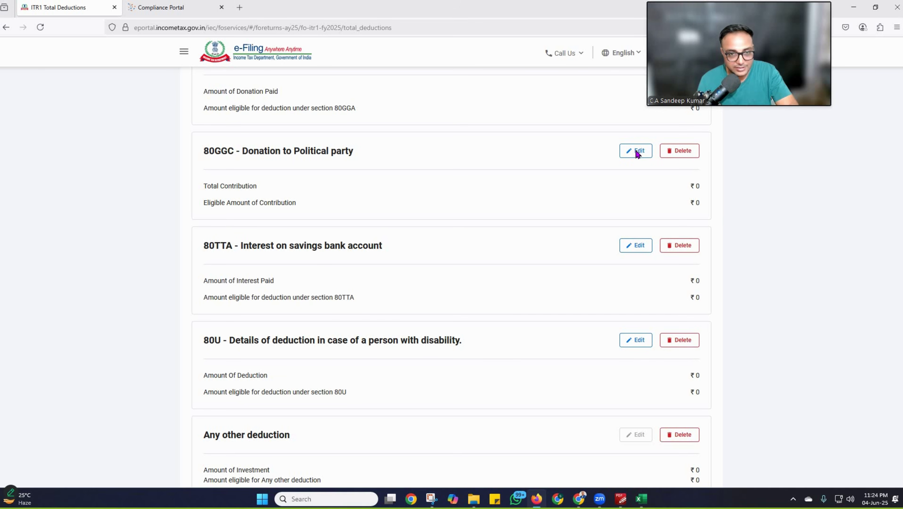
Step: Add a new 80GGC political donation entry dated 01-Jan-2025
{"action": "left_click", "coordinate": [637, 151]}
{"action": "left_click", "coordinate": [235, 202]}
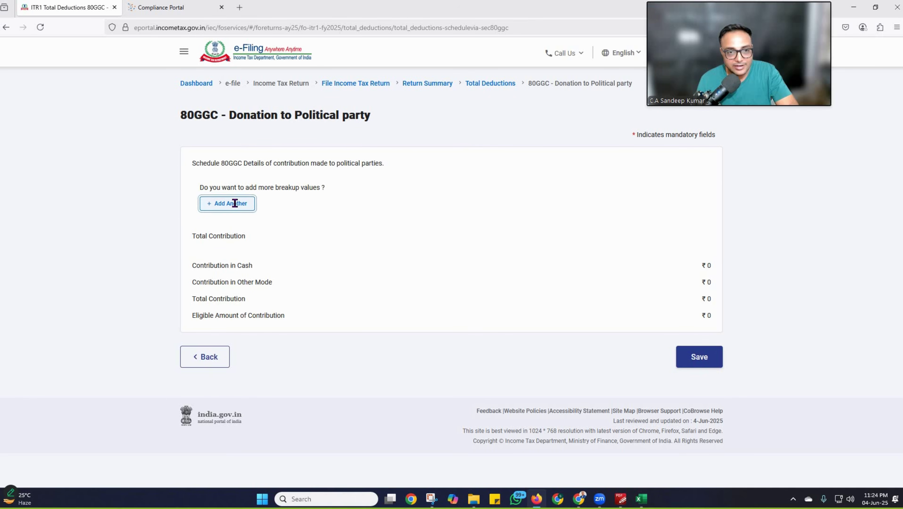
{"action": "left_click", "coordinate": [267, 184]}
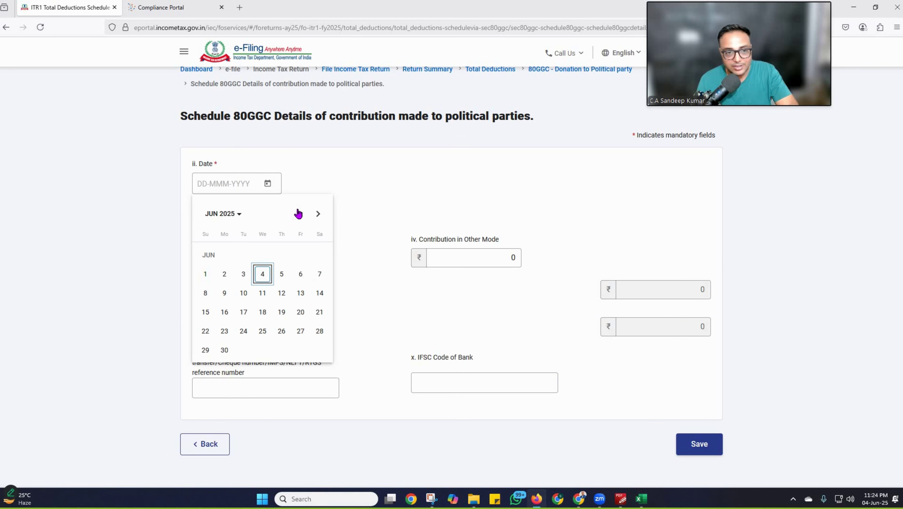
{"action": "left_click", "coordinate": [299, 214]}
{"action": "left_click", "coordinate": [299, 213]}
{"action": "left_click", "coordinate": [299, 214]}
{"action": "left_click", "coordinate": [299, 214]}
{"action": "left_click", "coordinate": [299, 214]}
{"action": "left_click", "coordinate": [262, 257]}
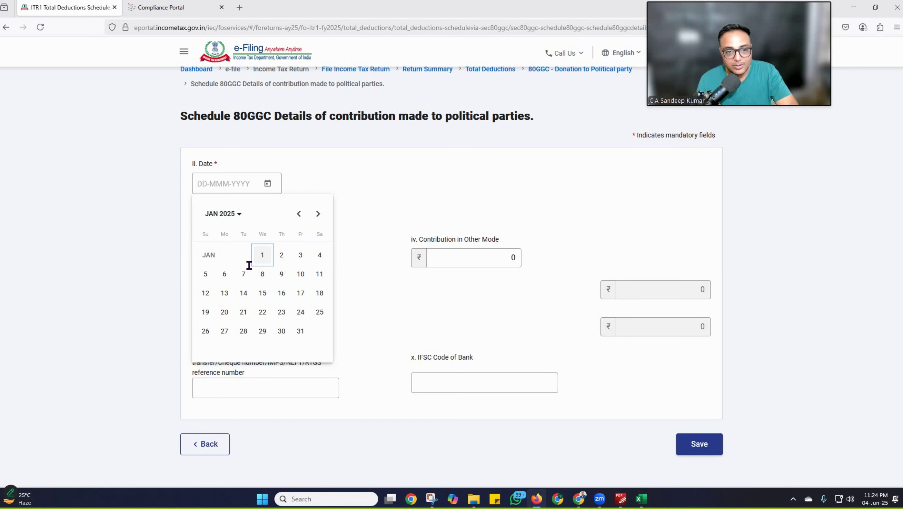
{"action": "left_click", "coordinate": [249, 265]}
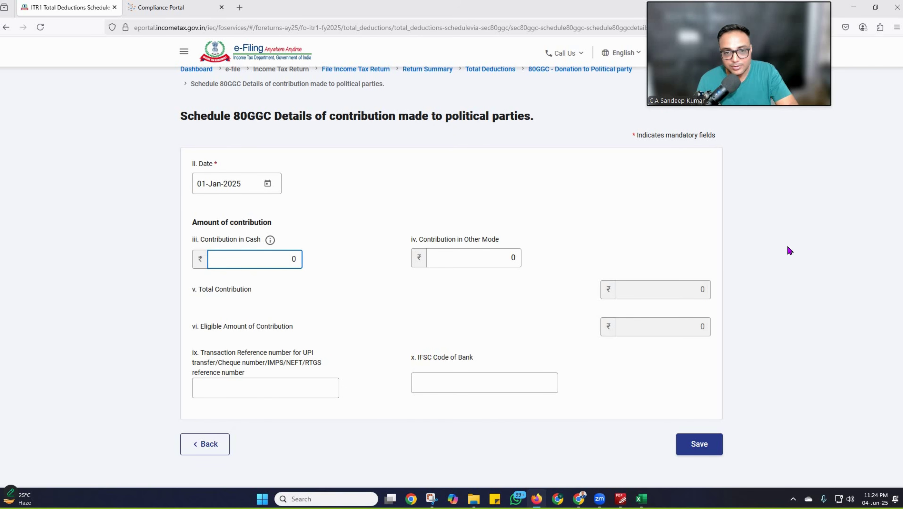
Step: Enter ₹1,00,000 as the Other Mode contribution with its transaction reference and bank IFSC code
{"action": "key", "text": "Tab"}
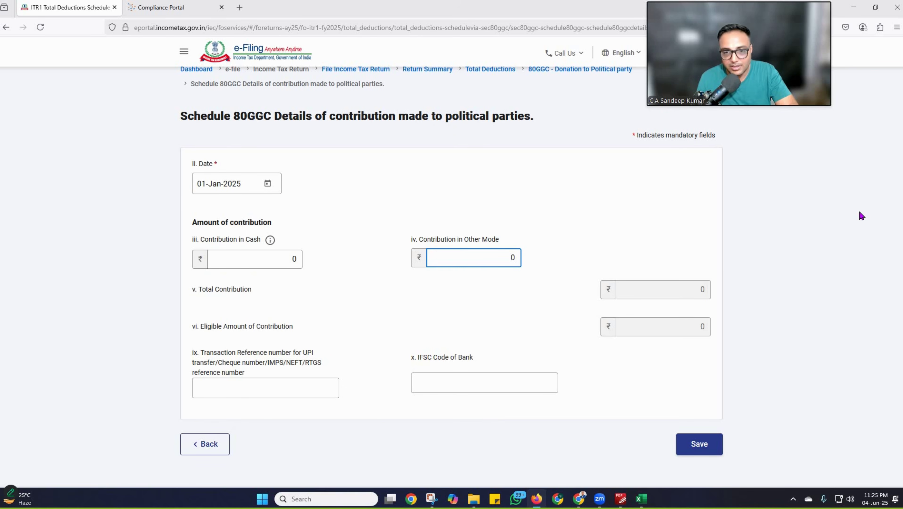
{"action": "type", "text": "100000"}
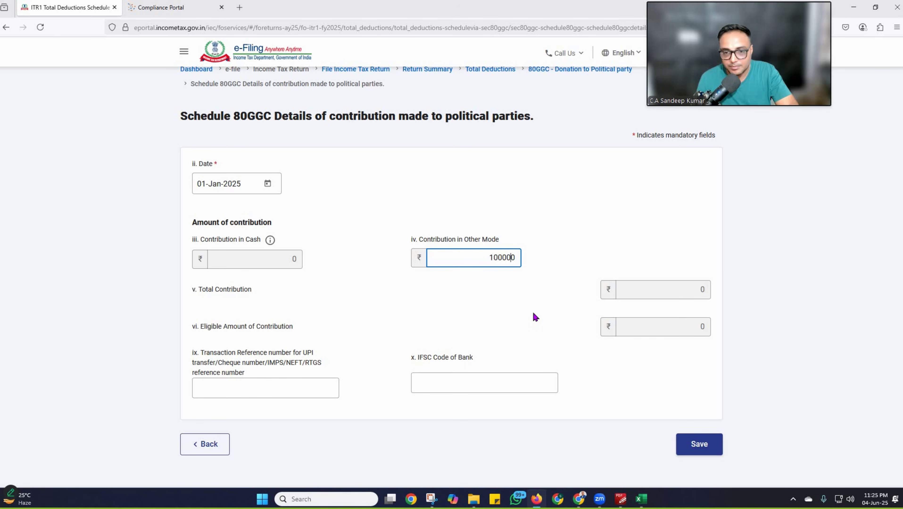
{"action": "left_click", "coordinate": [731, 308]}
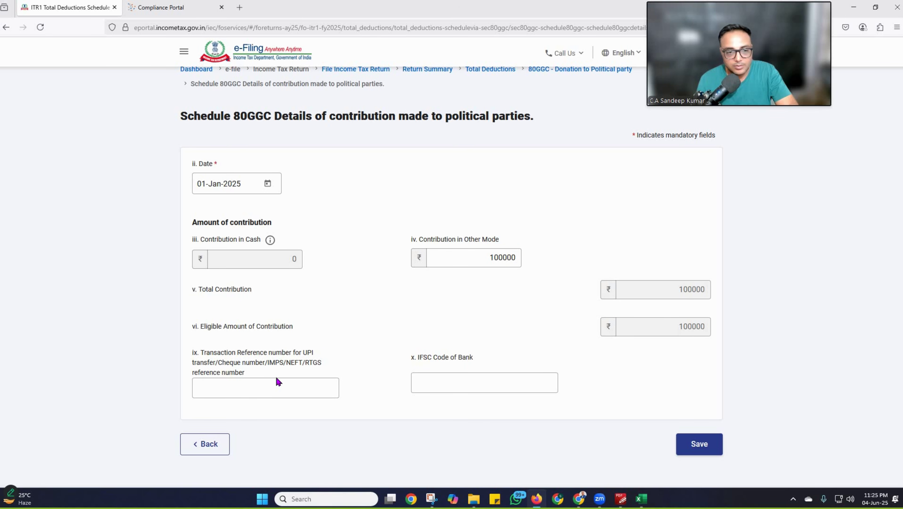
{"action": "left_click", "coordinate": [274, 386]}
{"action": "type", "text": "123"}
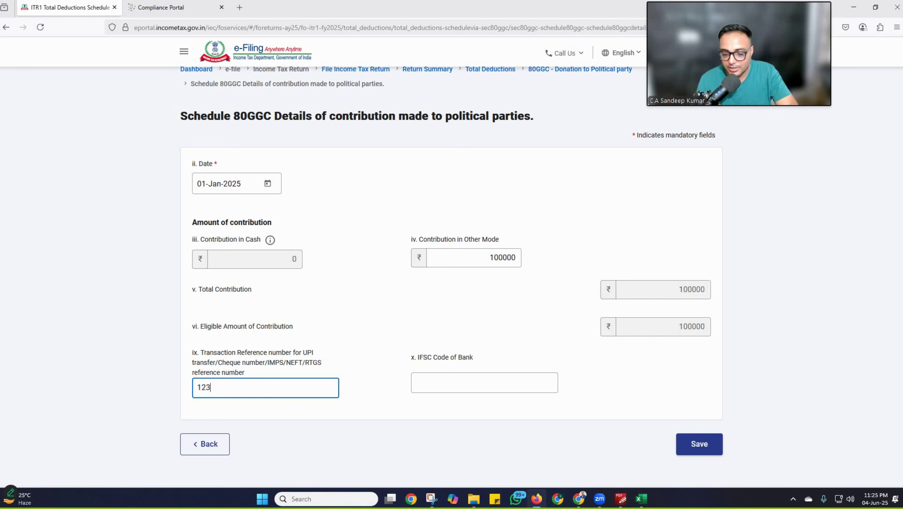
{"action": "type", "text": "456"}
{"action": "left_click", "coordinate": [435, 383]}
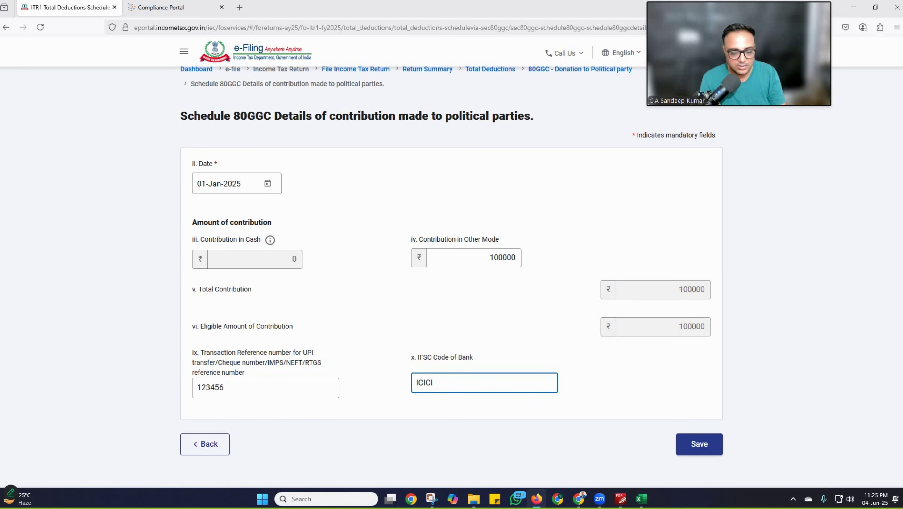
{"action": "type", "text": "ICICI123456"}
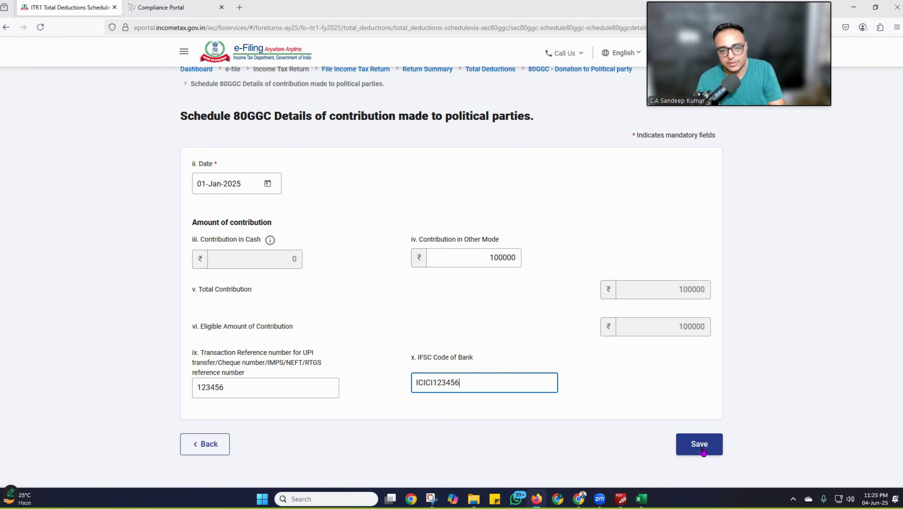
Step: Remove the extra character from the IFSC code and save the 80GGC donation
{"action": "scroll", "coordinate": [498, 295], "scroll_direction": "down", "scroll_amount": 2}
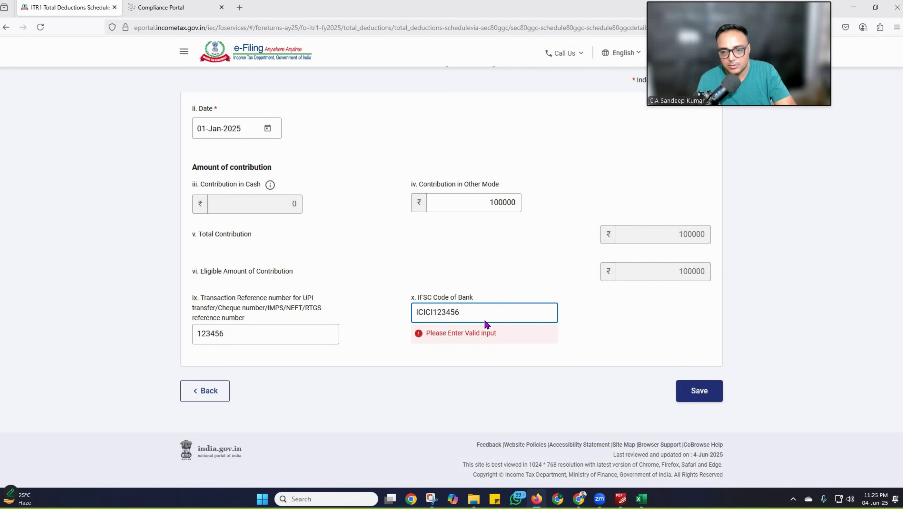
{"action": "key", "text": "Tab"}
{"action": "left_click", "coordinate": [437, 309]}
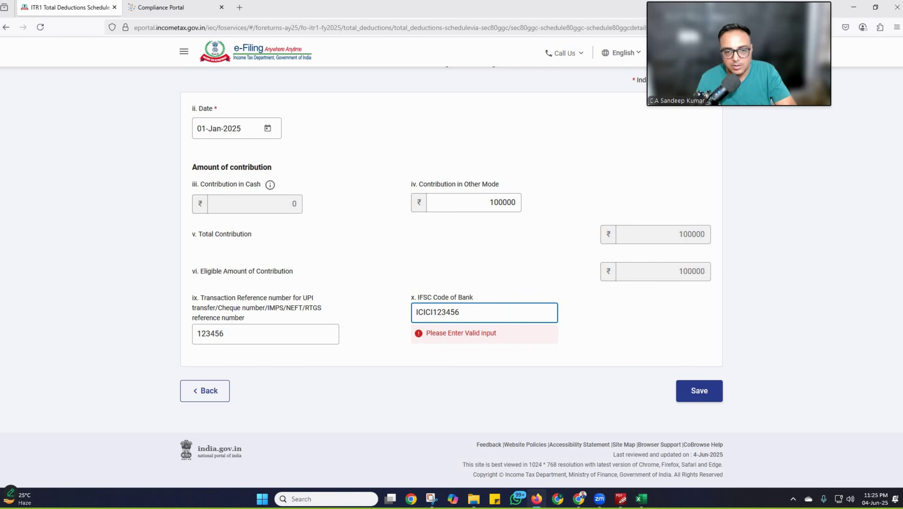
{"action": "key", "text": "BackSpace"}
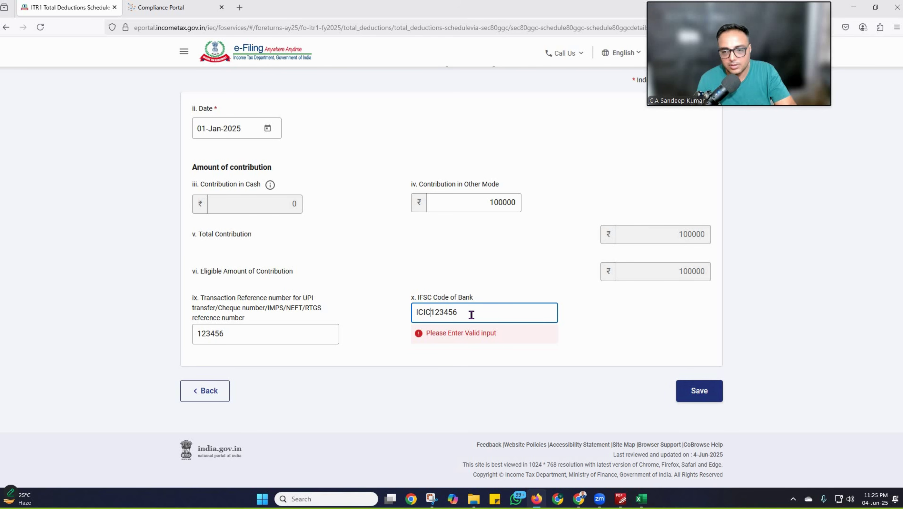
{"action": "key", "text": "Tab"}
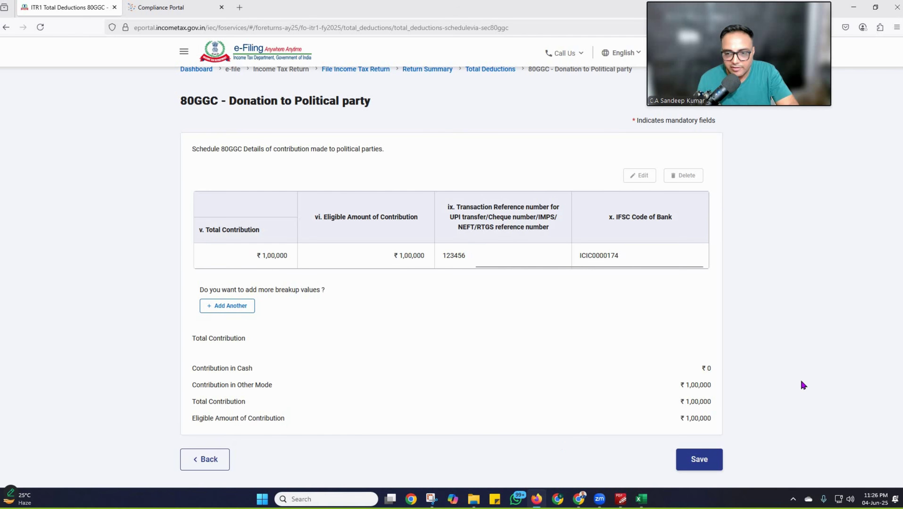
{"action": "scroll", "coordinate": [803, 385], "scroll_direction": "down", "scroll_amount": 2}
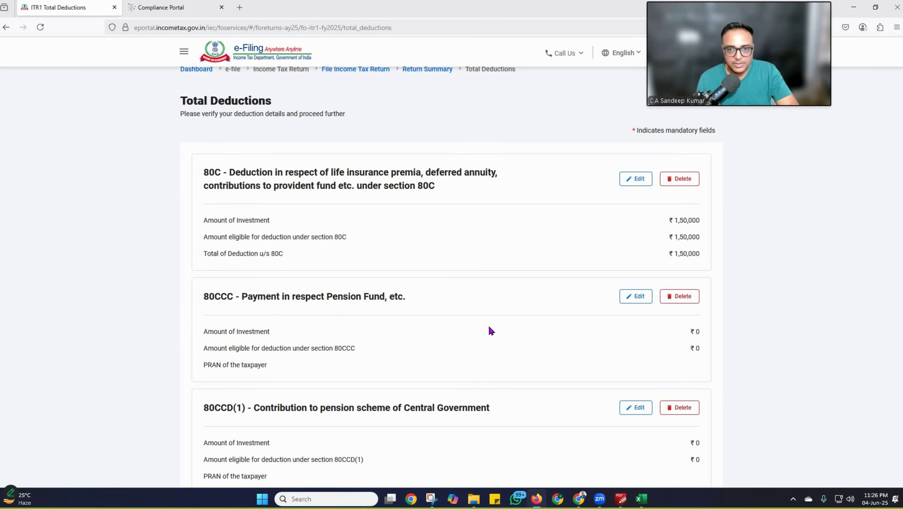
Step: Record ₹2,874 of savings bank interest under 80TTA and save it
{"action": "scroll", "coordinate": [490, 331], "scroll_direction": "down", "scroll_amount": 4}
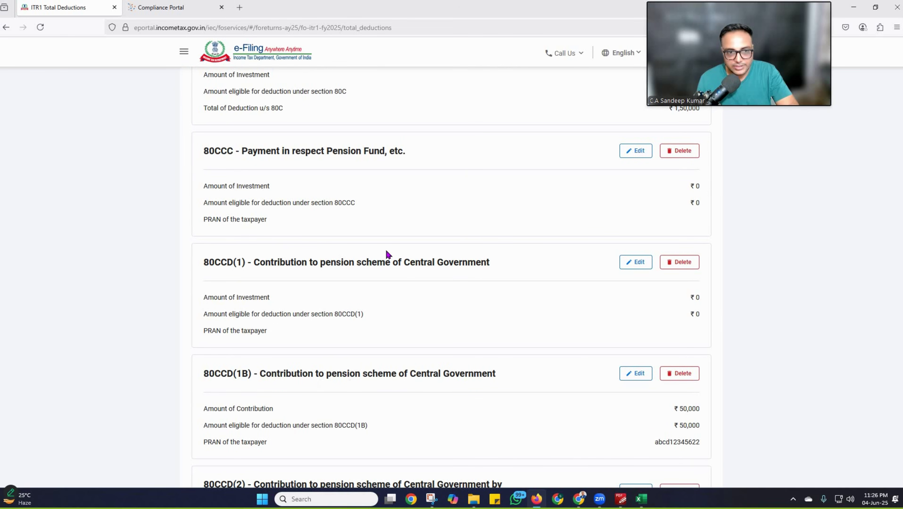
{"action": "scroll", "coordinate": [455, 318], "scroll_direction": "down", "scroll_amount": 7}
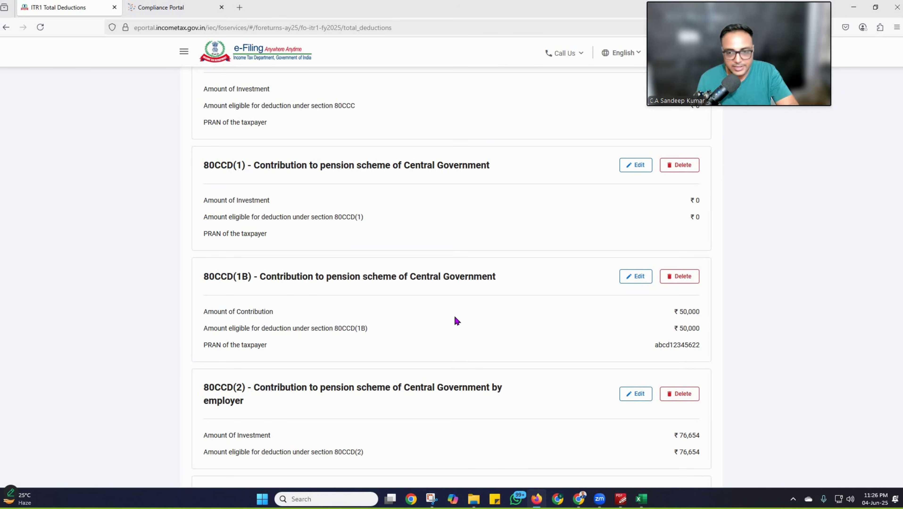
{"action": "scroll", "coordinate": [463, 321], "scroll_direction": "down", "scroll_amount": 15}
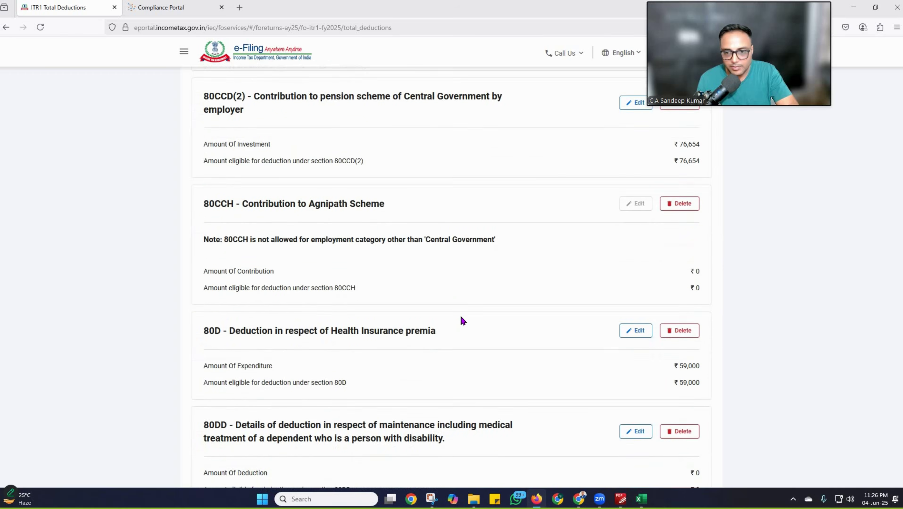
{"action": "scroll", "coordinate": [462, 321], "scroll_direction": "down", "scroll_amount": 20}
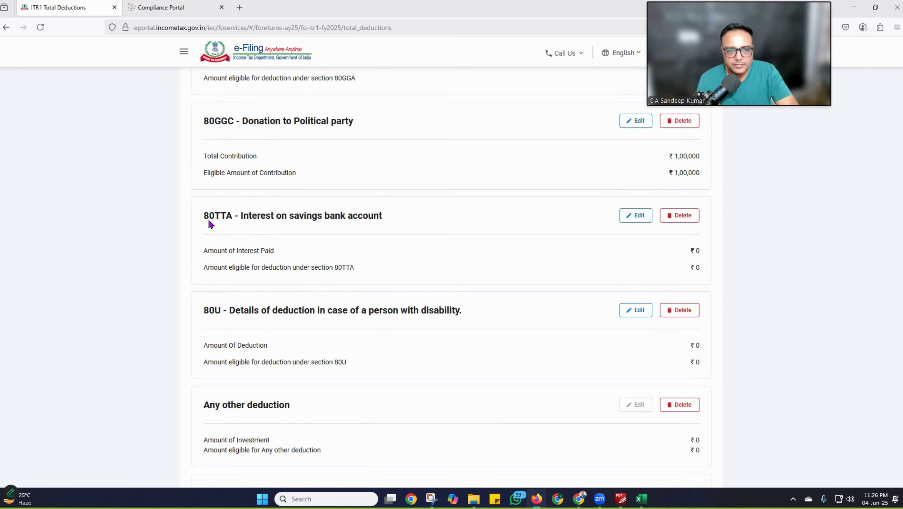
{"action": "left_click", "coordinate": [636, 216]}
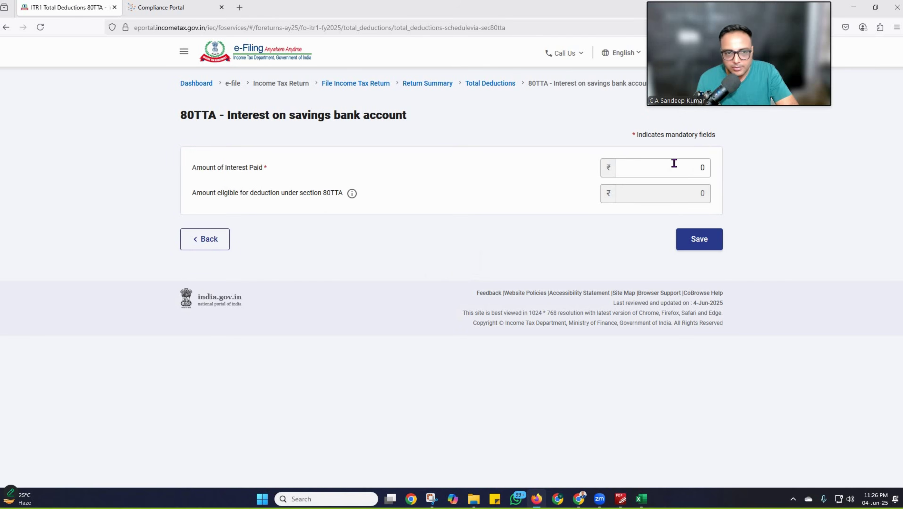
{"action": "left_click", "coordinate": [687, 165]}
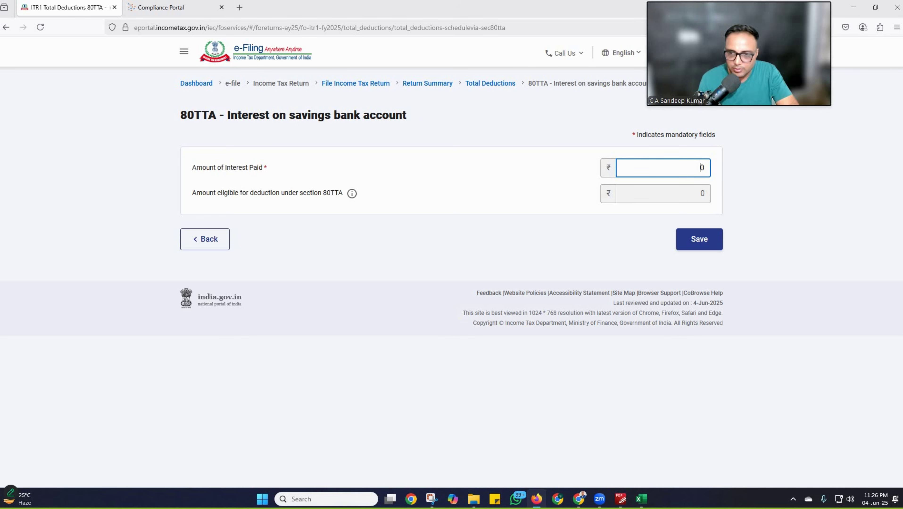
{"action": "type", "text": "2874"}
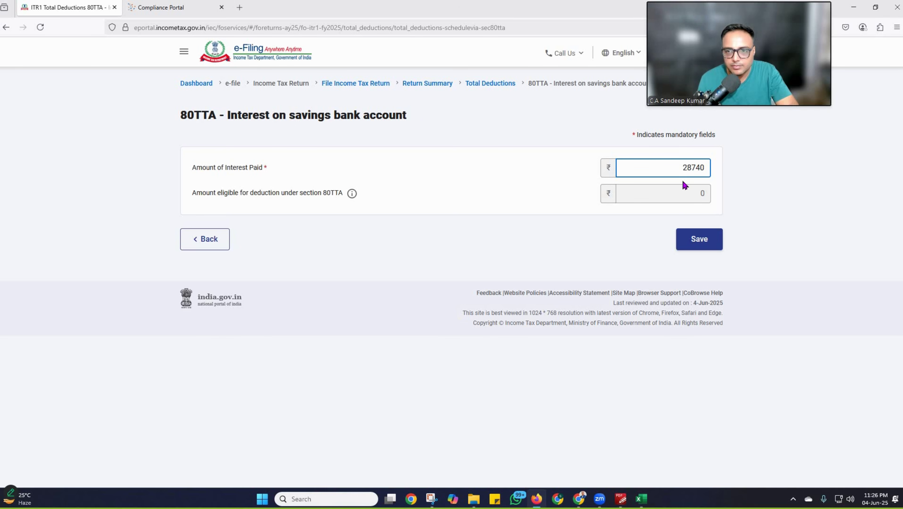
{"action": "key", "text": "Delete"}
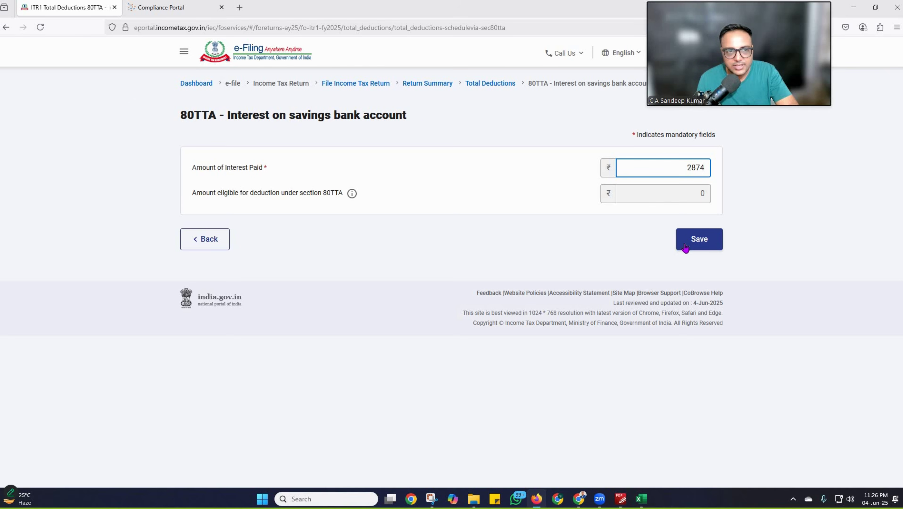
{"action": "left_click", "coordinate": [696, 243]}
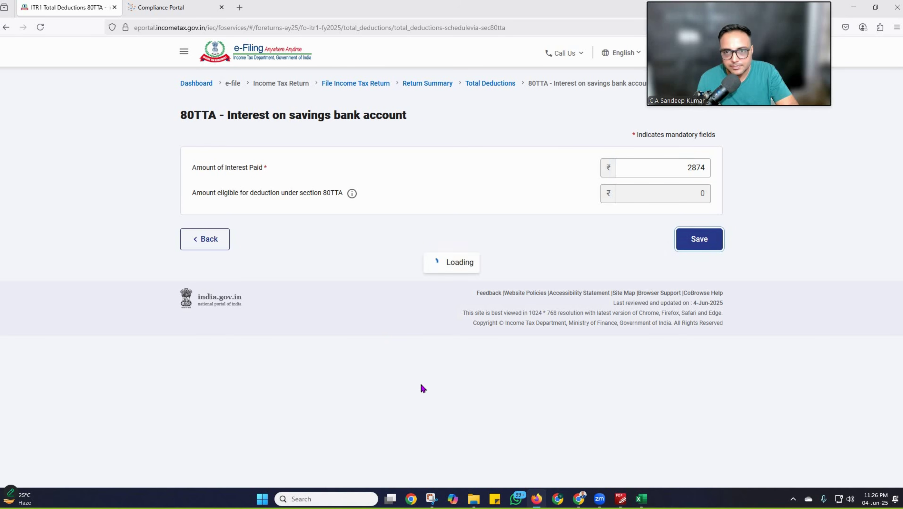
Step: Keep the session alive and confirm Total Deductions of ₹585,654
{"action": "scroll", "coordinate": [432, 388], "scroll_direction": "down", "scroll_amount": 10}
{"action": "scroll", "coordinate": [431, 390], "scroll_direction": "down", "scroll_amount": 20}
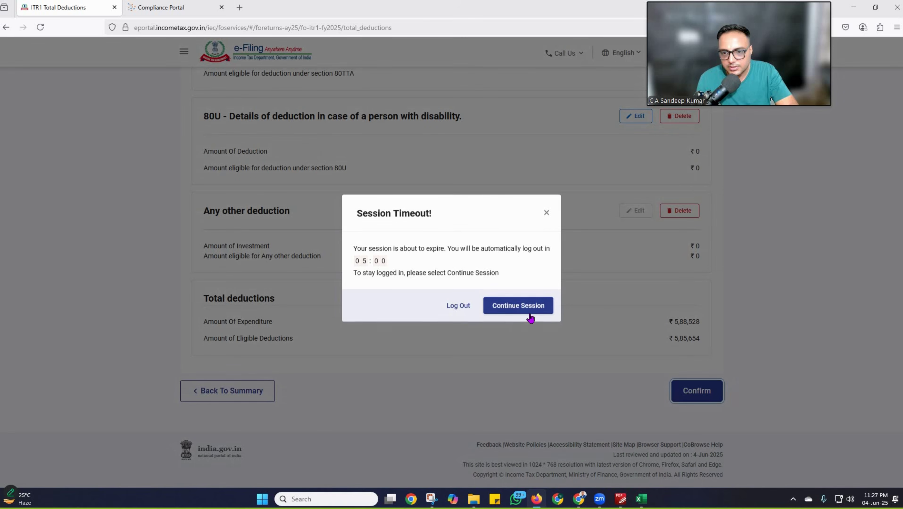
{"action": "left_click", "coordinate": [529, 315]}
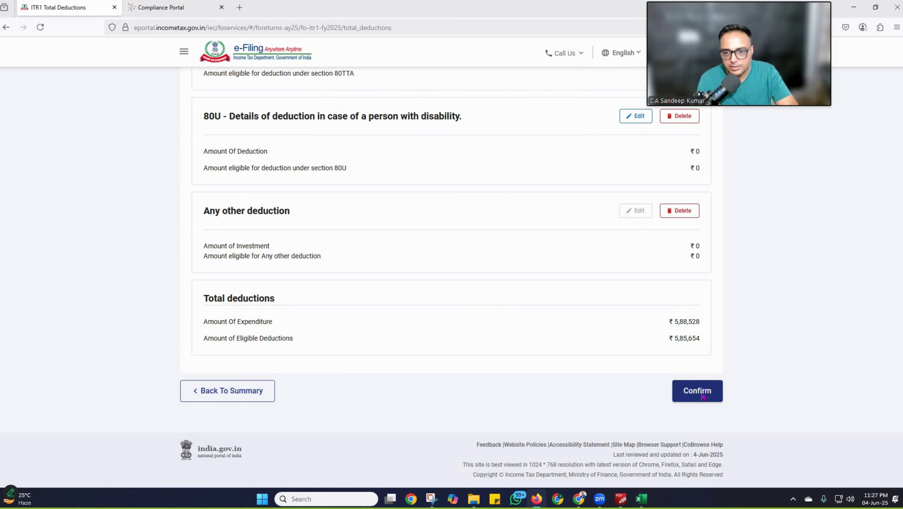
{"action": "left_click", "coordinate": [697, 392]}
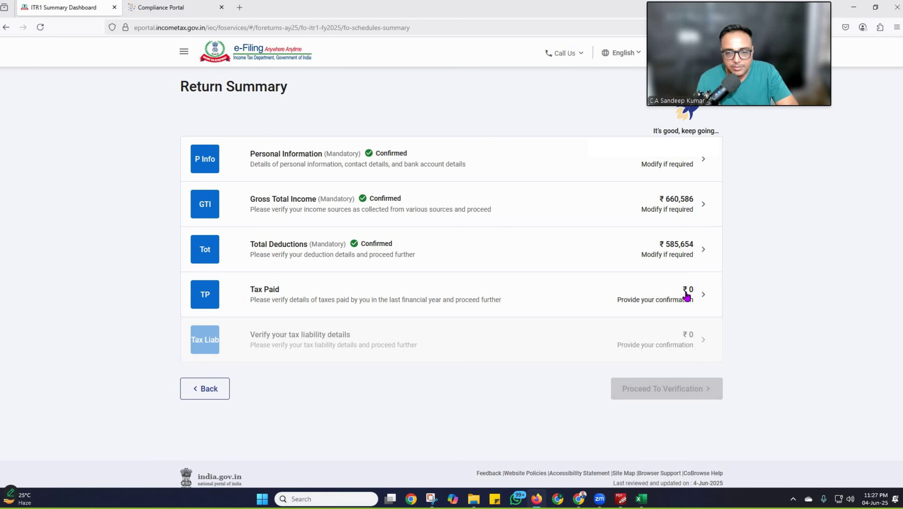
Step: Start a new Schedule TDS1 entry under Tax Paid, then bring up the e-File Income Tax Returns options
{"action": "left_click", "coordinate": [686, 296]}
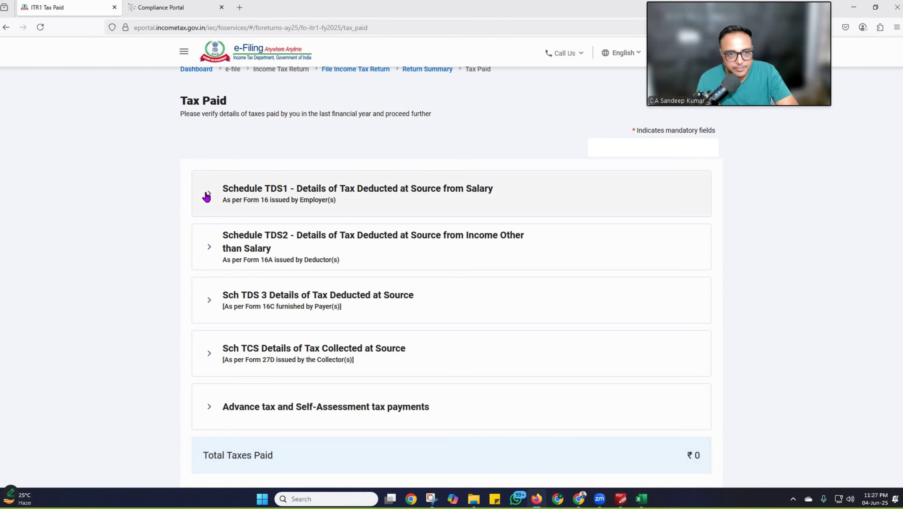
{"action": "left_click", "coordinate": [208, 193]}
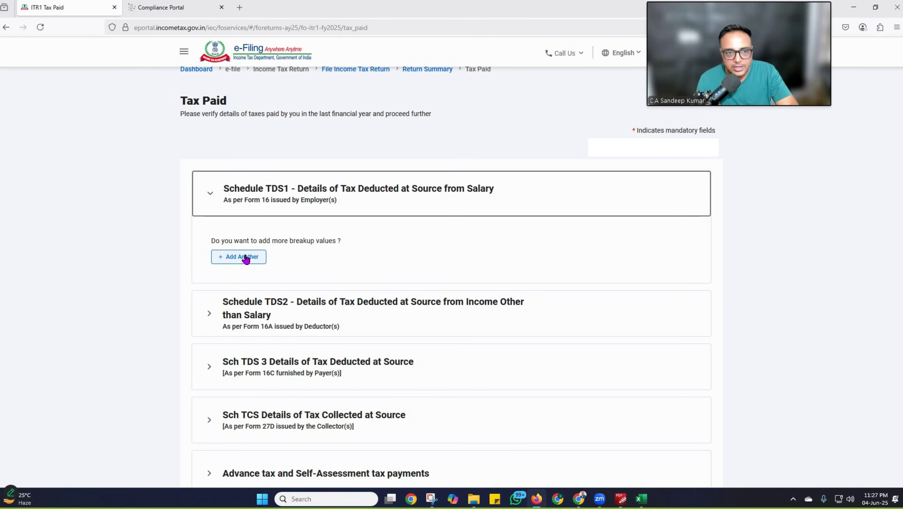
{"action": "left_click", "coordinate": [244, 256]}
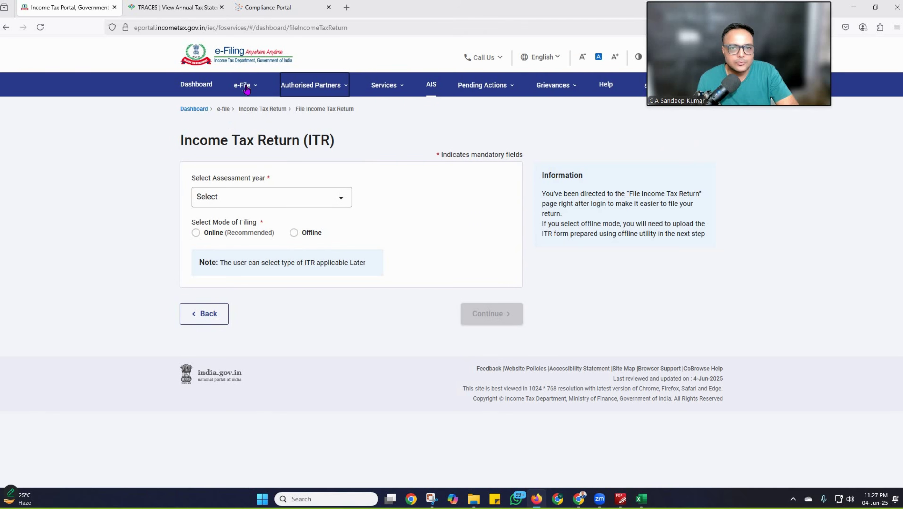
{"action": "left_click", "coordinate": [246, 86]}
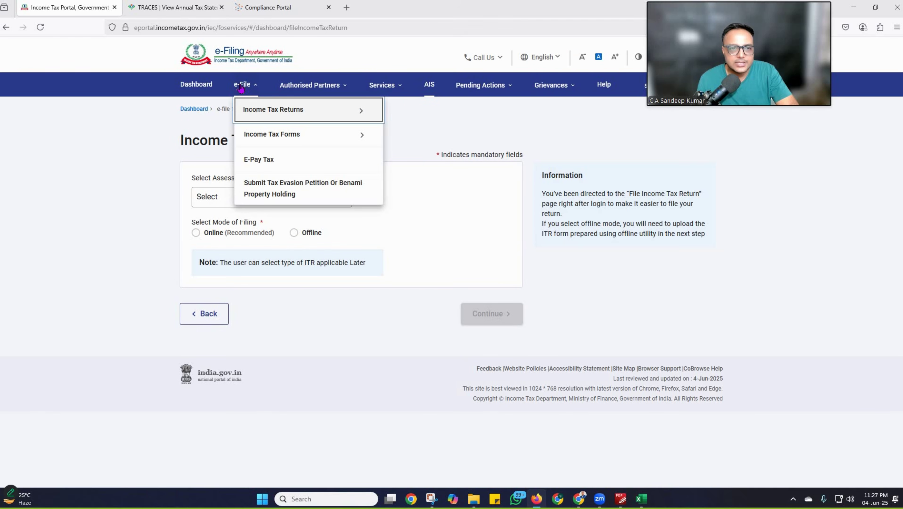
{"action": "left_click", "coordinate": [273, 109]}
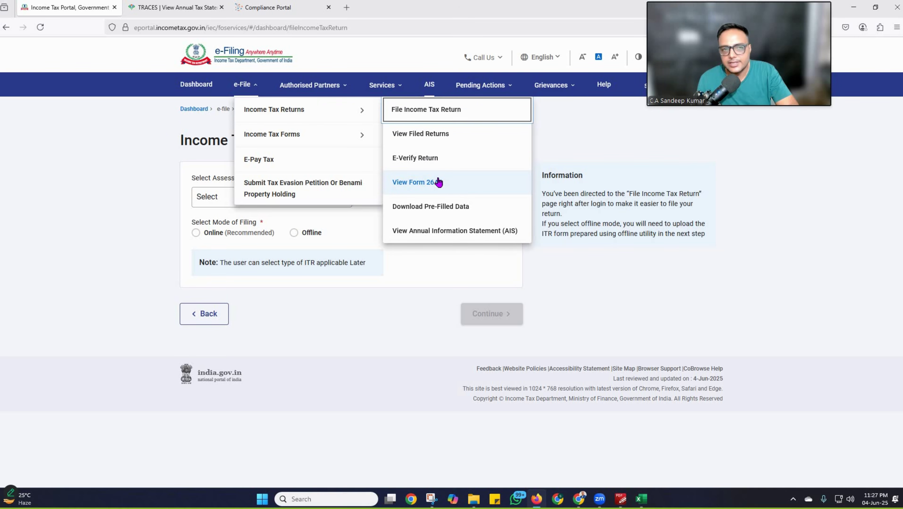
Step: Accept the TRACES terms, view Form 26AS for AY 2025-26 in HTML, and return to Tax Paid
{"action": "left_click", "coordinate": [171, 12]}
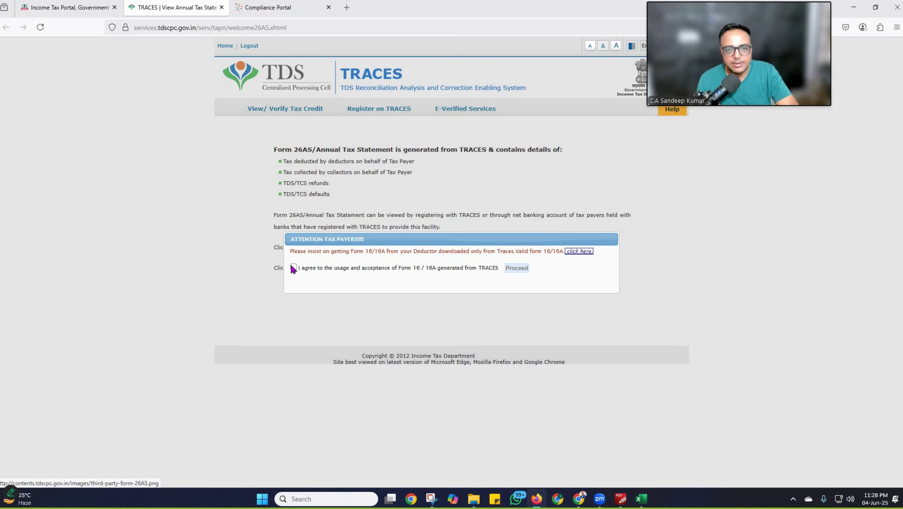
{"action": "left_click", "coordinate": [293, 267]}
{"action": "left_click", "coordinate": [513, 271]}
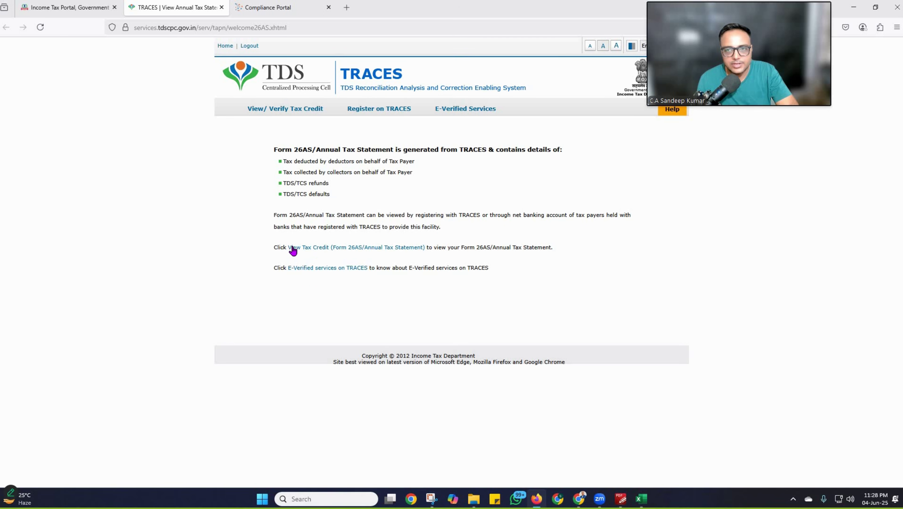
{"action": "left_click", "coordinate": [329, 250]}
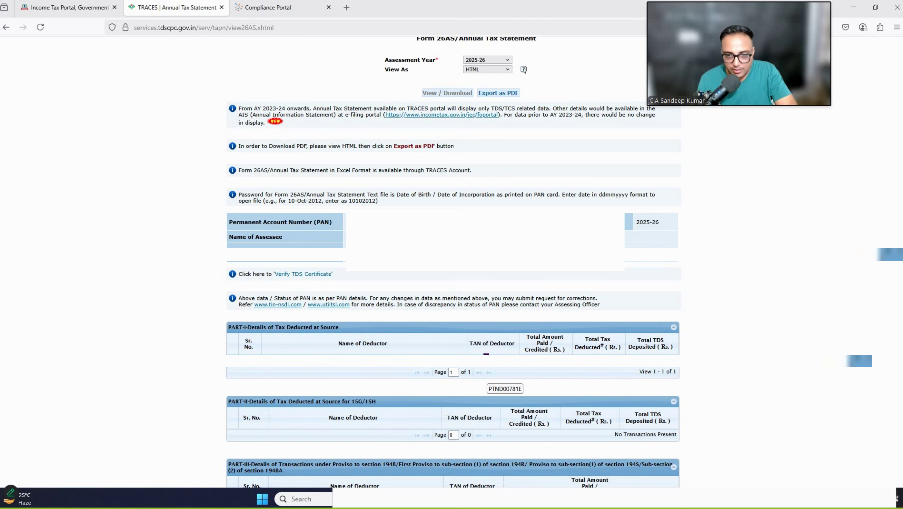
{"action": "left_click", "coordinate": [71, 8]}
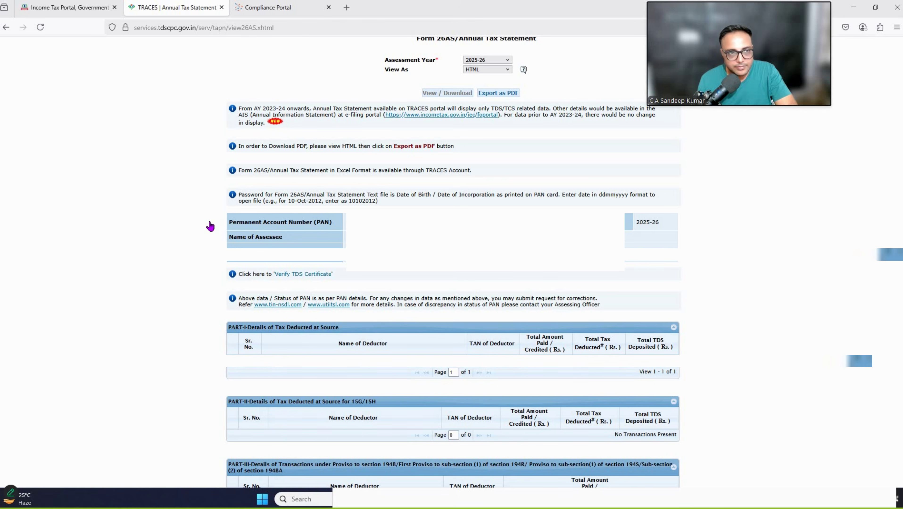
Step: Save a TDS1 salary entry of ₹9,07,032 income and ₹45,822 tax deducted, then confirm Tax Paid
{"action": "left_click", "coordinate": [232, 290]}
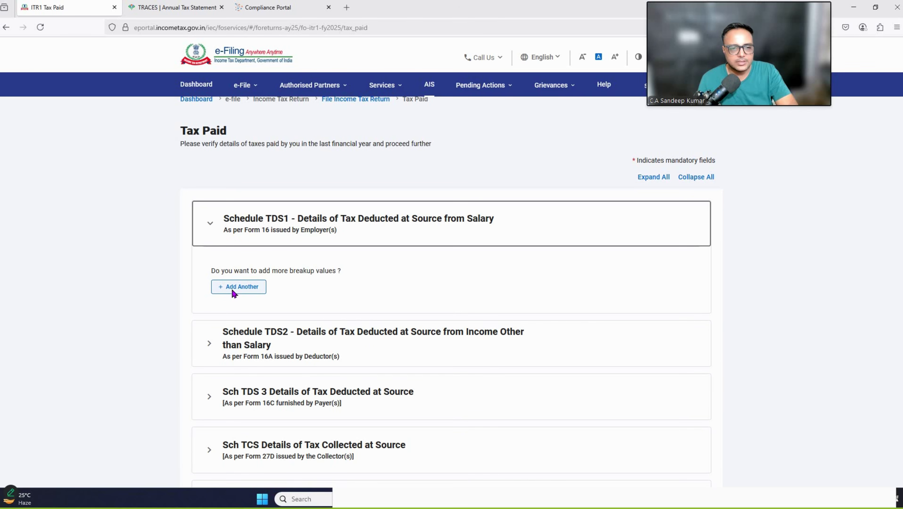
{"action": "left_click", "coordinate": [236, 221]}
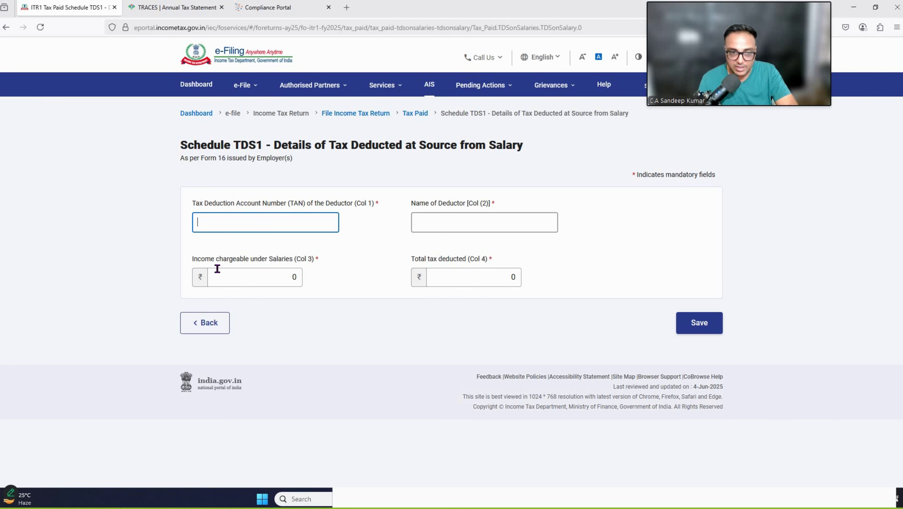
{"action": "left_click", "coordinate": [271, 280]}
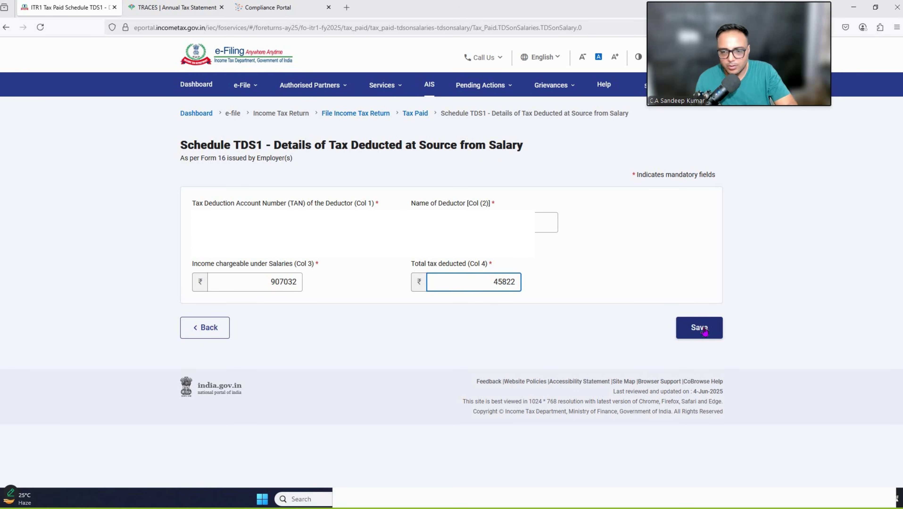
{"action": "left_click", "coordinate": [707, 330]}
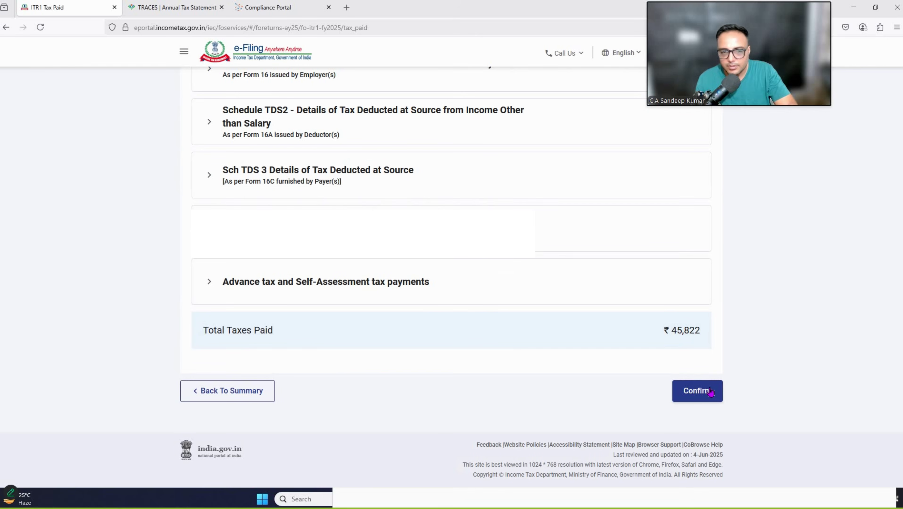
{"action": "left_click", "coordinate": [708, 394]}
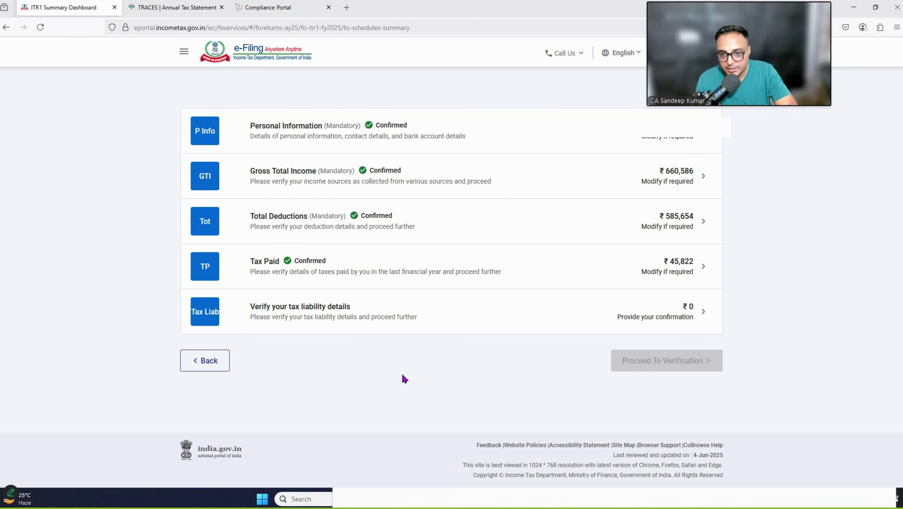
Step: Confirm the ₹0 tax liability and review the tax summary showing a ₹45,820 refund
{"action": "left_click", "coordinate": [516, 306]}
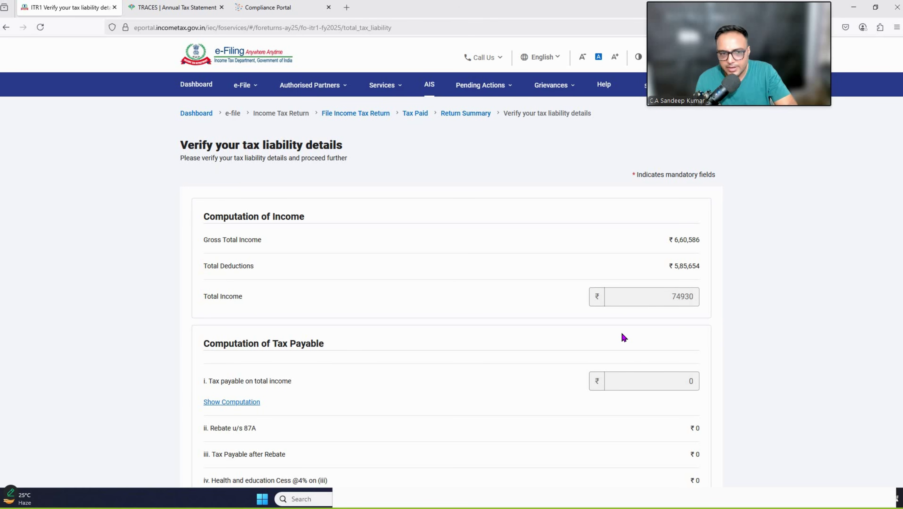
{"action": "scroll", "coordinate": [624, 337], "scroll_direction": "down", "scroll_amount": 10}
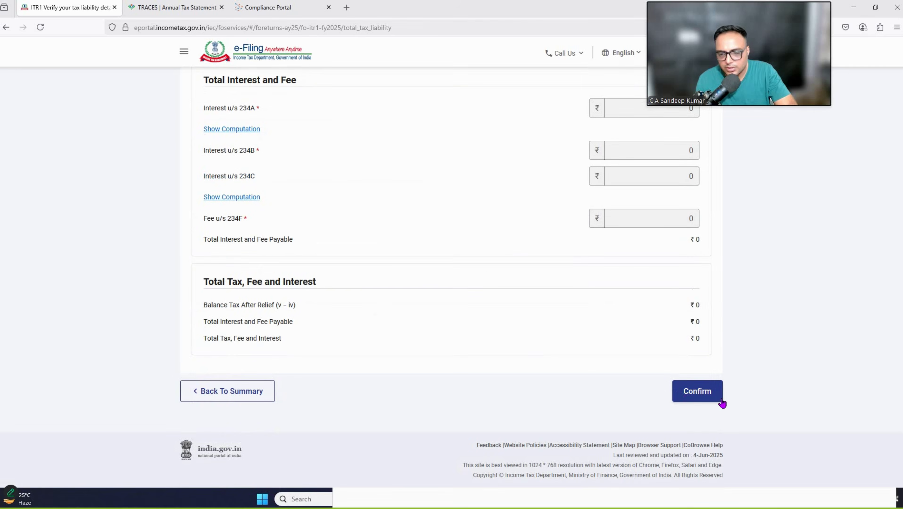
{"action": "left_click", "coordinate": [702, 392]}
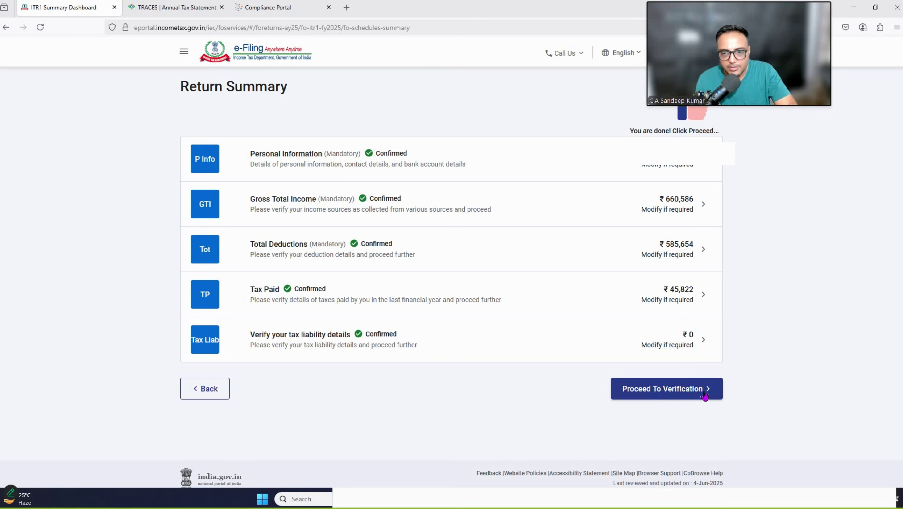
{"action": "left_click", "coordinate": [650, 388]}
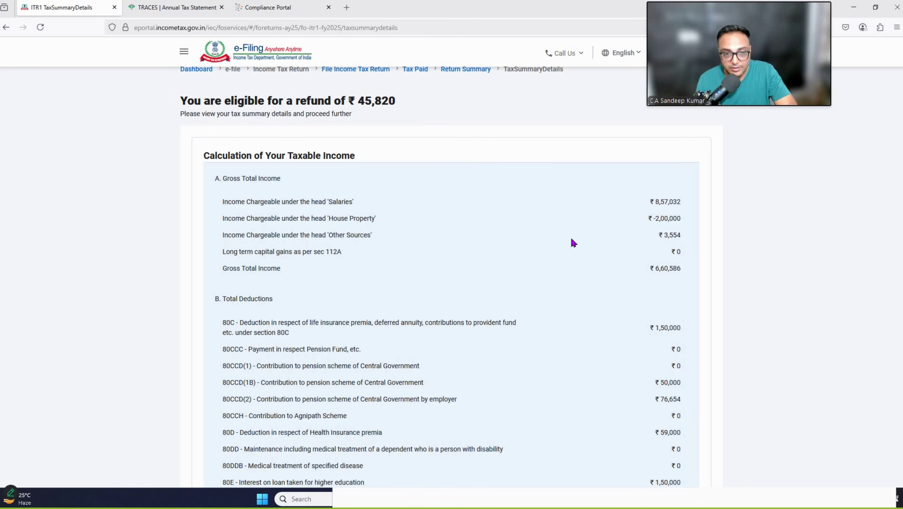
{"action": "scroll", "coordinate": [635, 240], "scroll_direction": "down", "scroll_amount": 10}
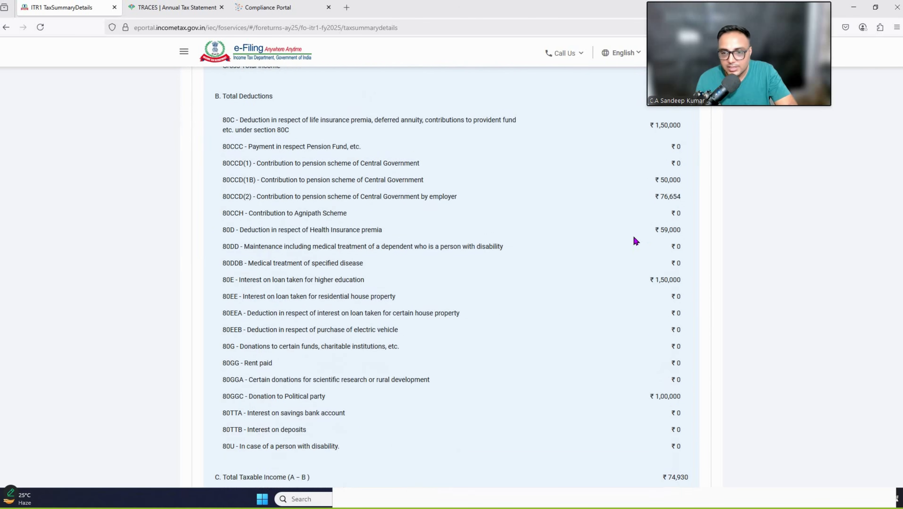
{"action": "scroll", "coordinate": [636, 241], "scroll_direction": "down", "scroll_amount": 11}
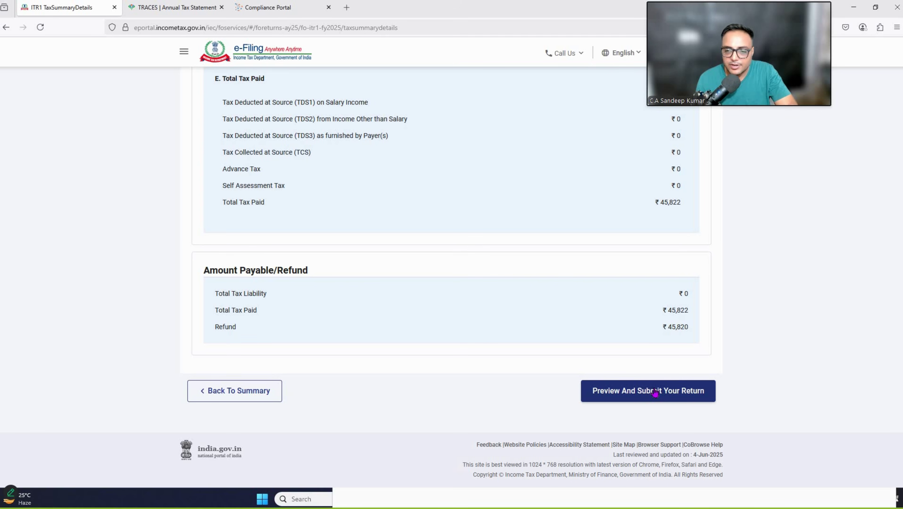
Step: Enter Delhi as the place and validate the ITR-1 with no errors found
{"action": "left_click", "coordinate": [654, 392]}
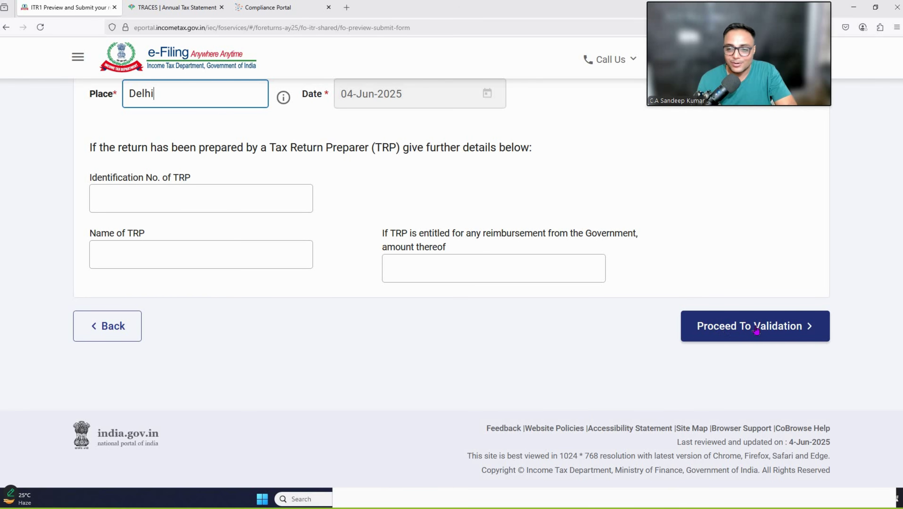
{"action": "left_click", "coordinate": [741, 327]}
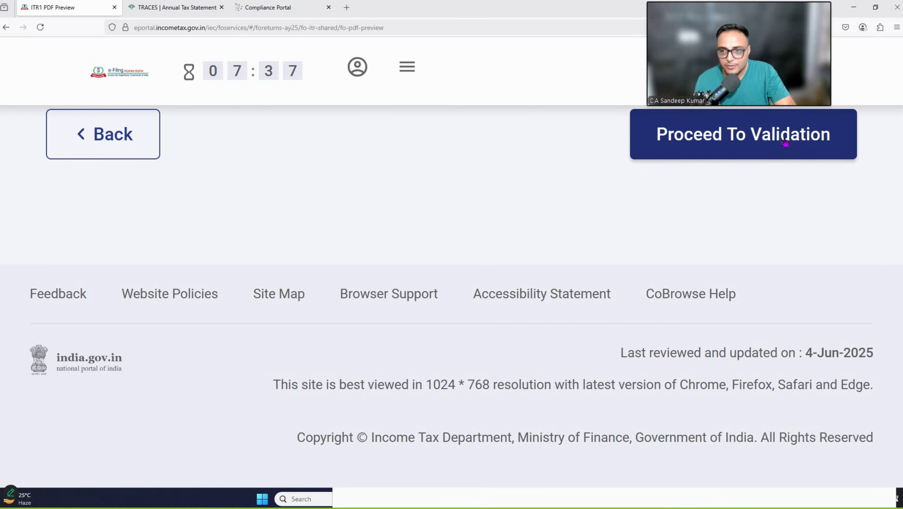
{"action": "left_click", "coordinate": [691, 139]}
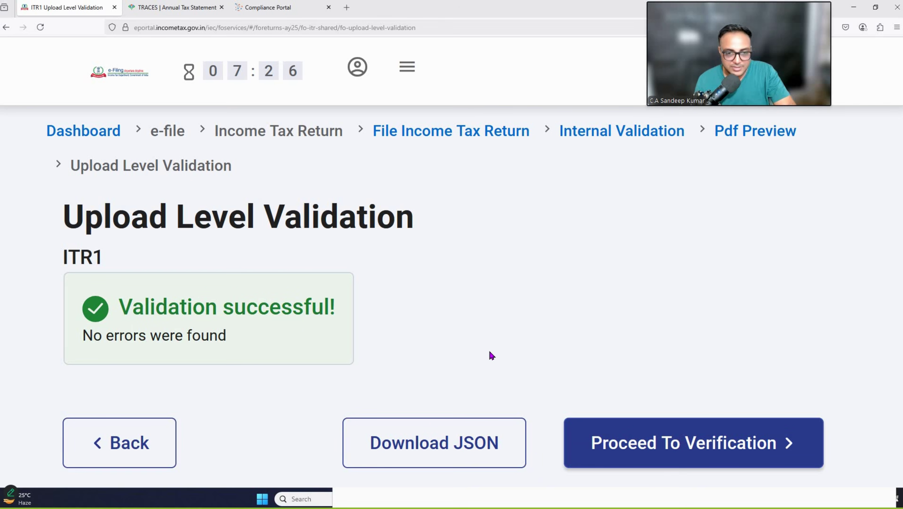
Step: Go to the verification page offering E-Verify Now, E-Verify Later or ITR-V
{"action": "left_click", "coordinate": [674, 443]}
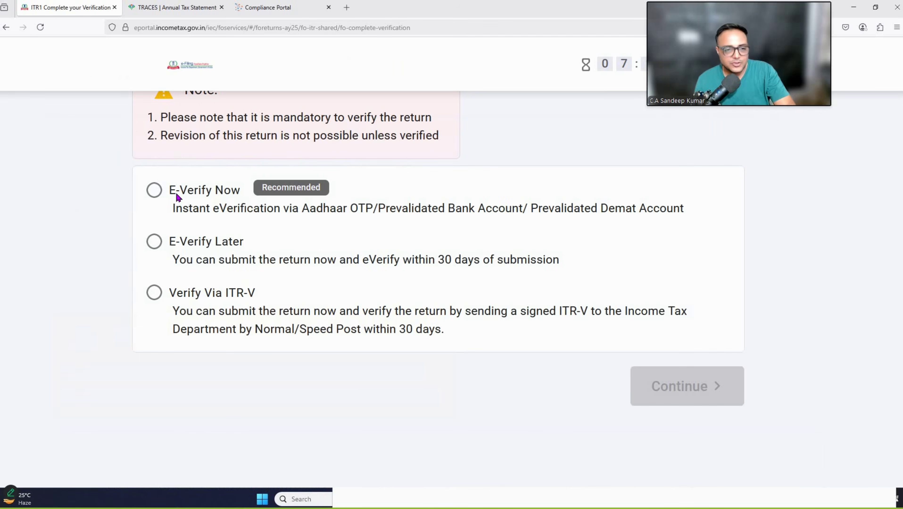